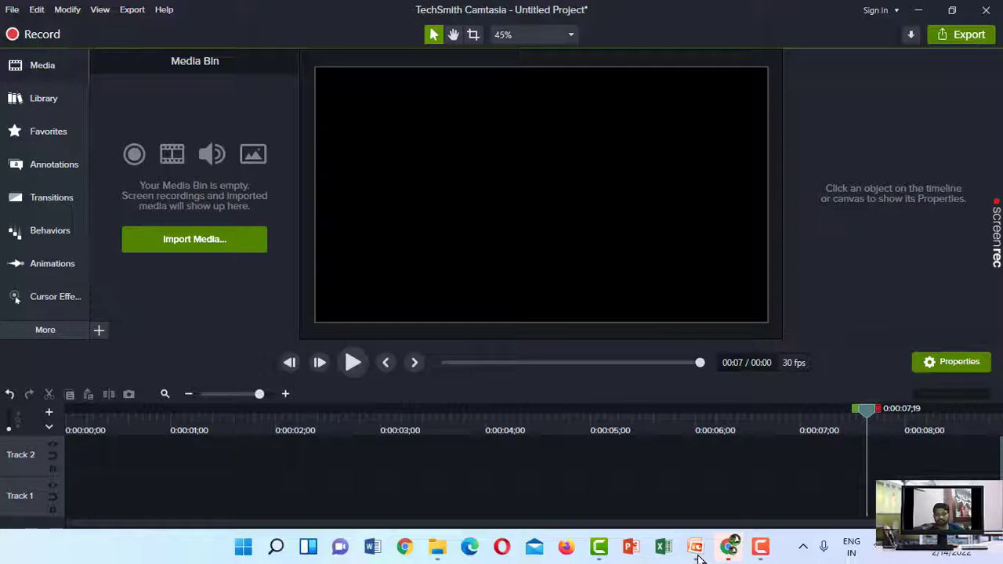
# Step: Switch from Camtasia to the DTP CLASSESS PowerPoint slides for Photoshop CS2 Class 3
pyautogui.click(697, 548)
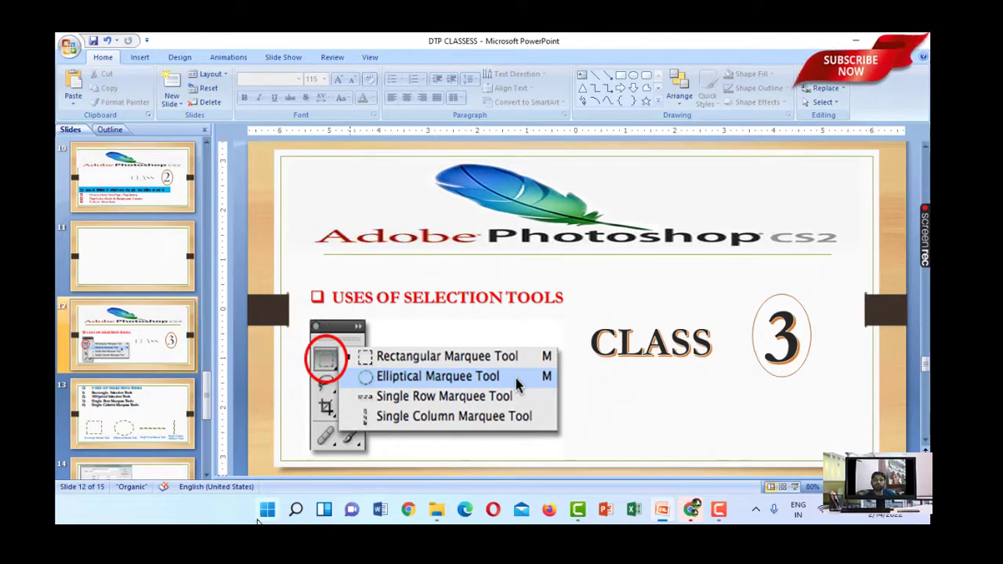
# Step: Search the Start menu for 'p' and launch Adobe Photoshop CS2
pyautogui.click(268, 519)
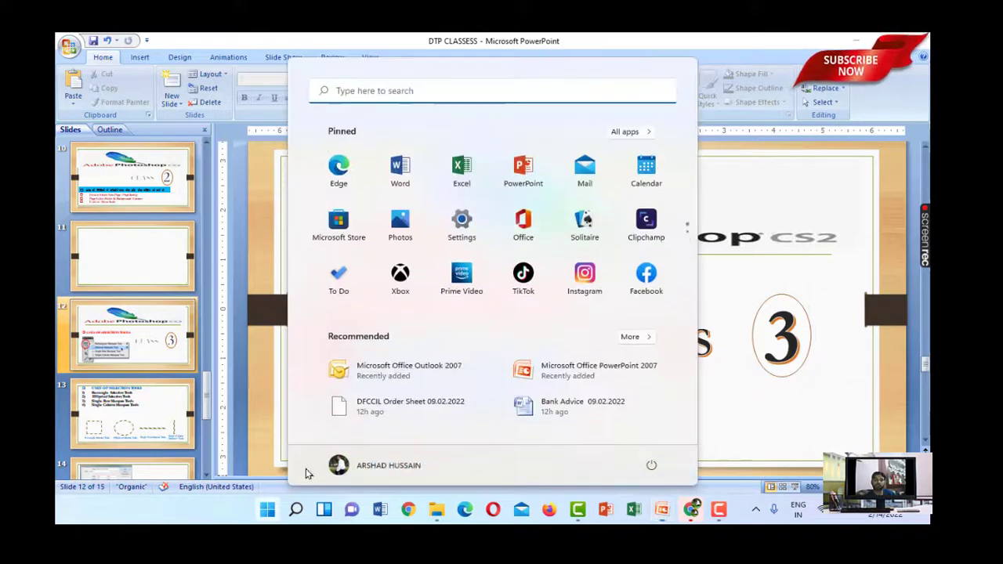
pyautogui.click(597, 87)
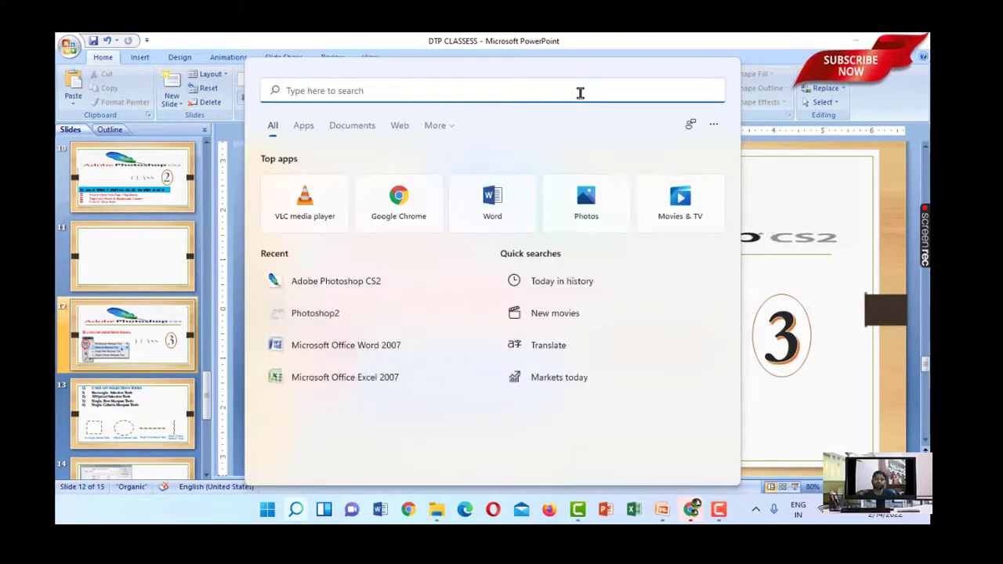
pyautogui.write('p')
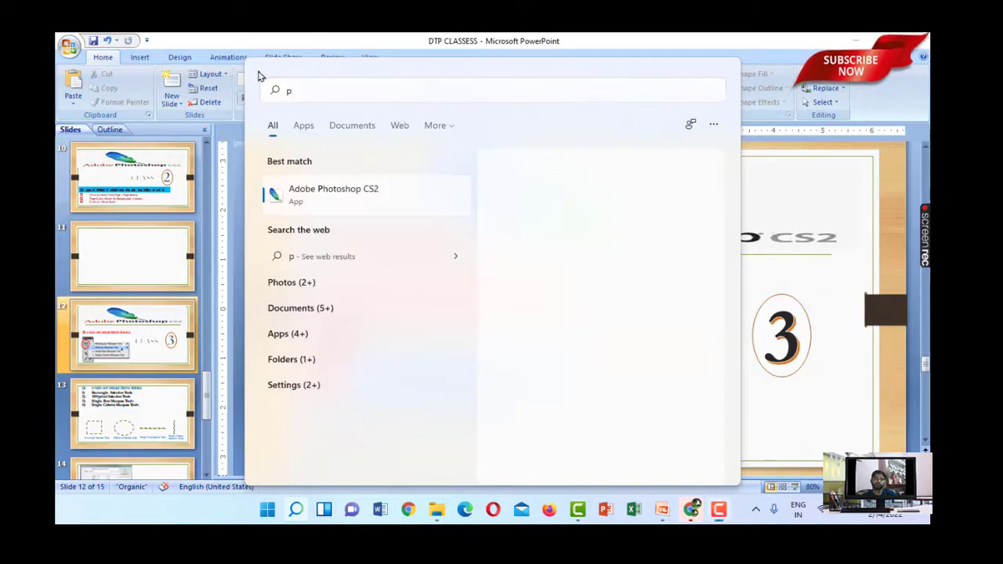
pyautogui.click(365, 205)
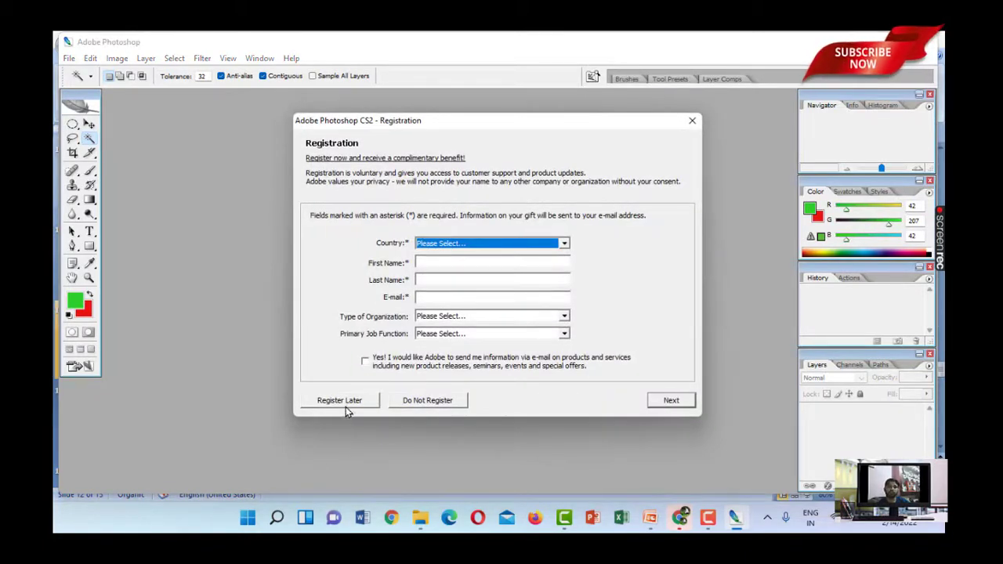
# Step: Skip registration, create a 1024 x 768 document with White background, and close the Welcome Screen
pyautogui.click(340, 402)
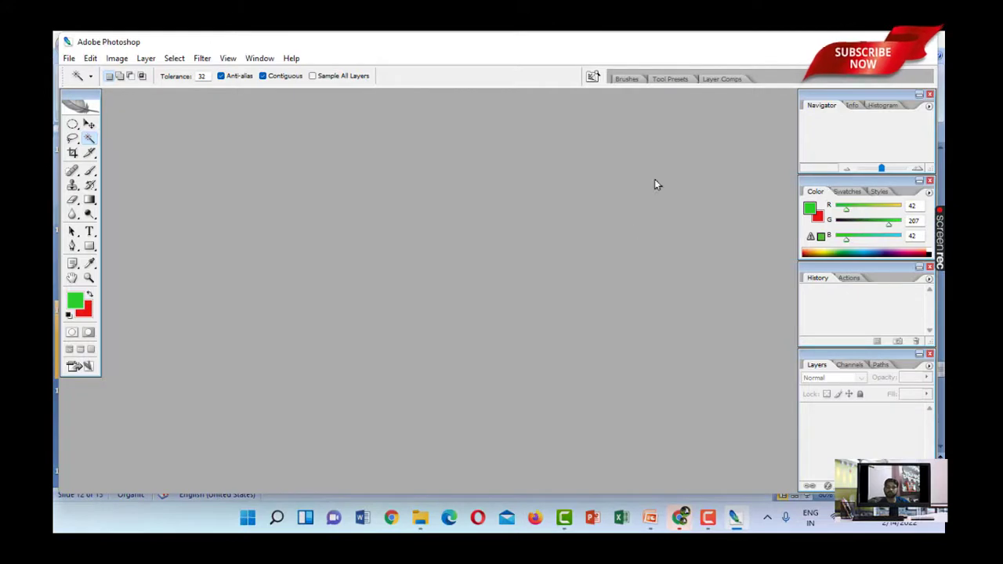
pyautogui.click(69, 60)
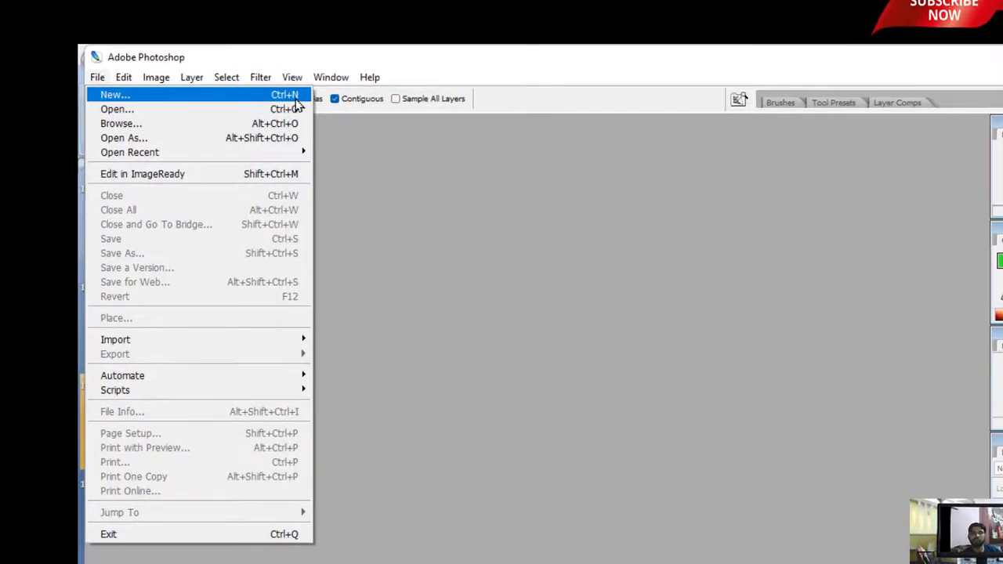
pyautogui.click(294, 97)
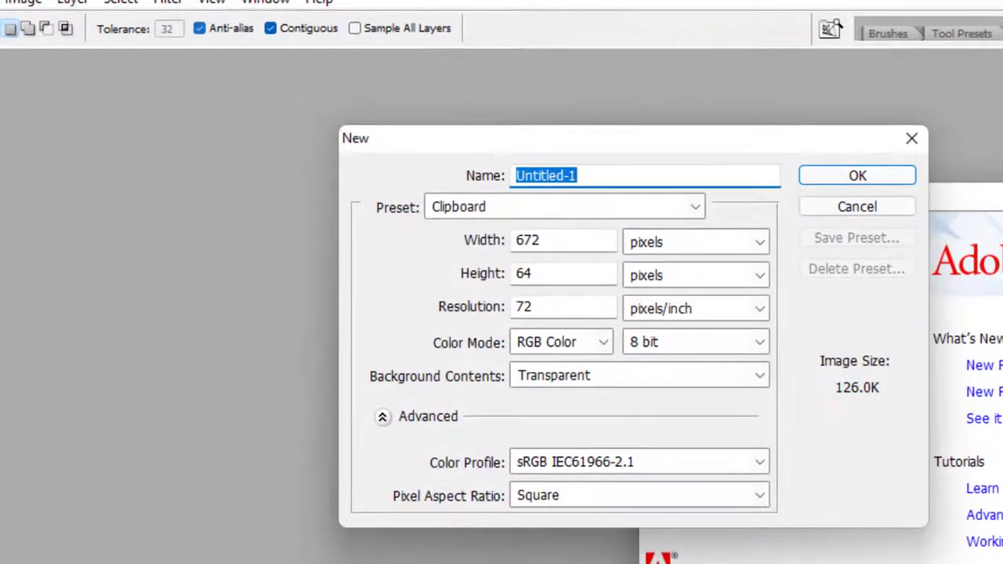
pyautogui.click(593, 213)
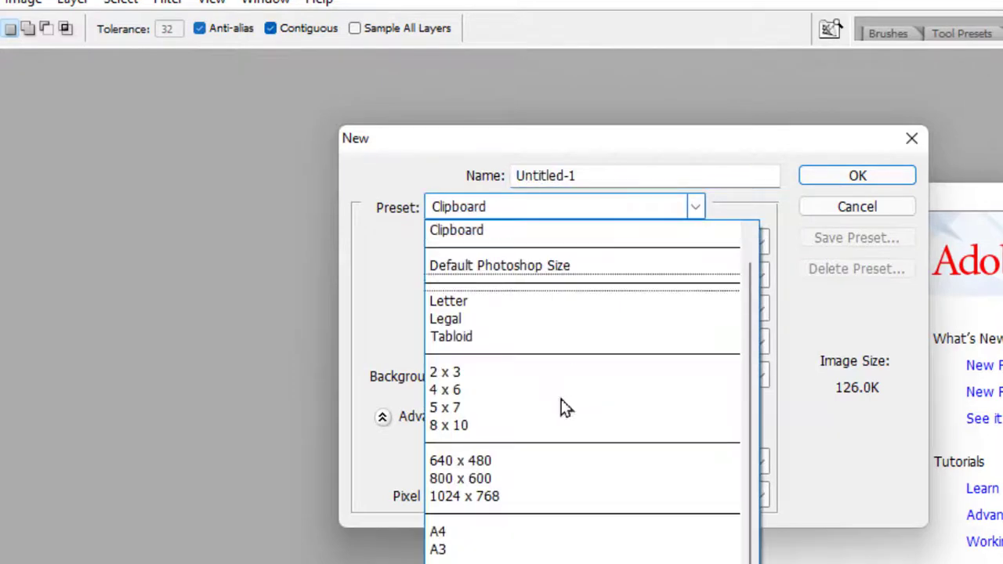
pyautogui.click(511, 501)
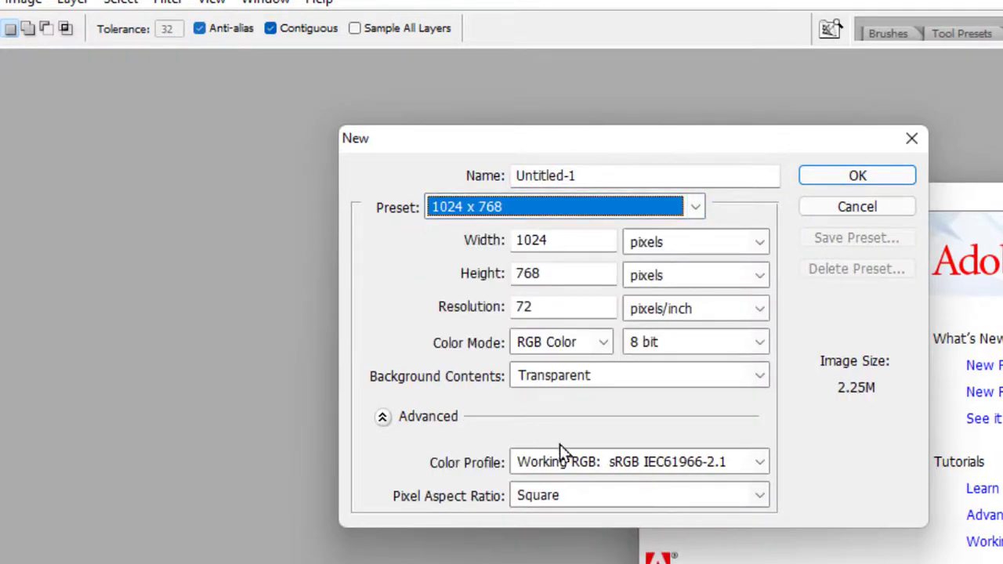
pyautogui.click(593, 377)
pyautogui.click(570, 400)
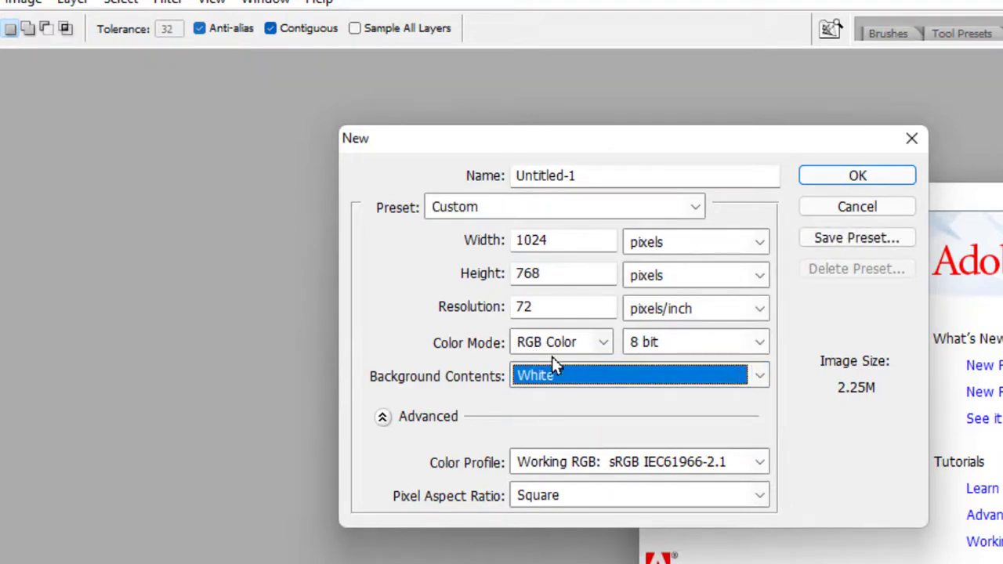
pyautogui.click(854, 177)
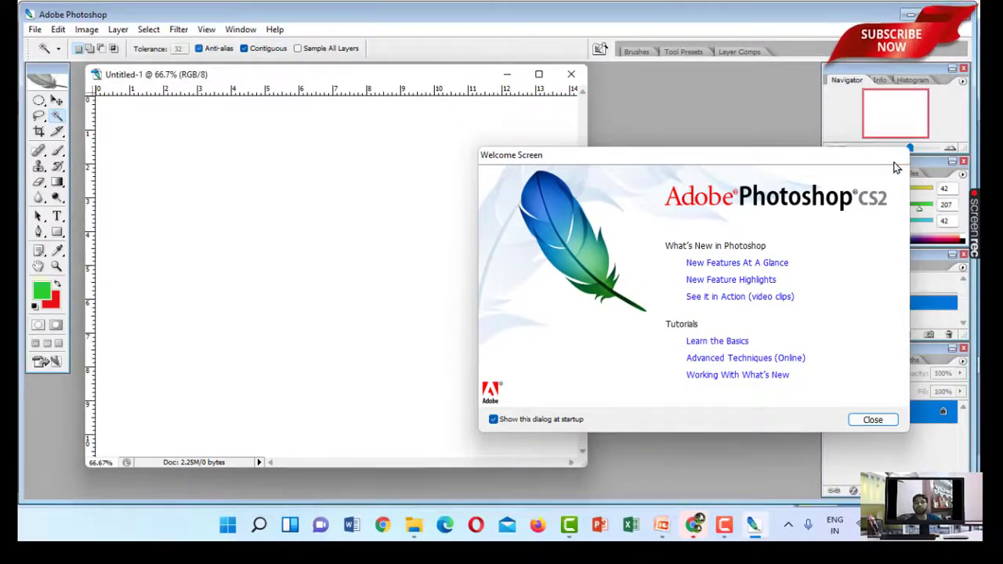
pyautogui.click(899, 155)
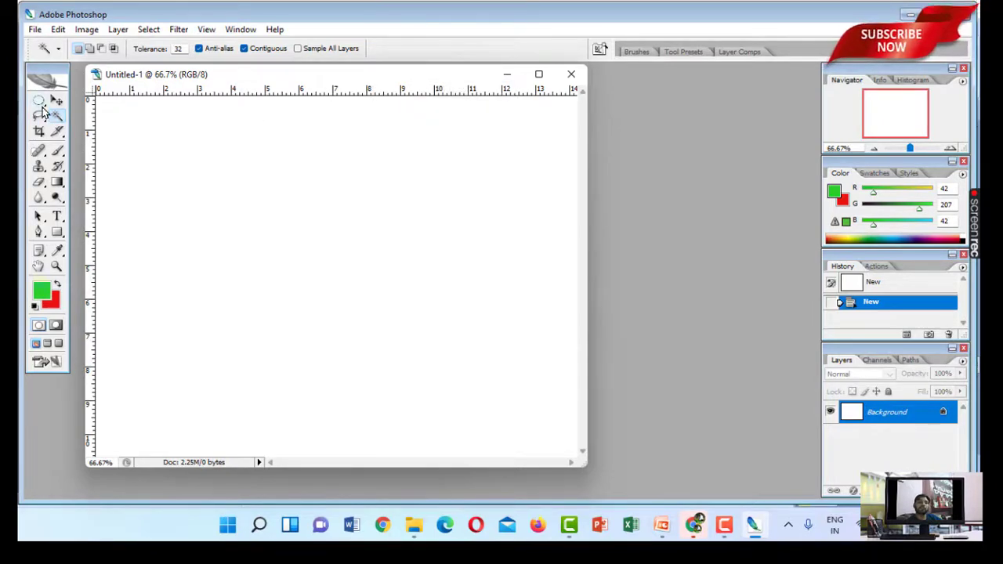
# Step: Show slide 13 listing the four selection tools, then return to the Photoshop document
pyautogui.click(750, 519)
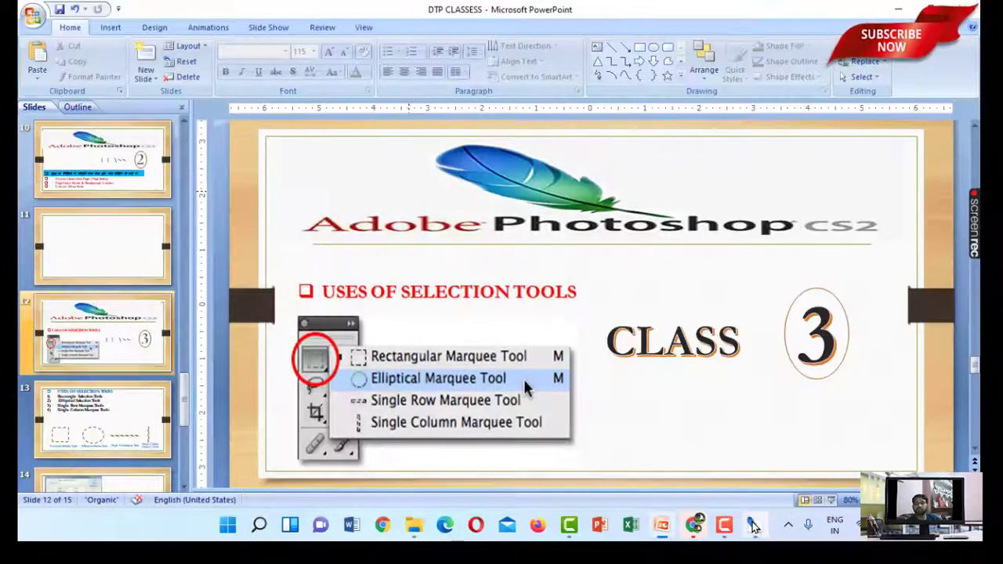
pyautogui.click(149, 427)
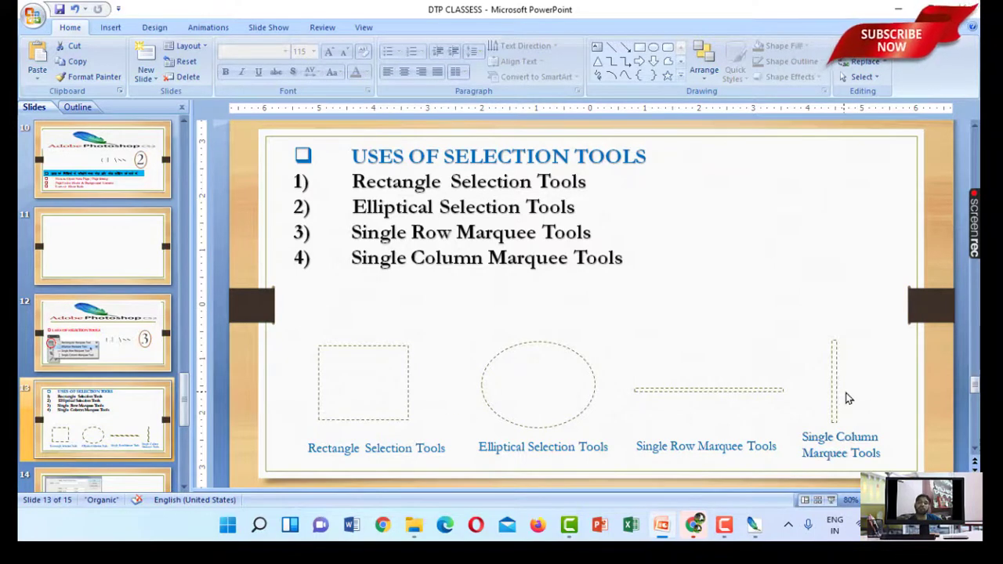
pyautogui.click(754, 523)
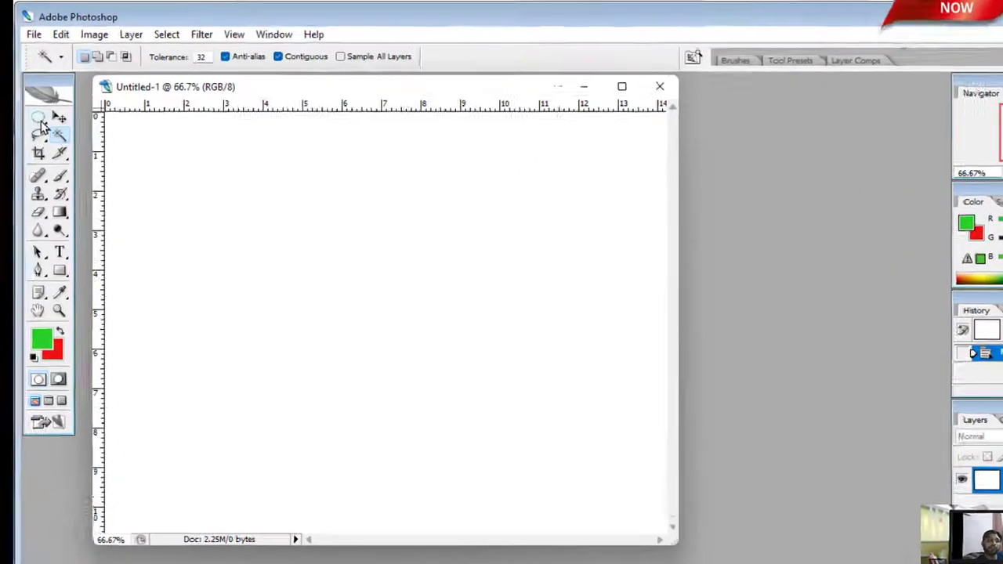
# Step: Choose the Rectangular Marquee Tool and drag a rectangle in the canvas's left half
pyautogui.click(39, 101)
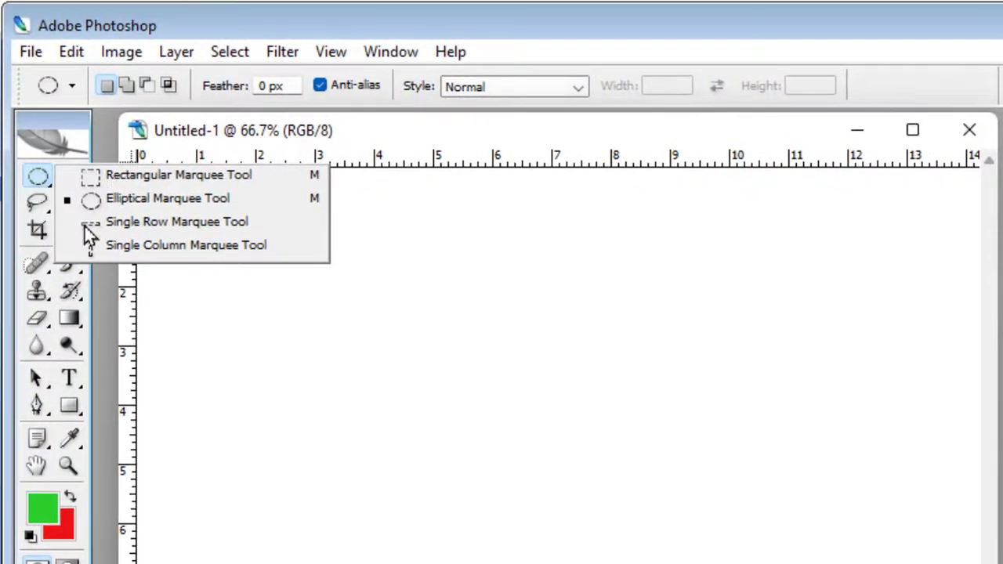
pyautogui.click(234, 177)
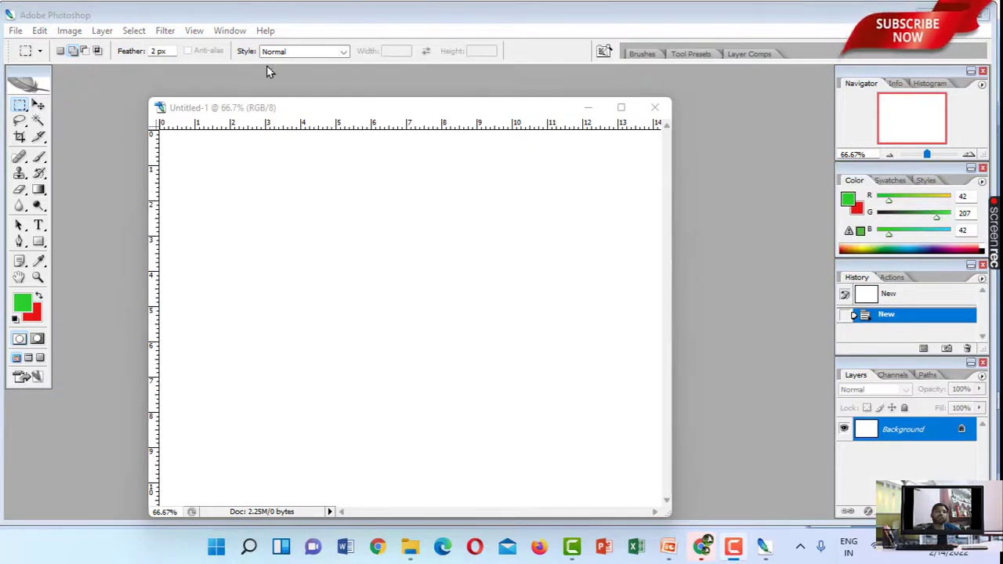
pyautogui.click(211, 232)
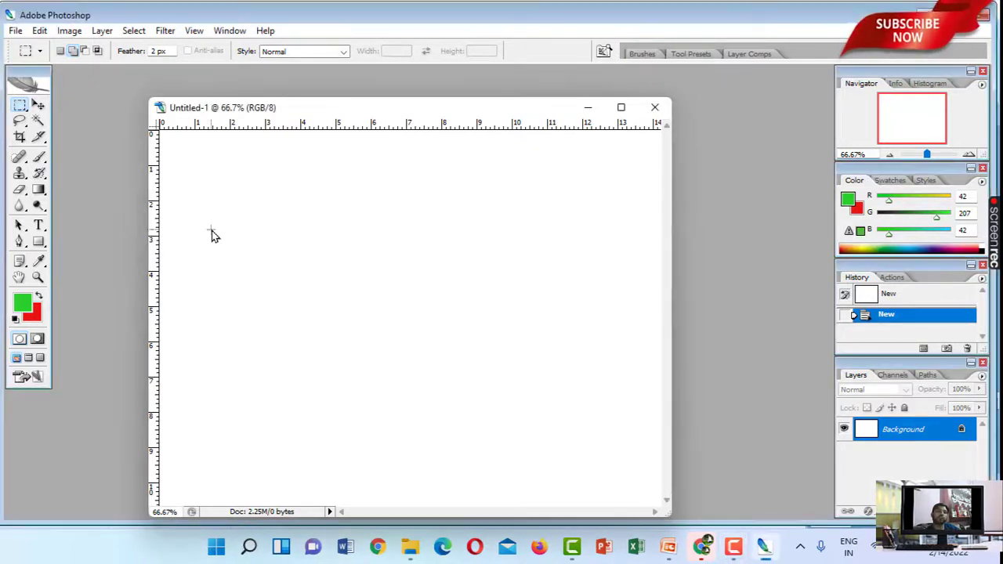
pyautogui.moveTo(210, 212); pyautogui.dragTo(430, 370)
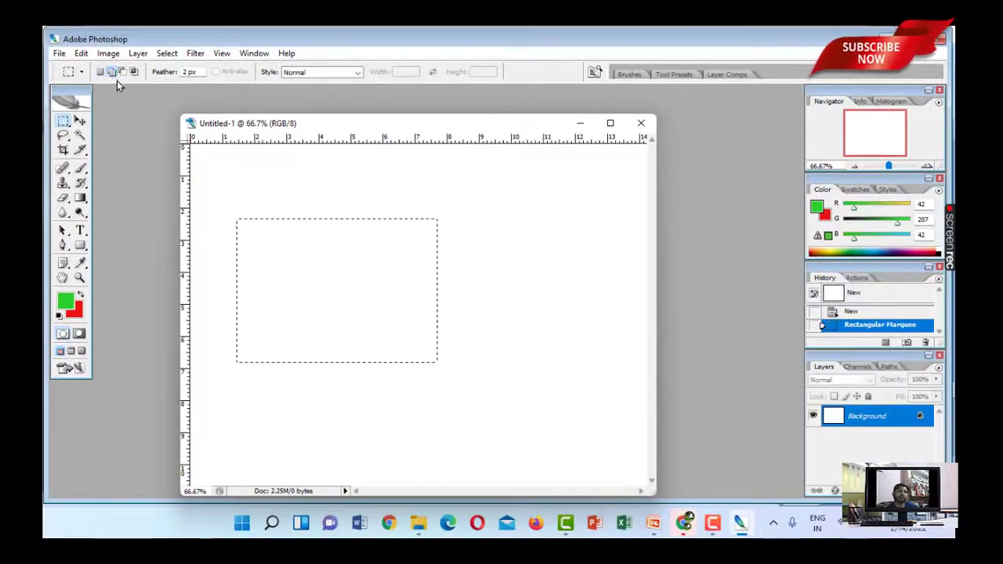
# Step: In Add to selection mode, drag seven more rectangles to build one large stepped outline
pyautogui.click(112, 73)
pyautogui.moveTo(390, 201); pyautogui.dragTo(549, 264)
pyautogui.moveTo(395, 312); pyautogui.dragTo(569, 383)
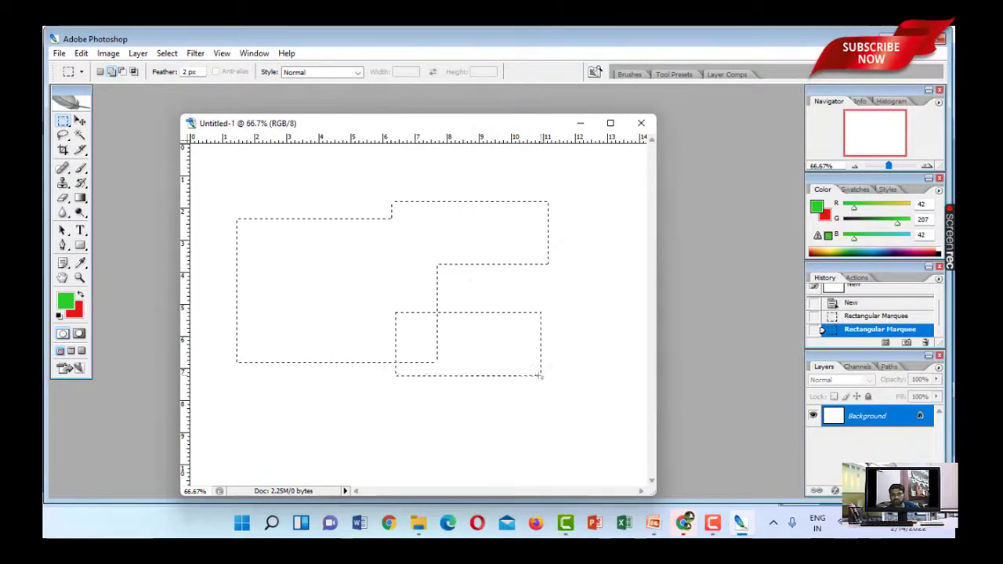
pyautogui.moveTo(533, 208); pyautogui.dragTo(611, 261)
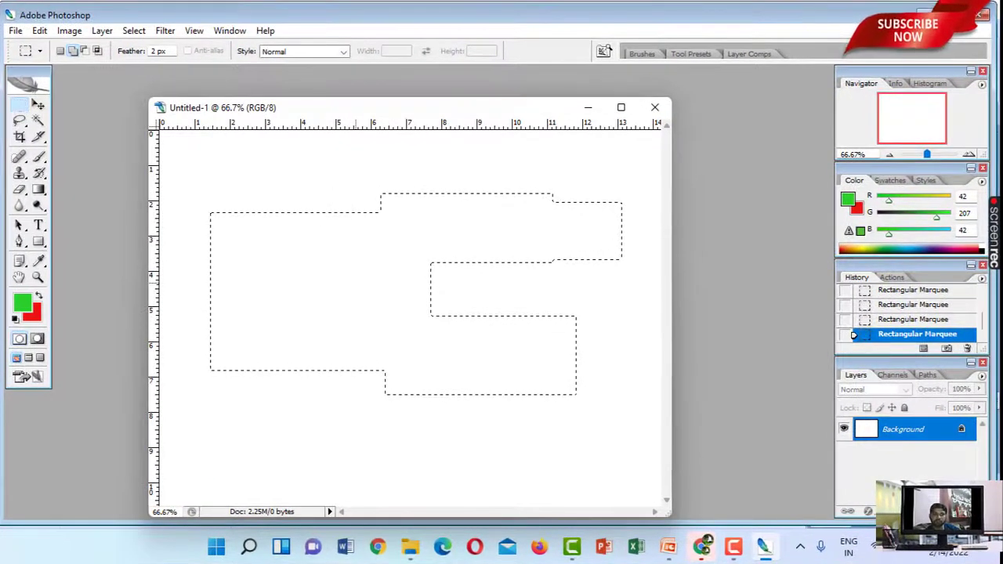
pyautogui.moveTo(324, 196); pyautogui.dragTo(365, 216)
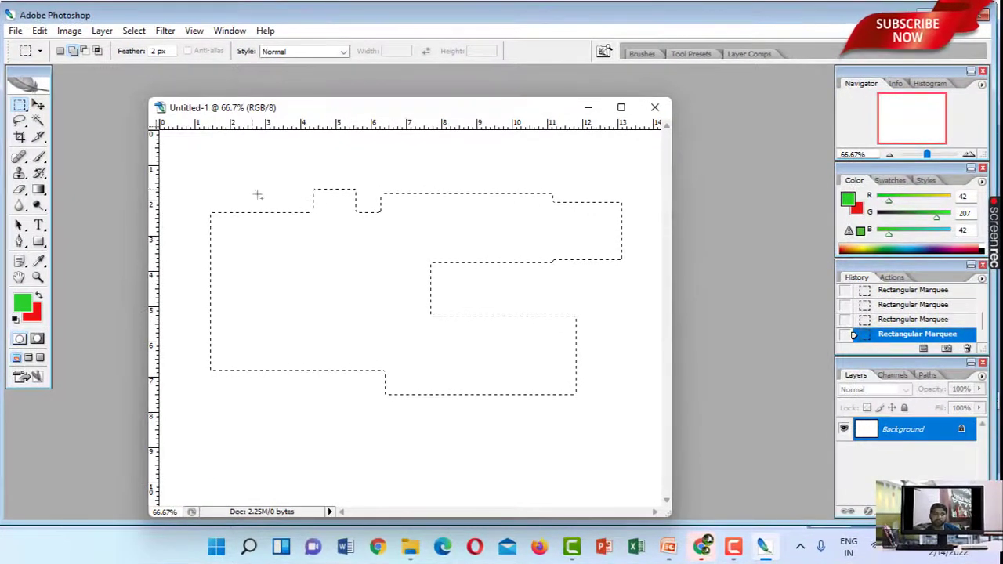
pyautogui.moveTo(235, 174); pyautogui.dragTo(255, 212)
pyautogui.moveTo(179, 233); pyautogui.dragTo(316, 426)
pyautogui.moveTo(342, 338)
pyautogui.mouseDown()
pyautogui.moveTo(400, 417)
pyautogui.moveTo(510, 453)
pyautogui.mouseUp()
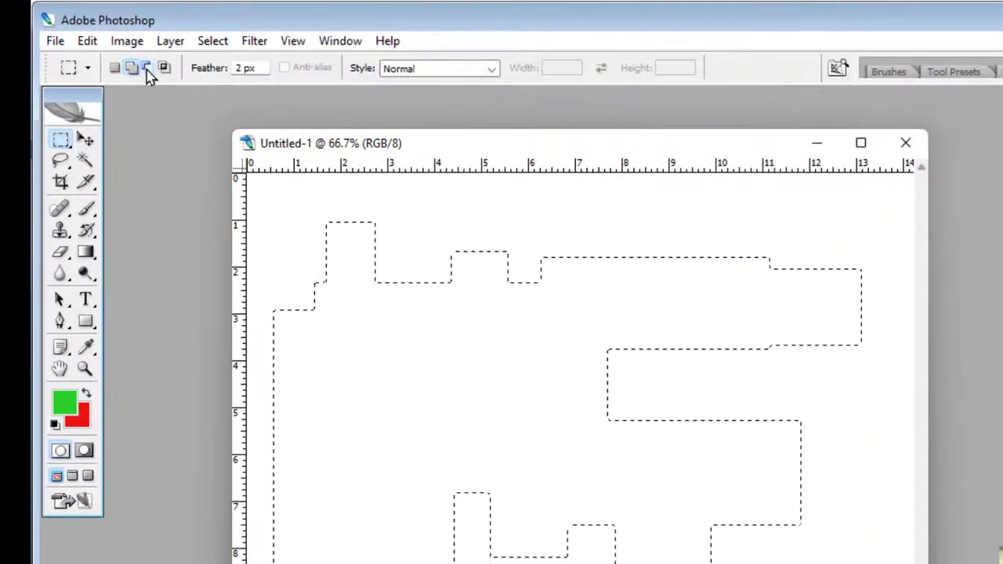
pyautogui.click(147, 69)
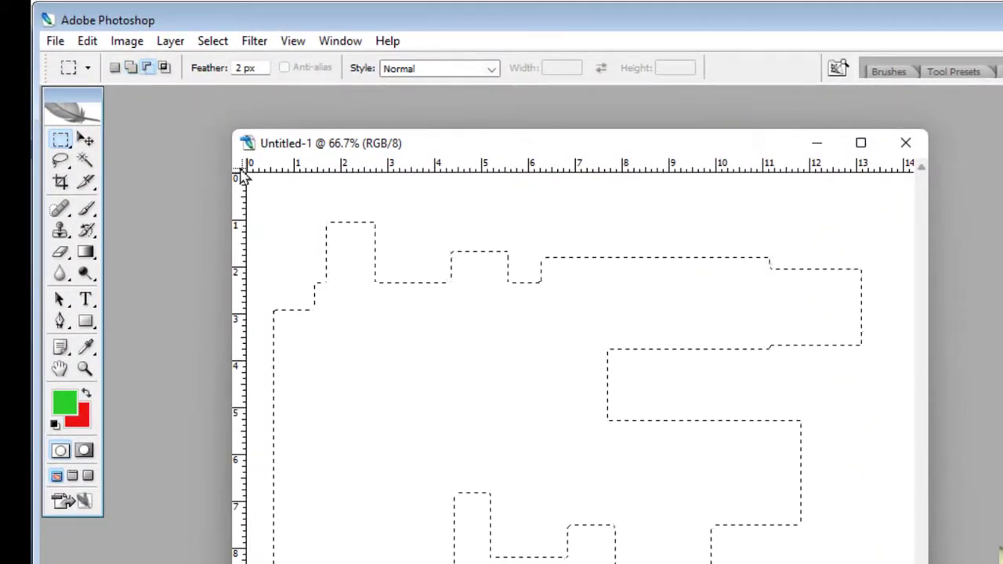
# Step: Drag subtracting rectangles over the top edge, removing the left tower and cutting two deep notches
pyautogui.moveTo(540, 220); pyautogui.dragTo(658, 300)
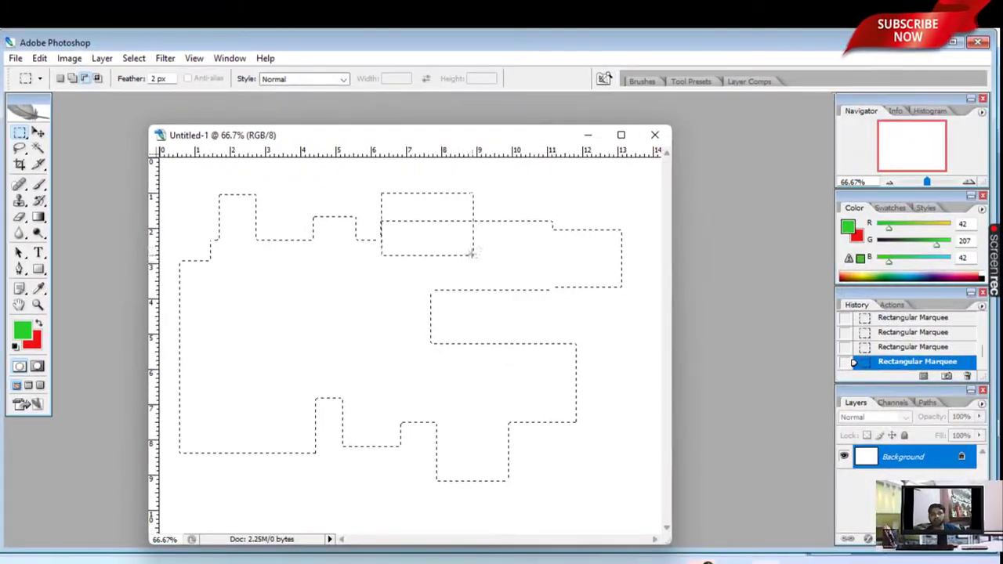
pyautogui.moveTo(471, 253); pyautogui.dragTo(473, 255)
pyautogui.moveTo(276, 188)
pyautogui.mouseDown()
pyautogui.moveTo(405, 271)
pyautogui.moveTo(486, 280)
pyautogui.moveTo(645, 271)
pyautogui.mouseUp()
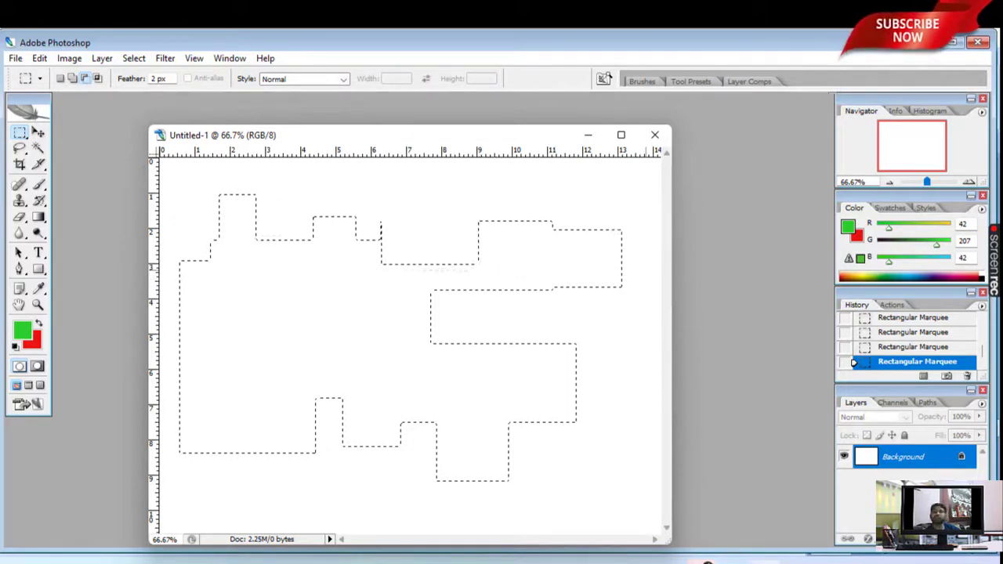
pyautogui.moveTo(179, 168)
pyautogui.mouseDown()
pyautogui.moveTo(275, 242)
pyautogui.moveTo(276, 272)
pyautogui.mouseUp()
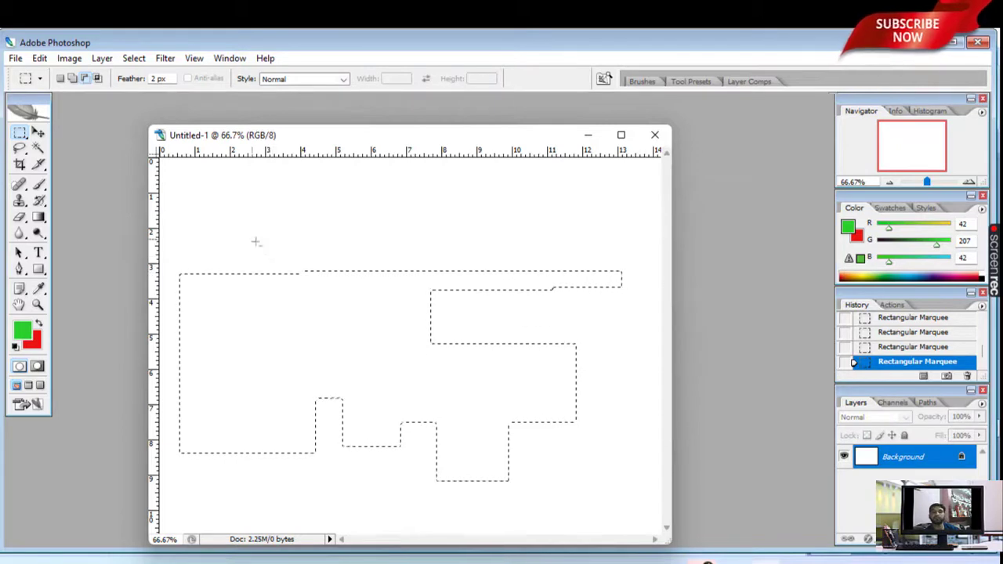
pyautogui.moveTo(246, 237); pyautogui.dragTo(300, 366)
pyautogui.moveTo(365, 218); pyautogui.dragTo(414, 393)
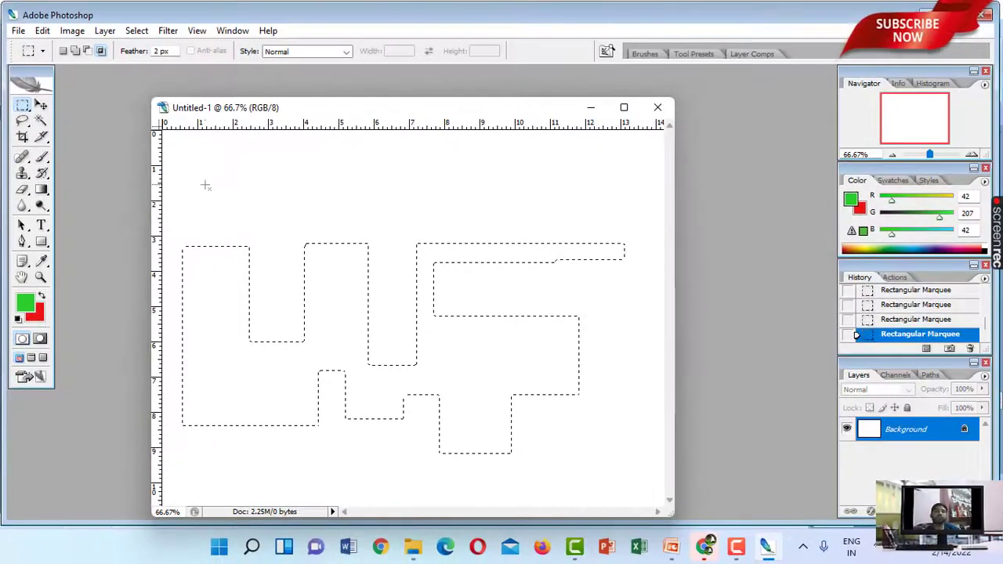
# Step: In Intersect mode, trim the selection to a small bar and L-shaped strip, feather 0 px
pyautogui.click(100, 51)
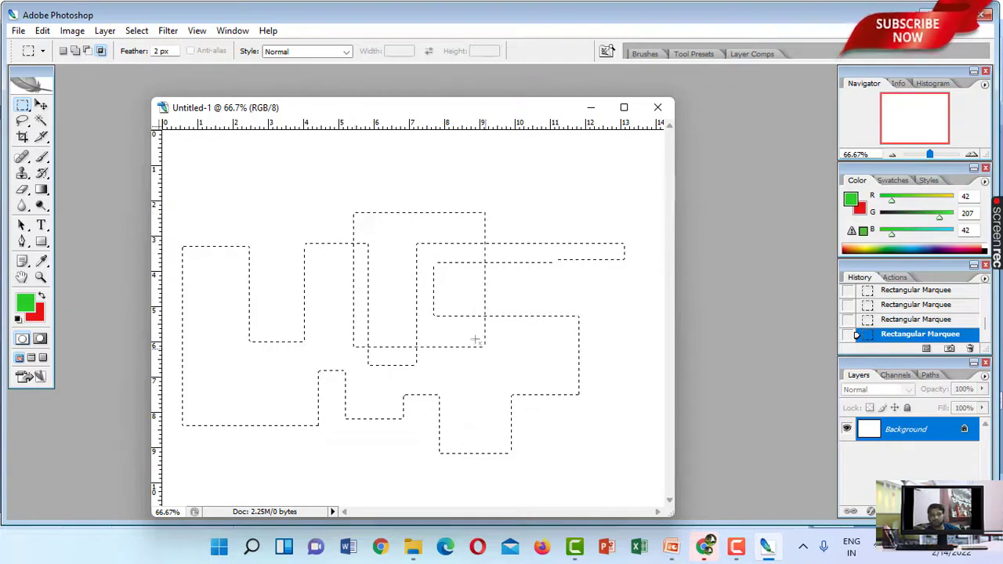
pyautogui.moveTo(476, 340); pyautogui.dragTo(625, 518)
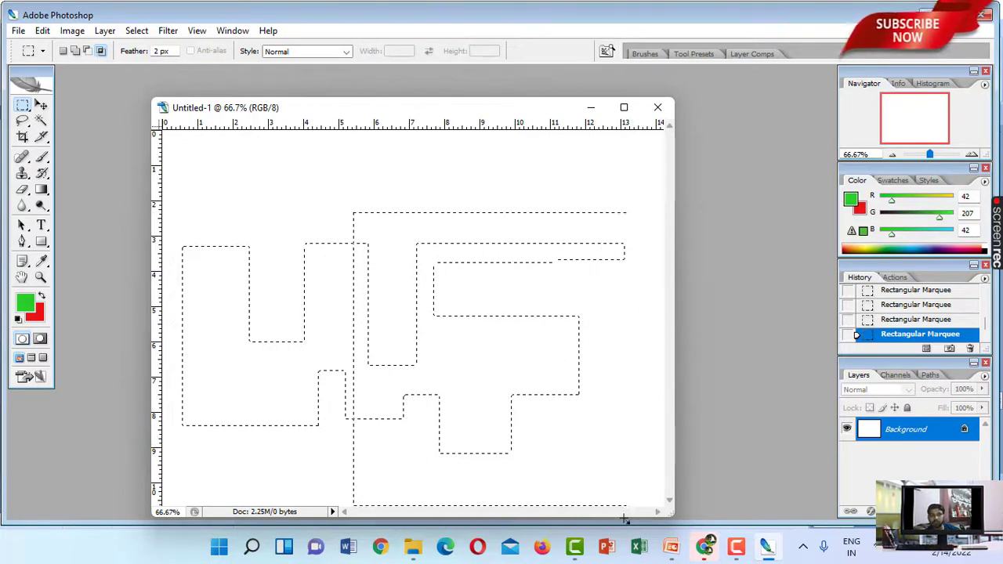
pyautogui.moveTo(624, 519); pyautogui.dragTo(632, 475)
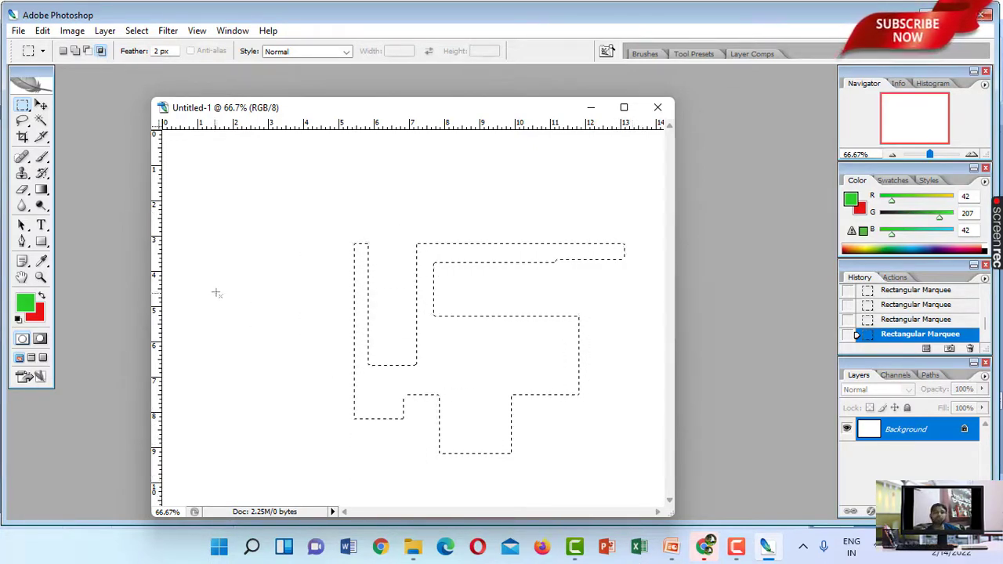
pyautogui.moveTo(562, 267); pyautogui.dragTo(635, 279)
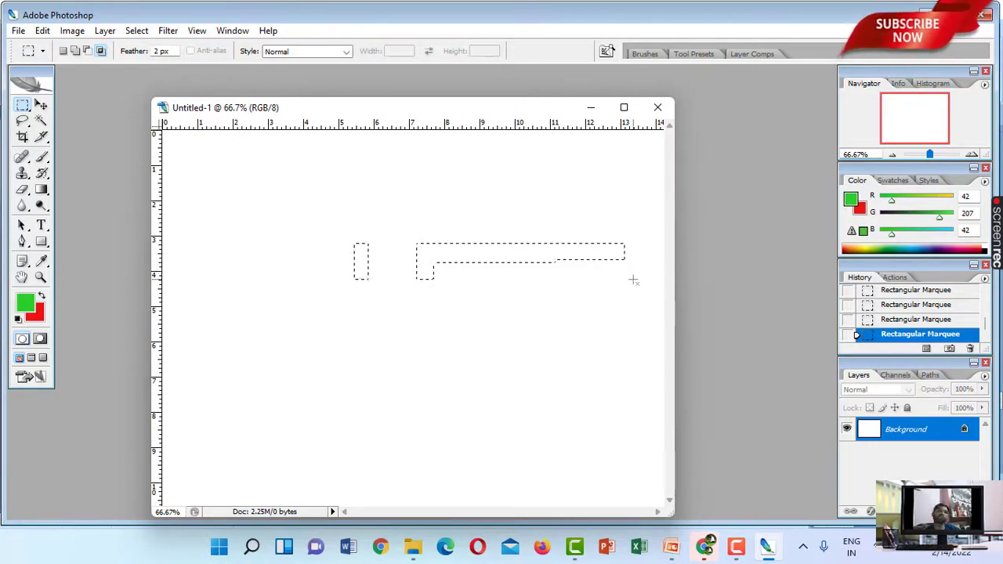
pyautogui.click(155, 51)
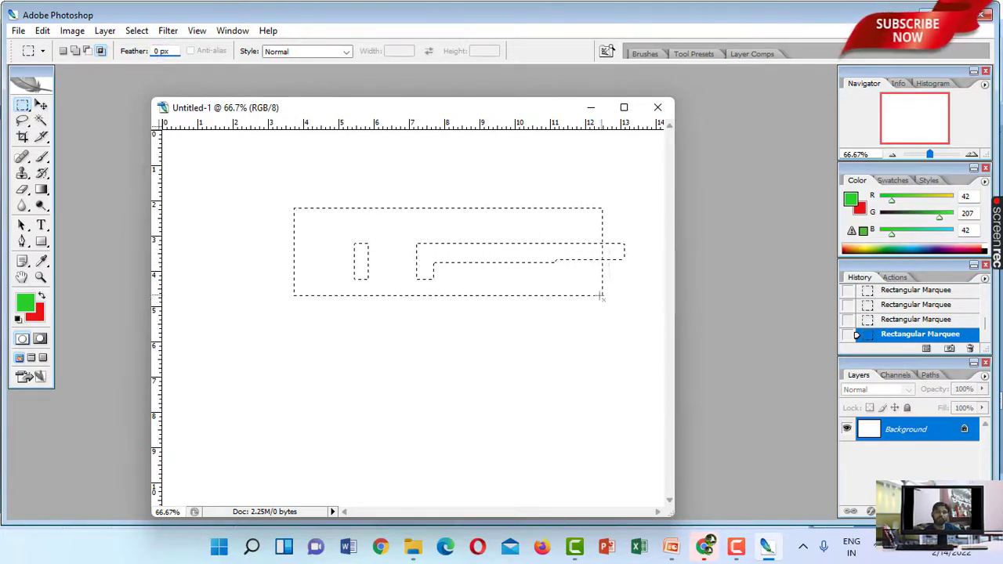
pyautogui.moveTo(501, 298); pyautogui.dragTo(640, 291)
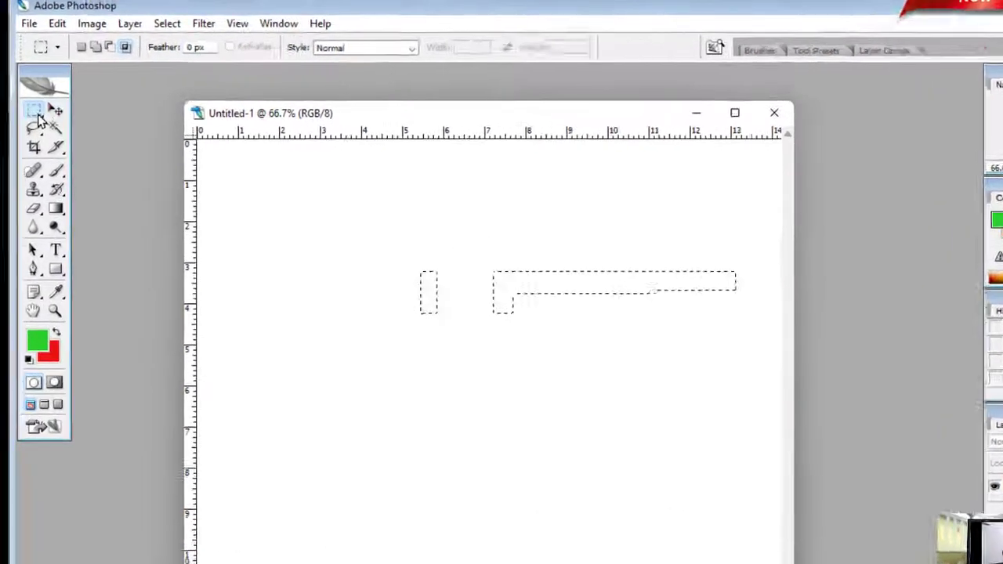
# Step: Switch to the Elliptical Marquee in new-selection mode and drag a large circle for the head
pyautogui.click(24, 108)
pyautogui.rightClick(56, 125)
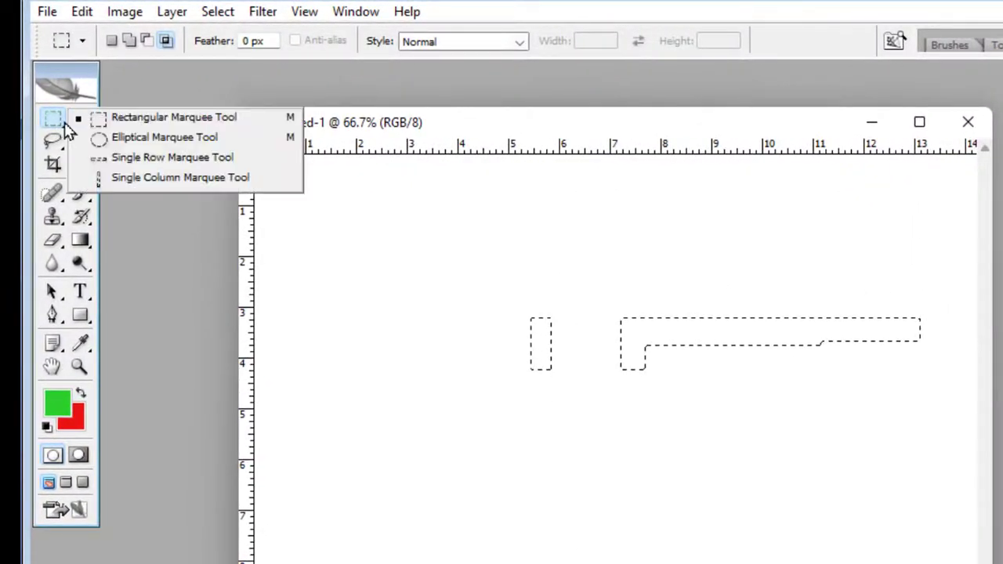
pyautogui.click(157, 136)
pyautogui.click(113, 41)
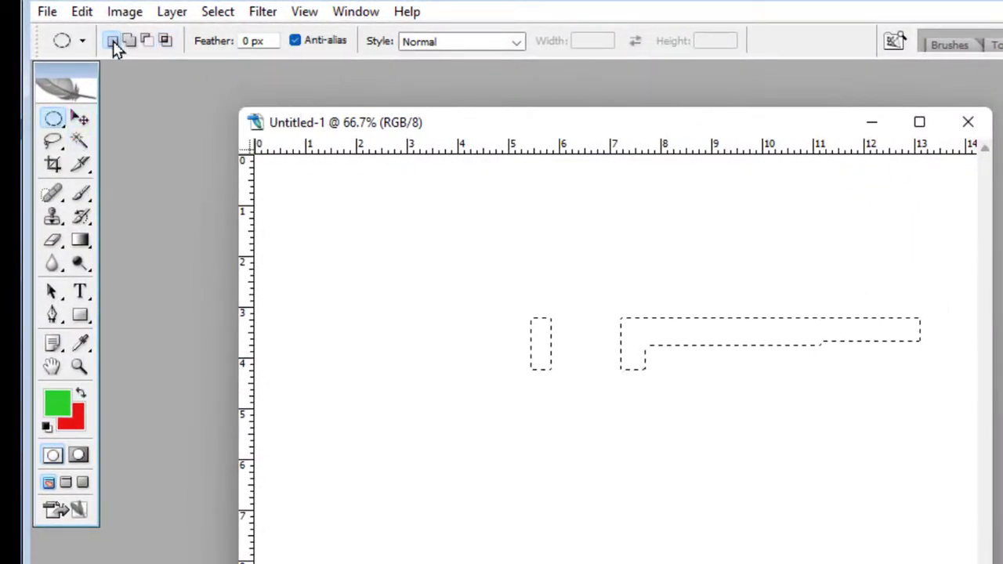
pyautogui.rightClick(55, 124)
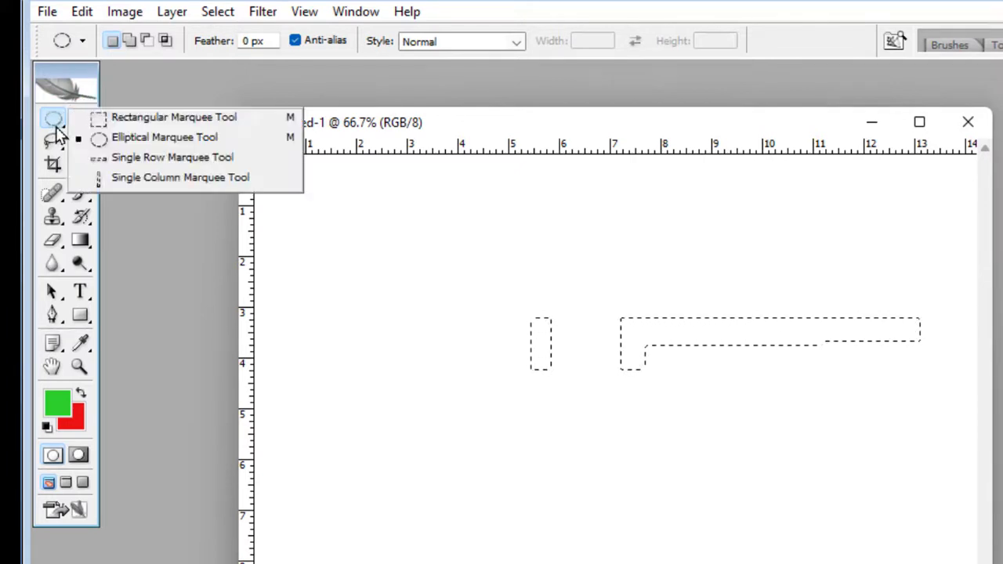
pyautogui.click(125, 138)
pyautogui.moveTo(360, 253)
pyautogui.mouseDown()
pyautogui.moveTo(509, 327)
pyautogui.moveTo(797, 528)
pyautogui.mouseUp()
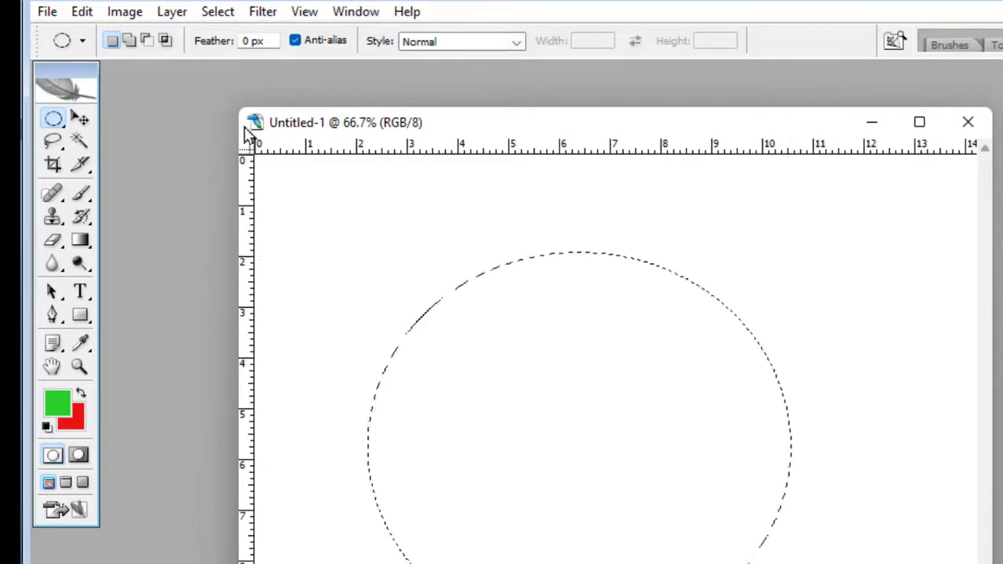
# Step: Add two ear ellipses, subtract two oval eyes and a mouth, and float the Layers panel
pyautogui.click(129, 41)
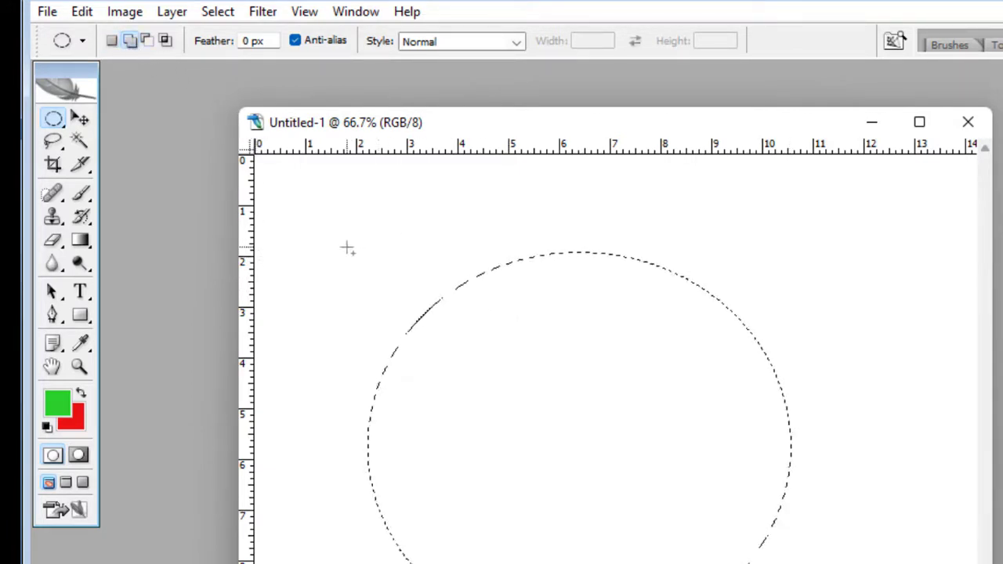
pyautogui.moveTo(347, 246); pyautogui.dragTo(481, 426)
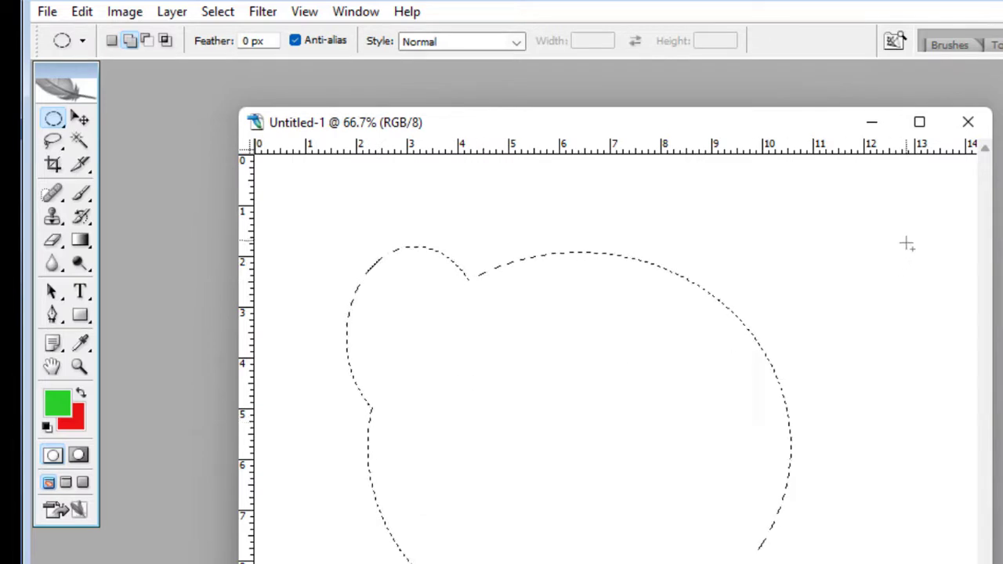
pyautogui.moveTo(889, 225); pyautogui.dragTo(719, 440)
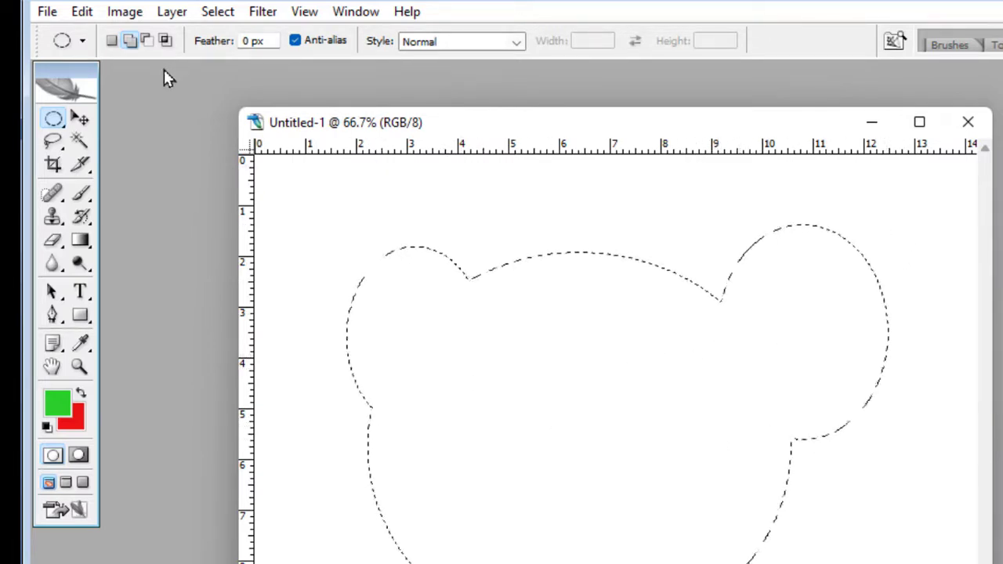
pyautogui.click(146, 40)
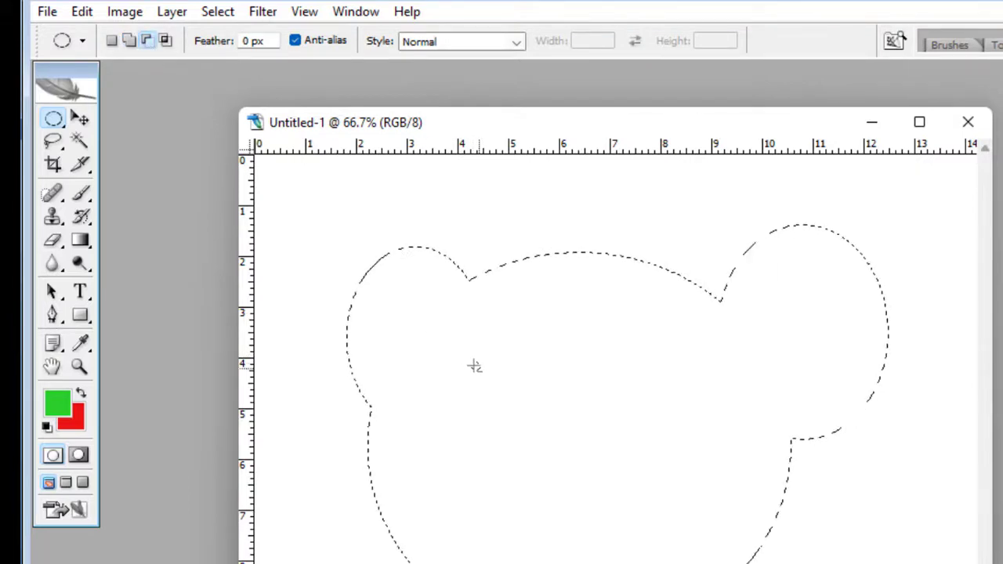
pyautogui.moveTo(544, 437); pyautogui.dragTo(546, 448)
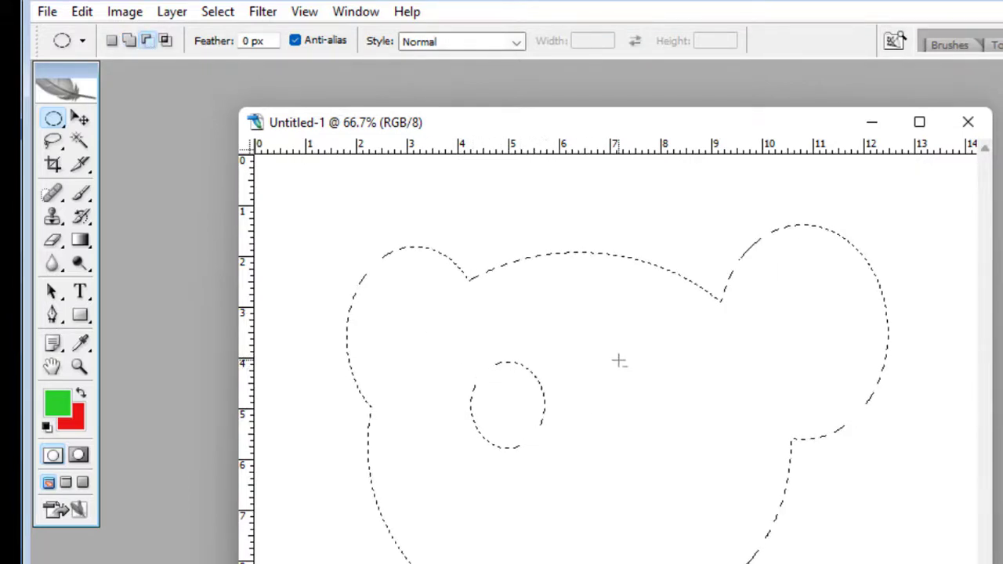
pyautogui.moveTo(674, 413); pyautogui.dragTo(675, 427)
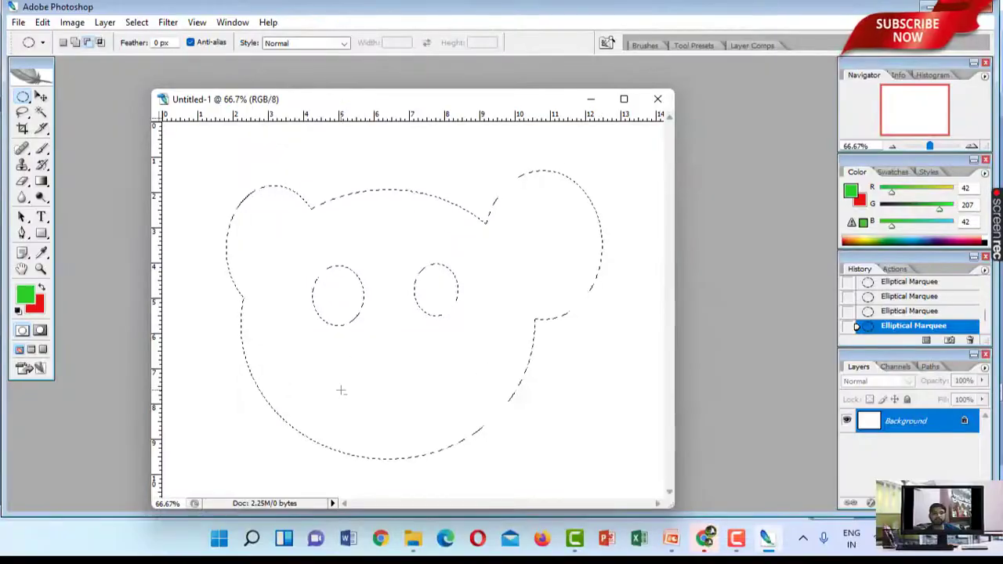
pyautogui.moveTo(342, 385)
pyautogui.mouseDown()
pyautogui.moveTo(431, 431)
pyautogui.moveTo(456, 429)
pyautogui.mouseUp()
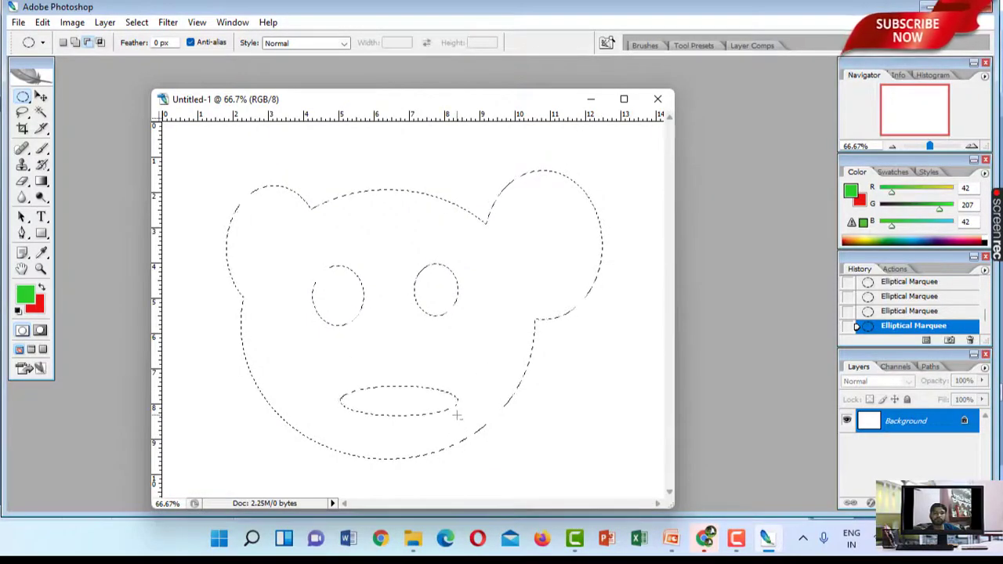
pyautogui.moveTo(905, 359); pyautogui.dragTo(764, 261)
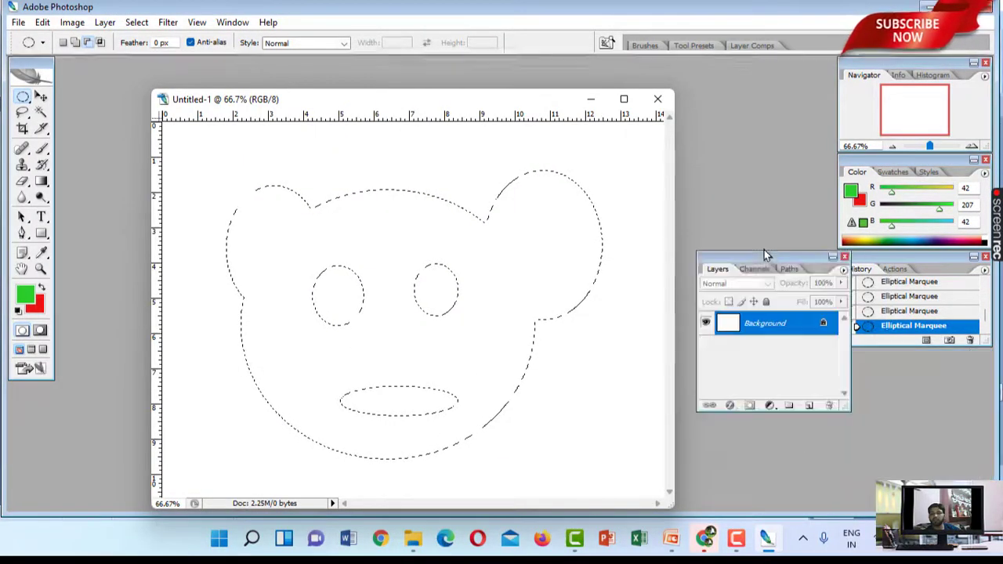
# Step: On new Layer 1, fill the selection red, then refill it with light pink eac3c3
pyautogui.click(809, 406)
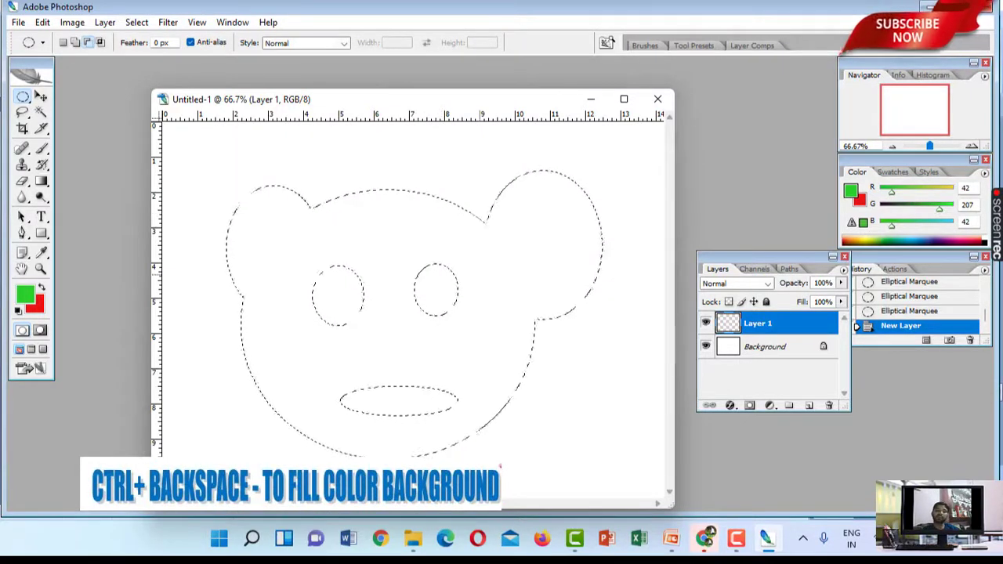
pyautogui.hotkey('ctrl', 'BackSpace')
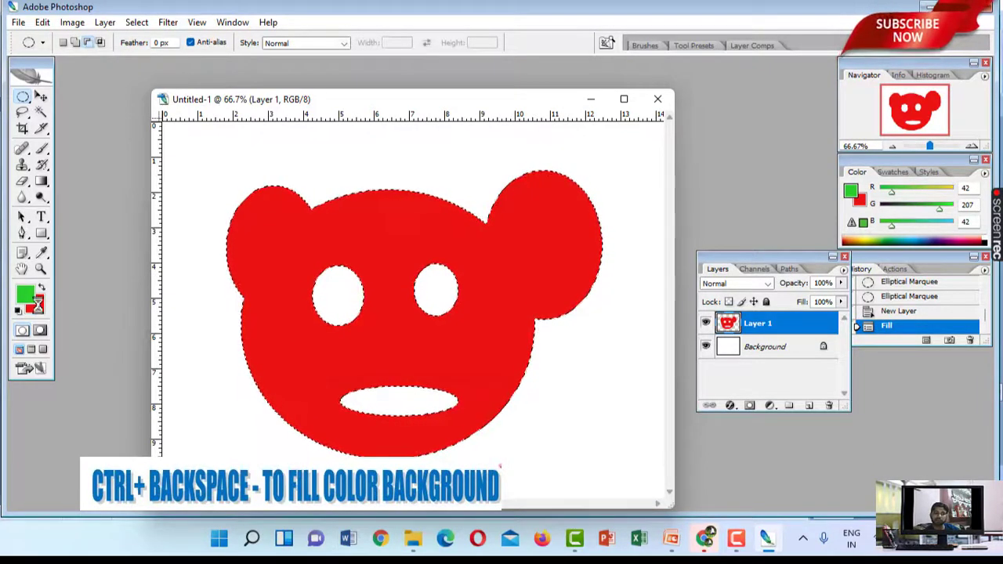
pyautogui.click(35, 306)
pyautogui.click(275, 149)
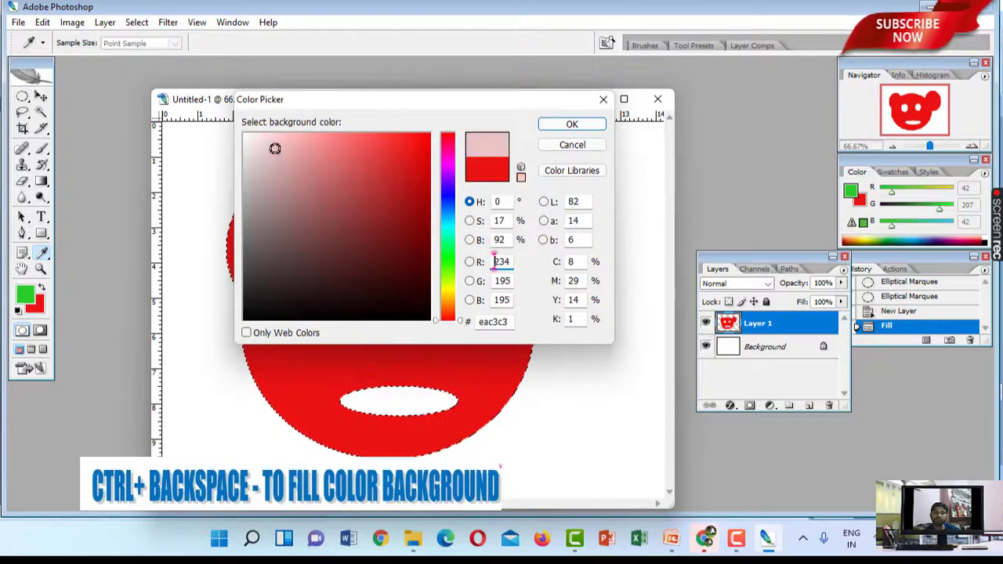
pyautogui.click(562, 126)
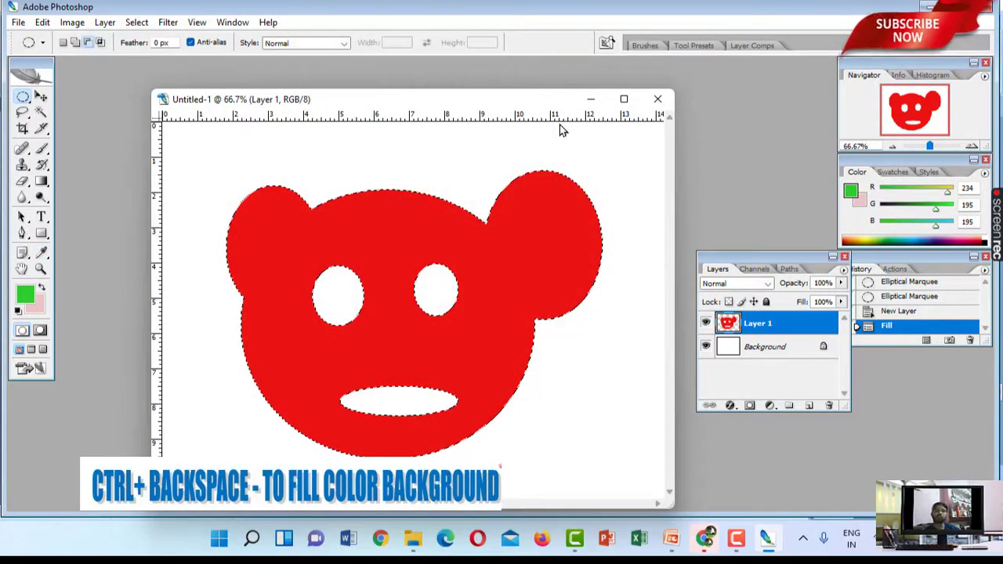
pyautogui.hotkey('ctrl', 'BackSpace')
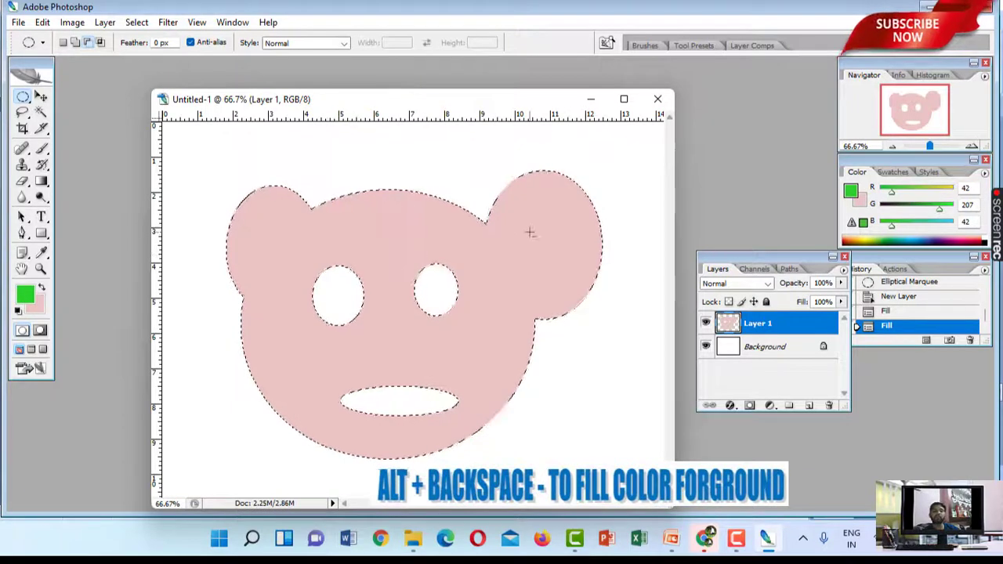
# Step: Fill the bear face selection with the green foreground colour and deselect it
pyautogui.hotkey('alt', 'BackSpace')
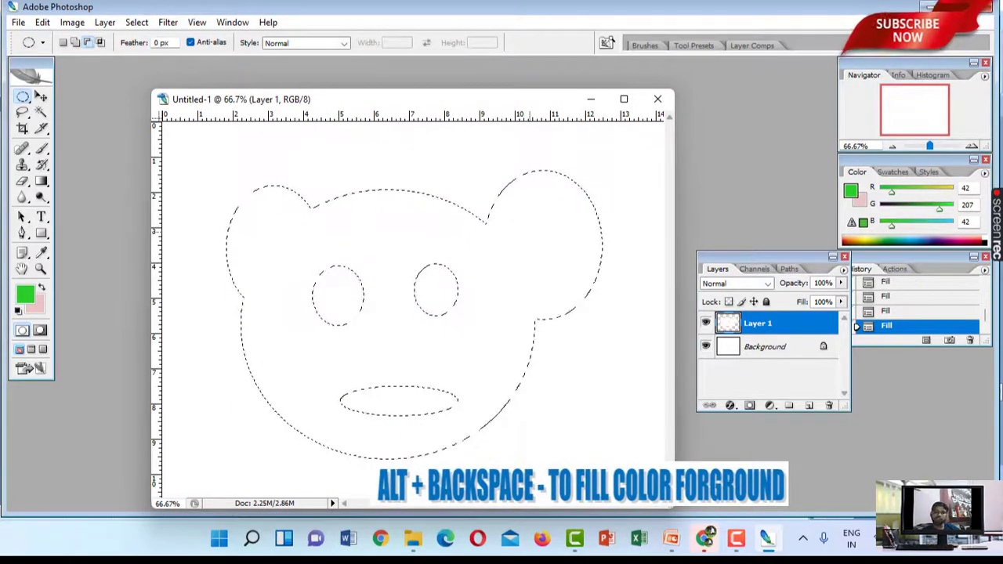
pyautogui.hotkey('ctrl', 'BackSpace')
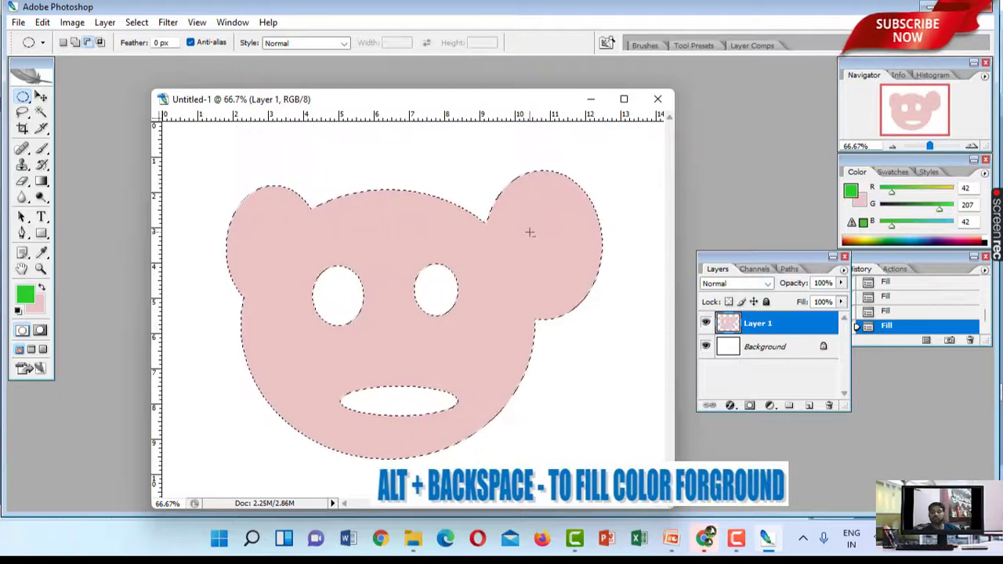
pyautogui.hotkey('alt', 'BackSpace')
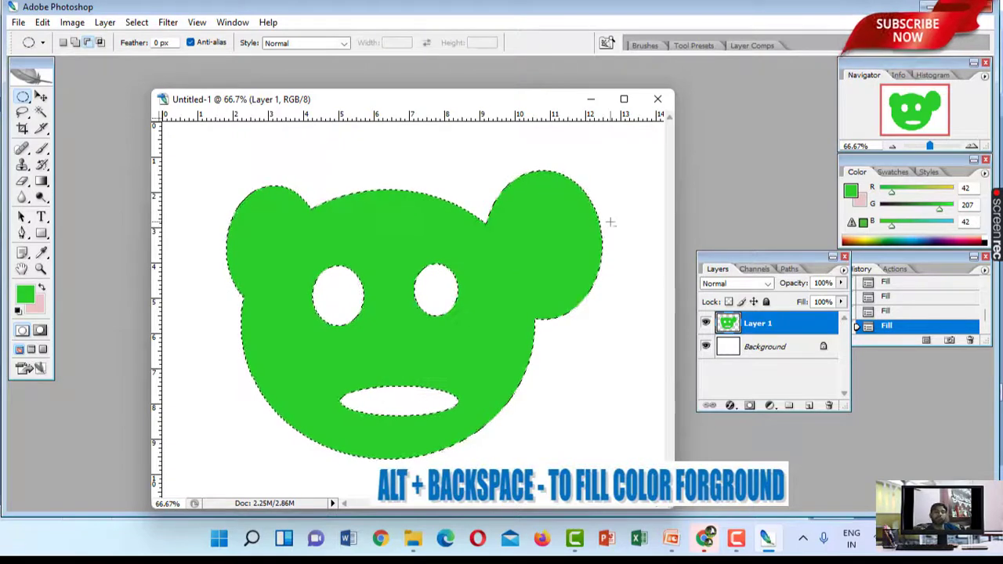
pyautogui.hotkey('ctrl', 'd')
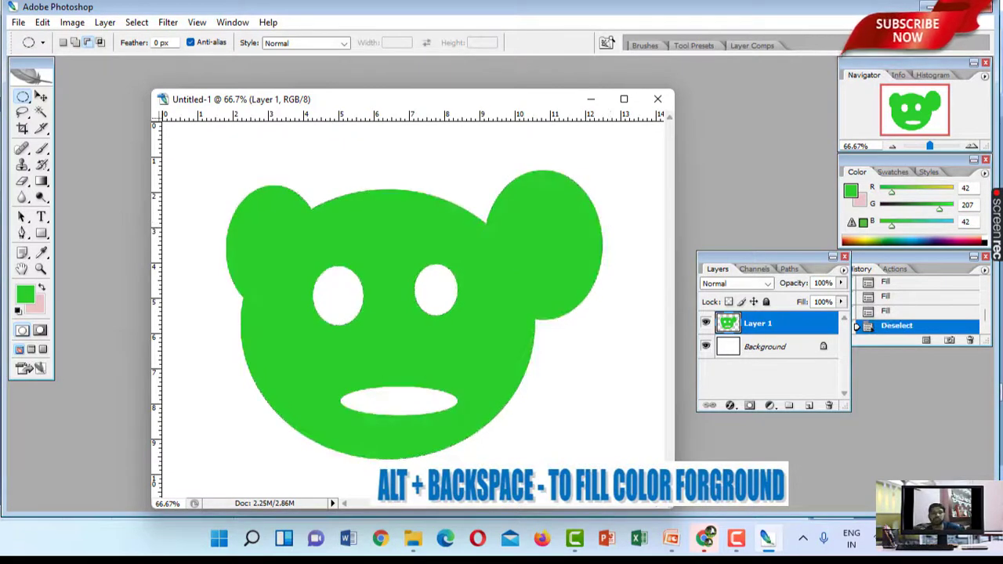
# Step: Shift the deselected green bear face slightly up with the Move tool
pyautogui.click(41, 97)
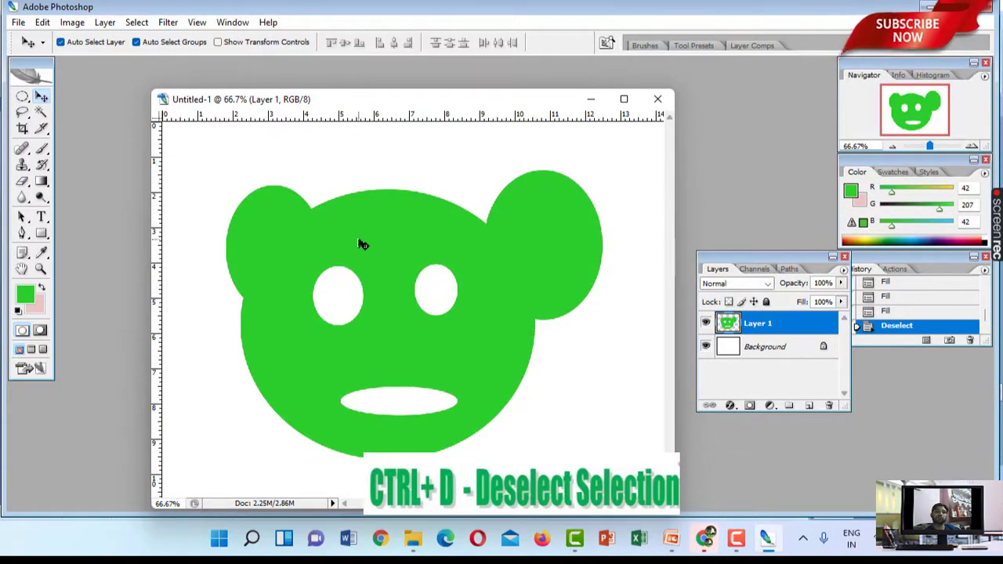
pyautogui.hotkey('ctrl', 'z')
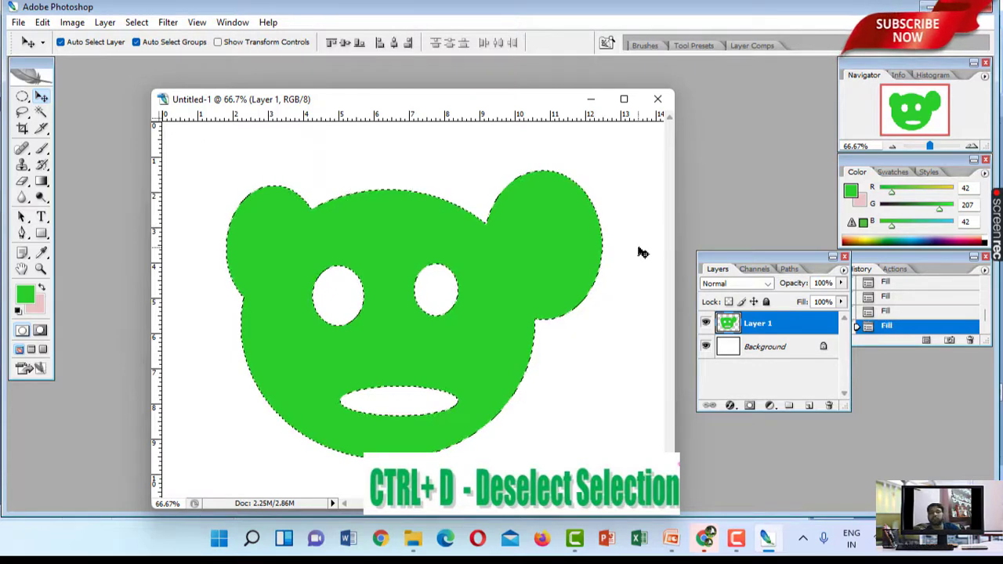
pyautogui.hotkey('ctrl', 'd')
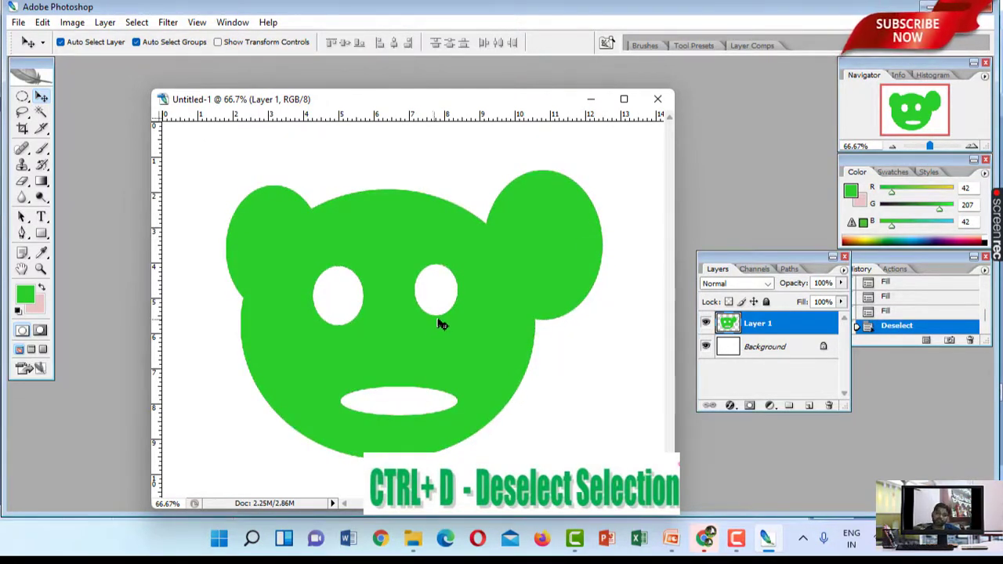
pyautogui.moveTo(440, 322)
pyautogui.mouseDown()
pyautogui.moveTo(453, 250)
pyautogui.moveTo(421, 275)
pyautogui.moveTo(431, 298)
pyautogui.mouseUp()
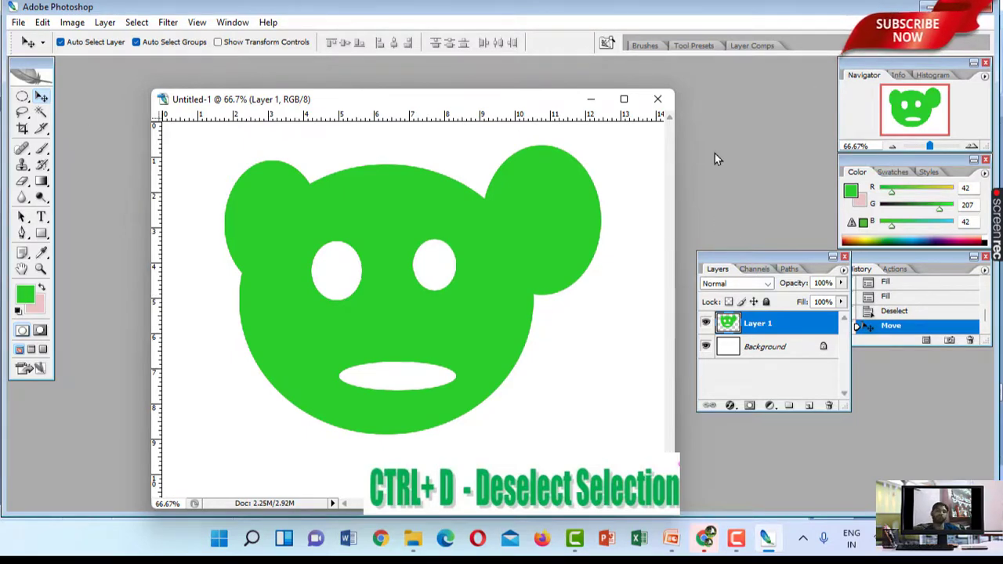
# Step: Create a new blank document, Untitled-2, using the 1024 x 768 preset
pyautogui.hotkey('ctrl', 'n')
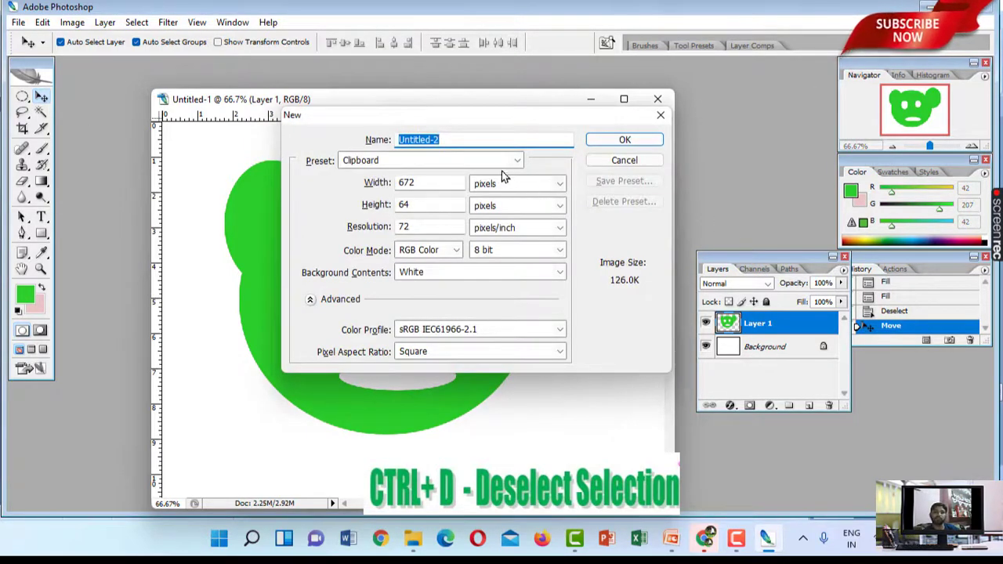
pyautogui.click(507, 161)
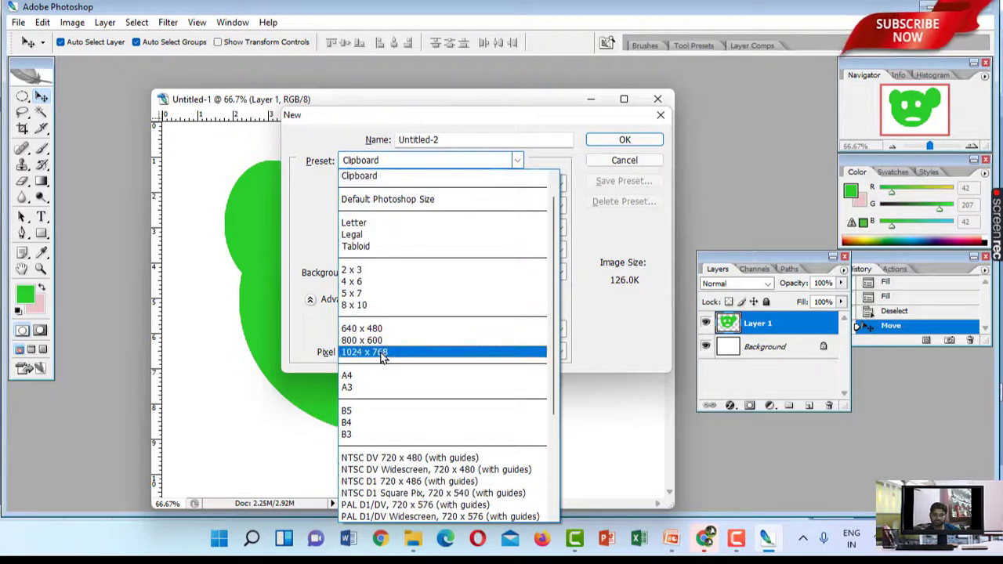
pyautogui.click(382, 352)
pyautogui.click(645, 138)
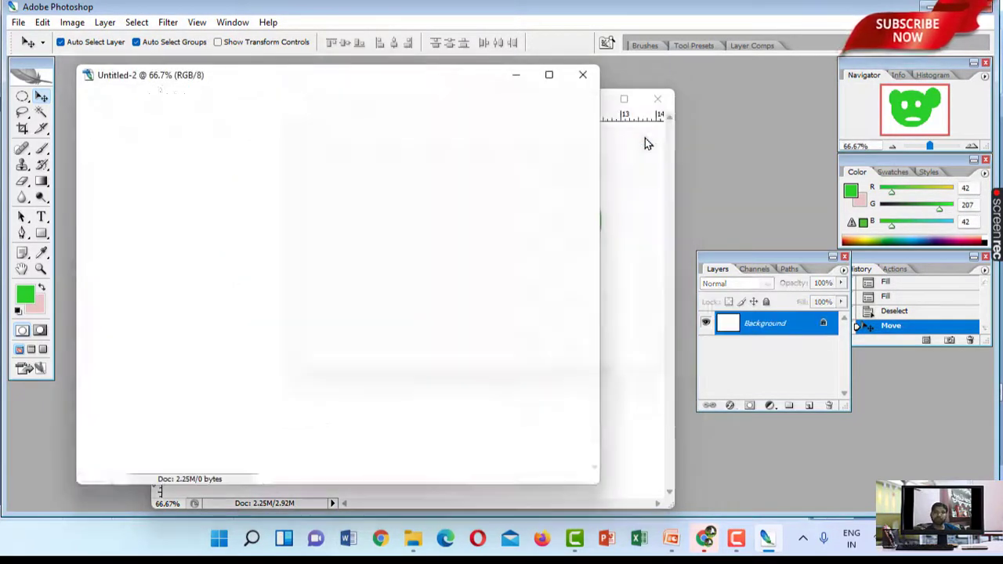
pyautogui.click(22, 96)
# Step: Select a large ellipse with round bites subtracted from its right and left sides
pyautogui.click(78, 109)
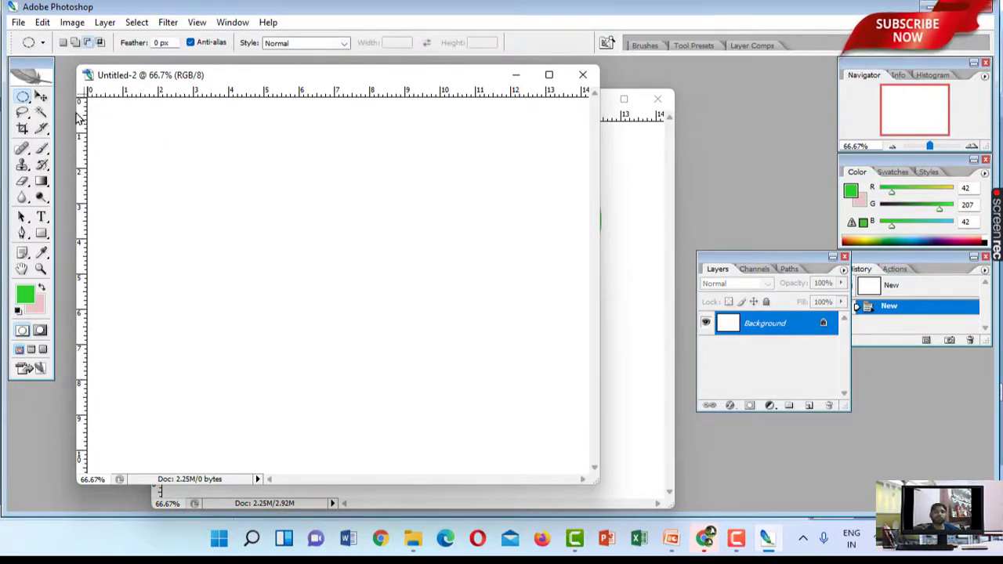
pyautogui.moveTo(182, 138); pyautogui.dragTo(404, 404)
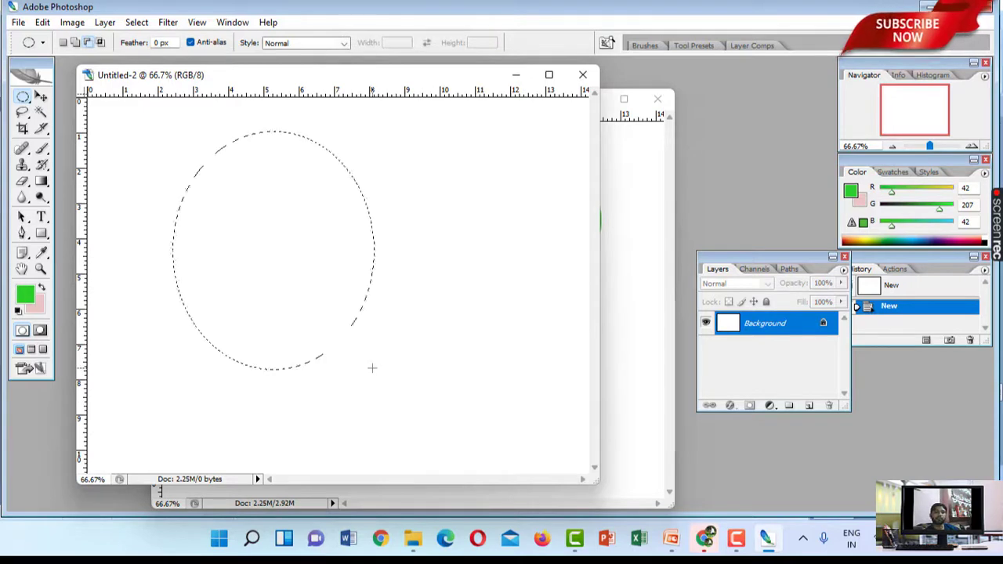
pyautogui.moveTo(404, 404); pyautogui.dragTo(374, 365)
pyautogui.moveTo(354, 263); pyautogui.dragTo(313, 291)
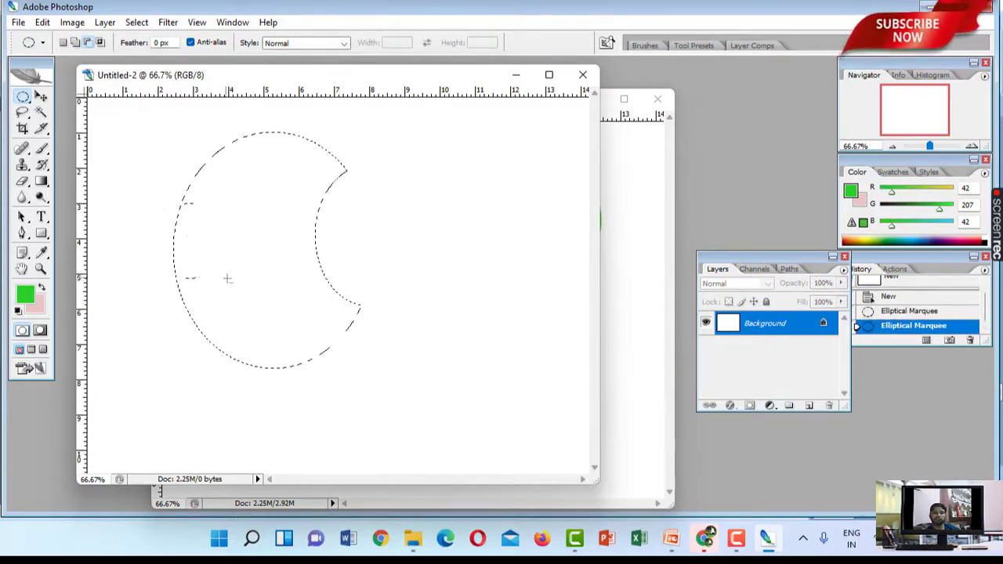
pyautogui.moveTo(227, 278); pyautogui.dragTo(229, 279)
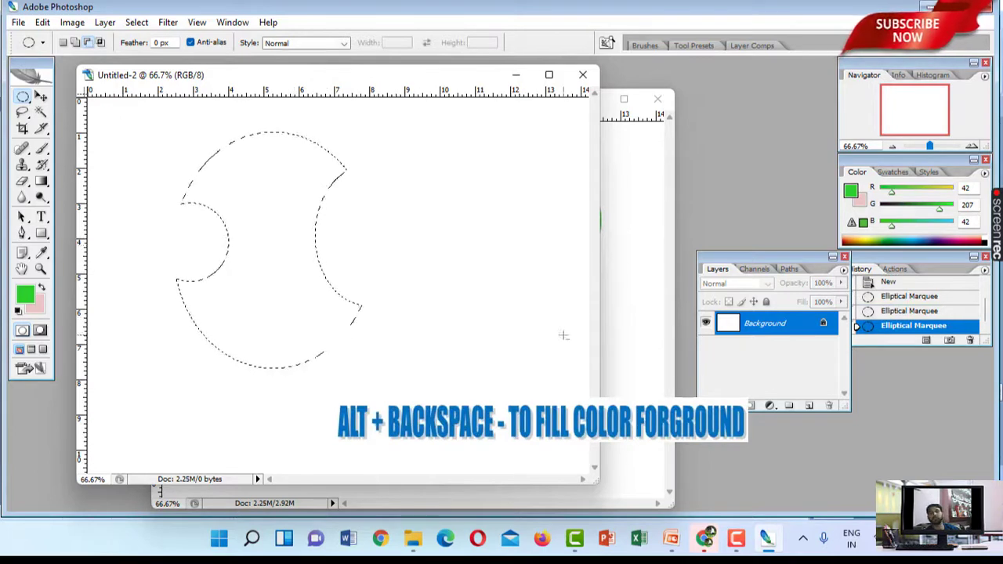
# Step: Fill the bitten ellipse green on a new Layer 1 and deselect
pyautogui.click(809, 405)
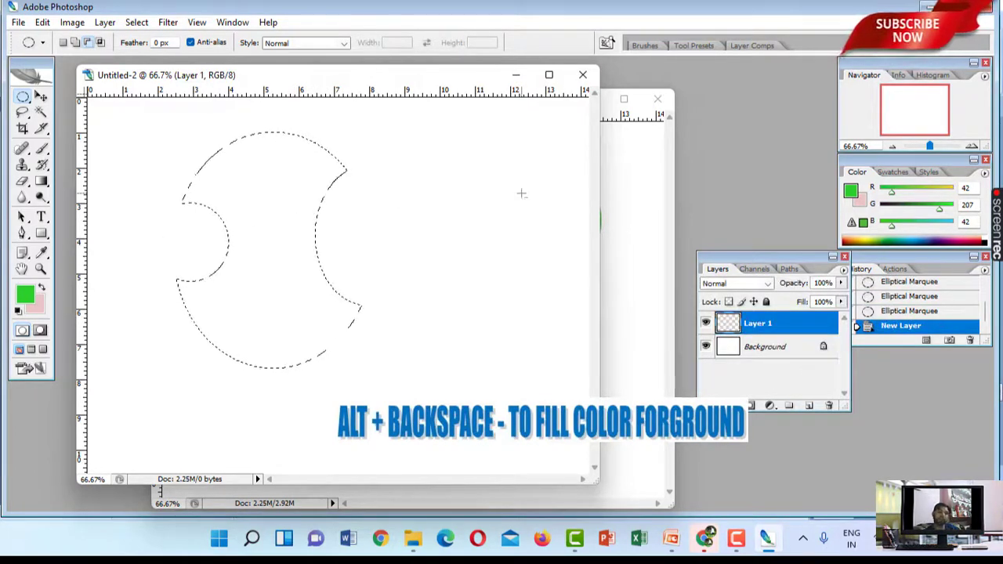
pyautogui.hotkey('alt', 'BackSpace')
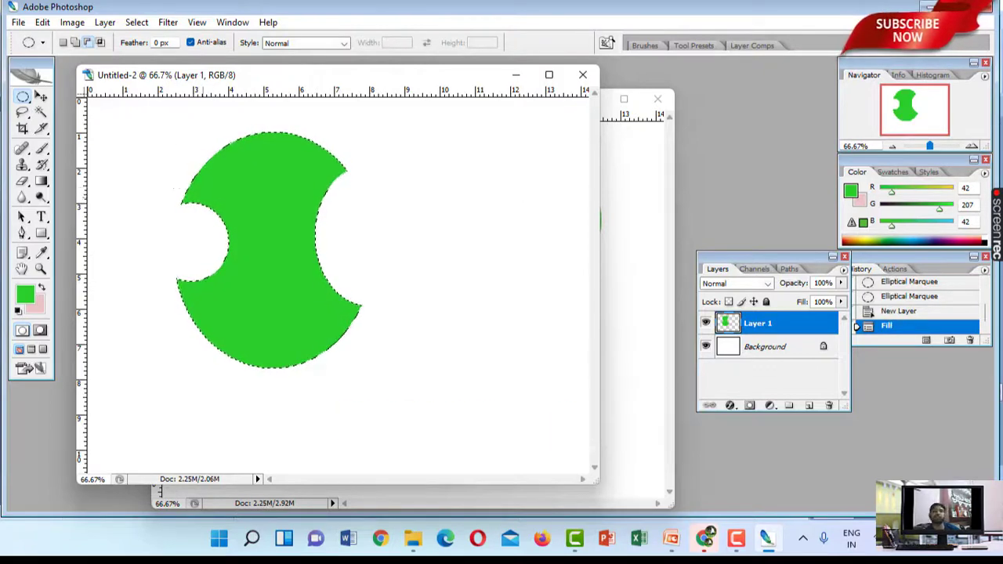
pyautogui.click(387, 263)
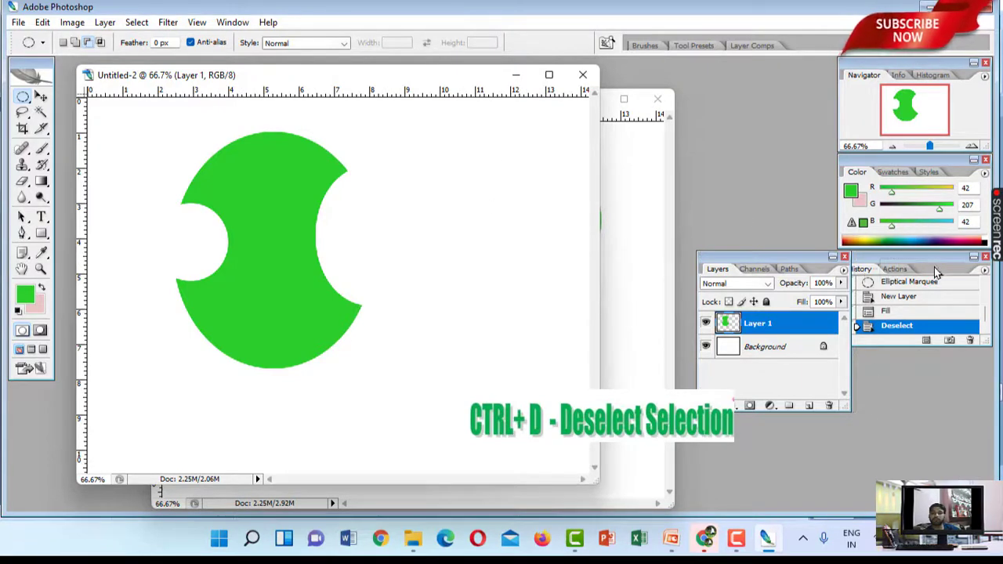
# Step: Open the 875385 wallpaper photo from the Image folder, leaving it without colour management
pyautogui.moveTo(754, 252); pyautogui.dragTo(923, 287)
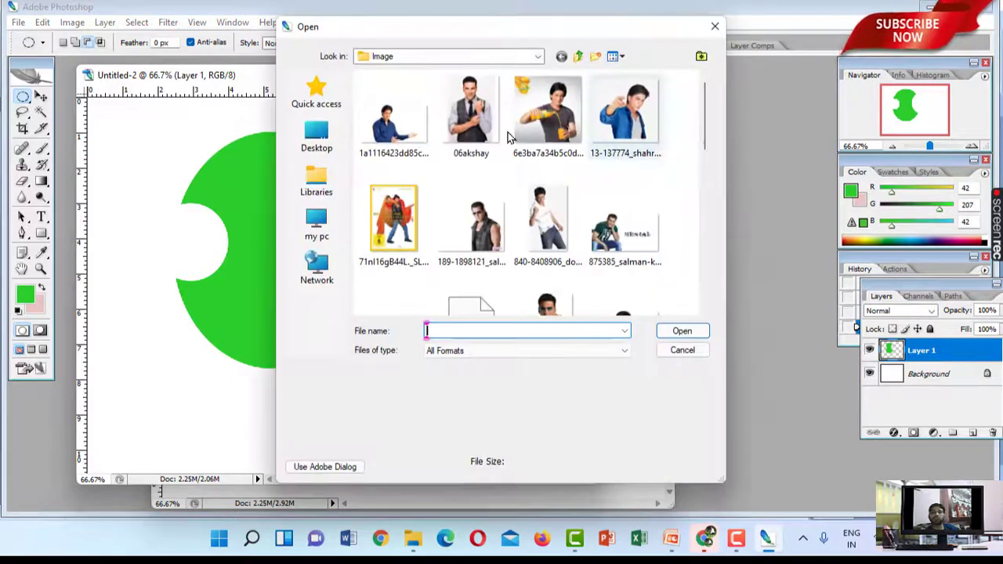
pyautogui.scroll(-3, 709, 316)
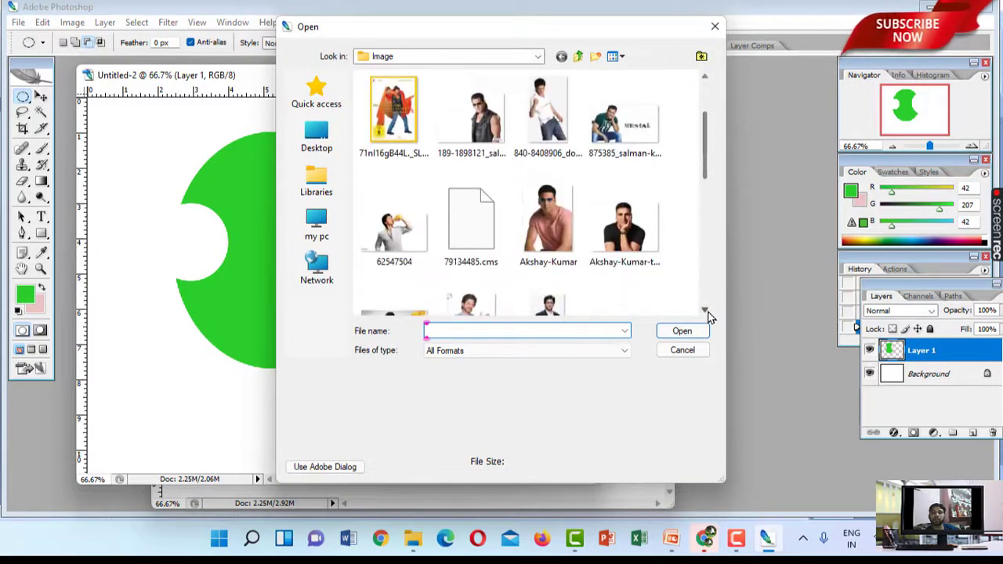
pyautogui.scroll(-2, 710, 316)
pyautogui.rightClick(709, 316)
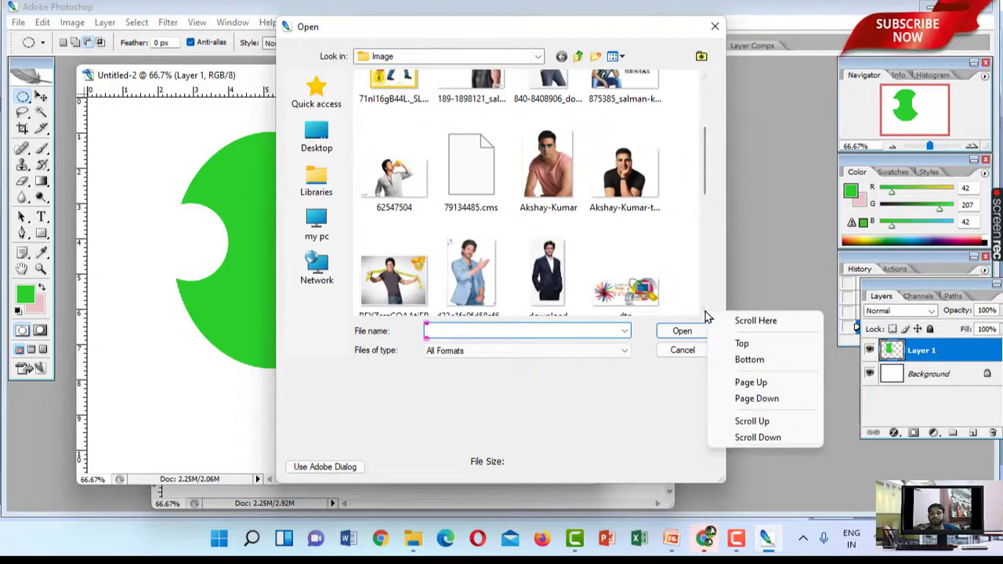
pyautogui.click(709, 314)
pyautogui.scroll(-3, 710, 316)
pyautogui.scroll(-2, 709, 316)
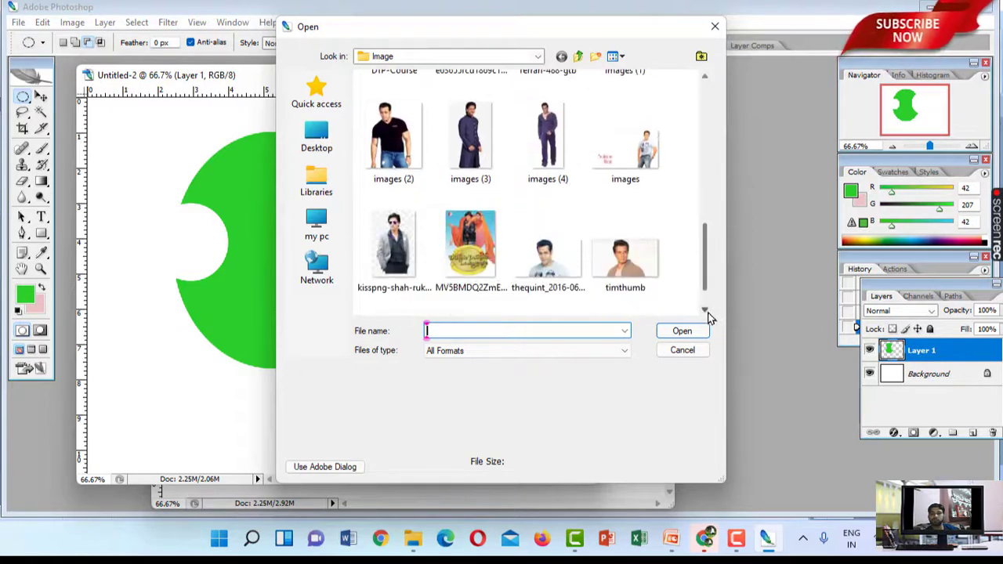
pyautogui.scroll(1, 705, 310)
pyautogui.scroll(3, 705, 310)
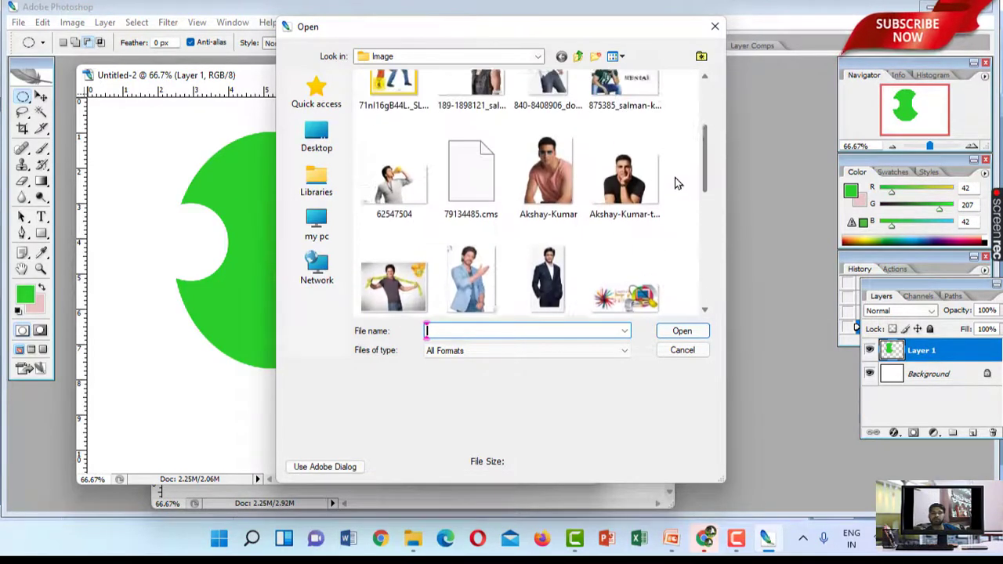
pyautogui.scroll(3, 690, 235)
pyautogui.scroll(2, 662, 131)
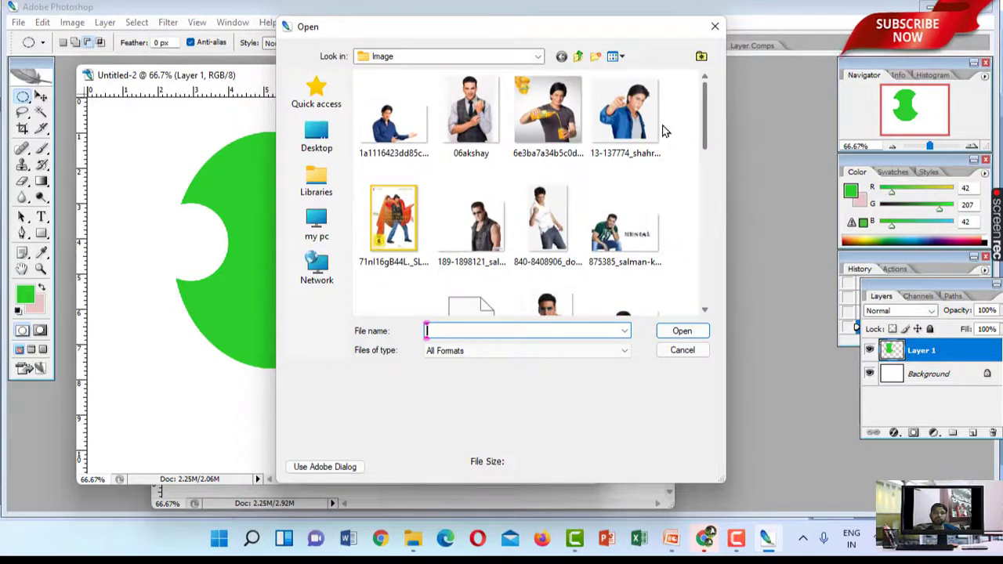
pyautogui.doubleClick(624, 227)
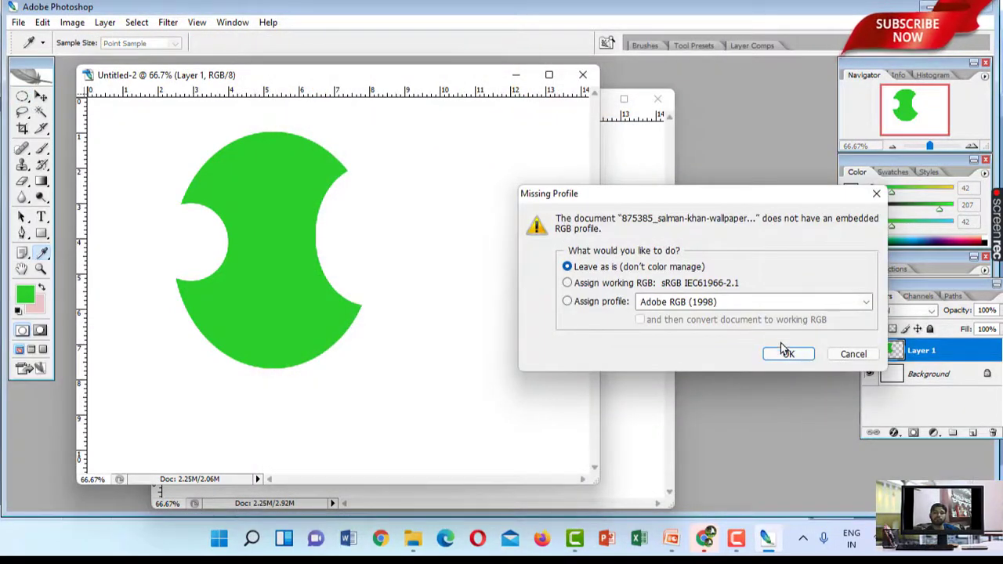
pyautogui.click(786, 353)
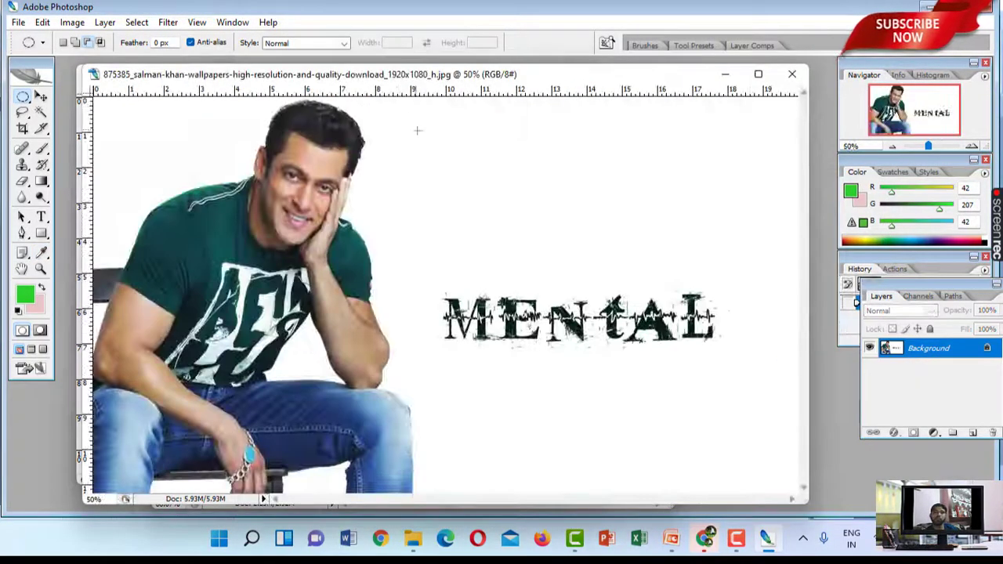
# Step: Draw a rectangular marquee framing the man's head and shoulders in the wallpaper photo
pyautogui.moveTo(395, 79); pyautogui.dragTo(652, 129)
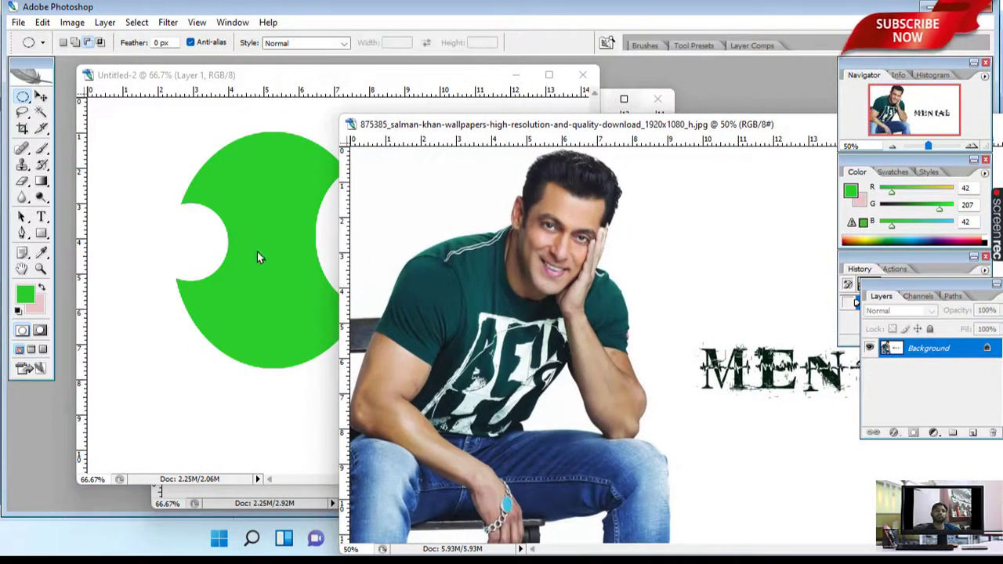
pyautogui.click(23, 98)
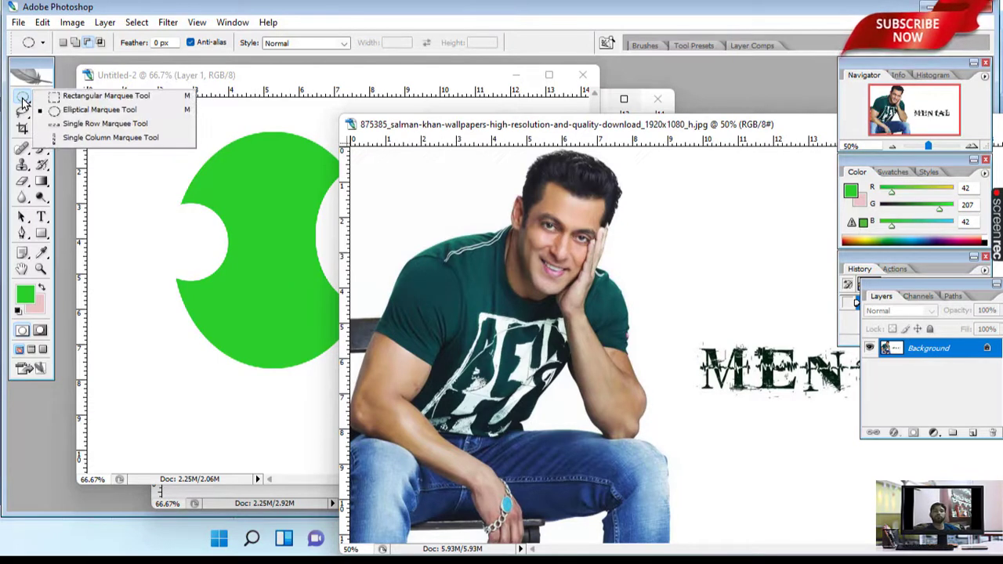
pyautogui.click(85, 96)
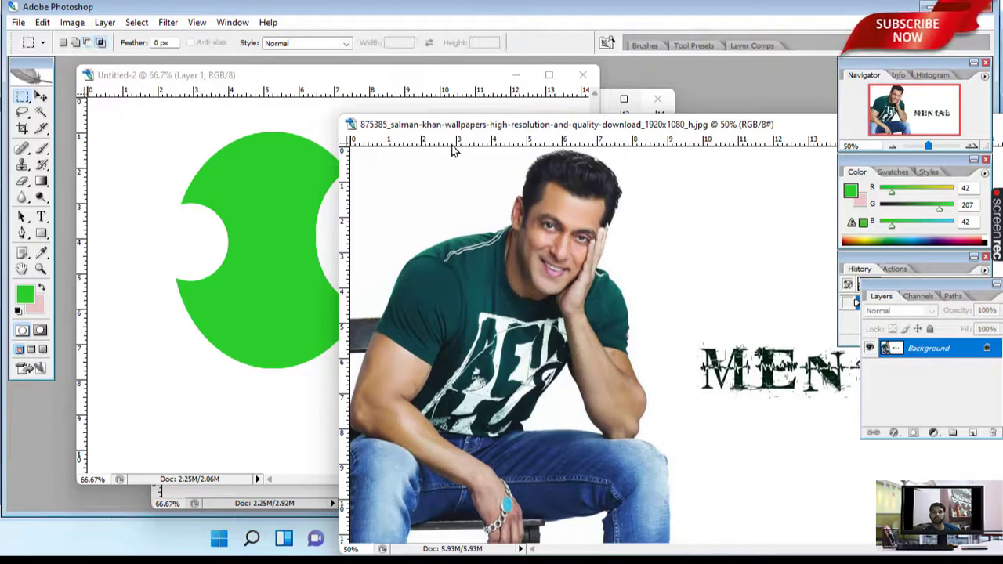
pyautogui.moveTo(620, 190); pyautogui.dragTo(667, 296)
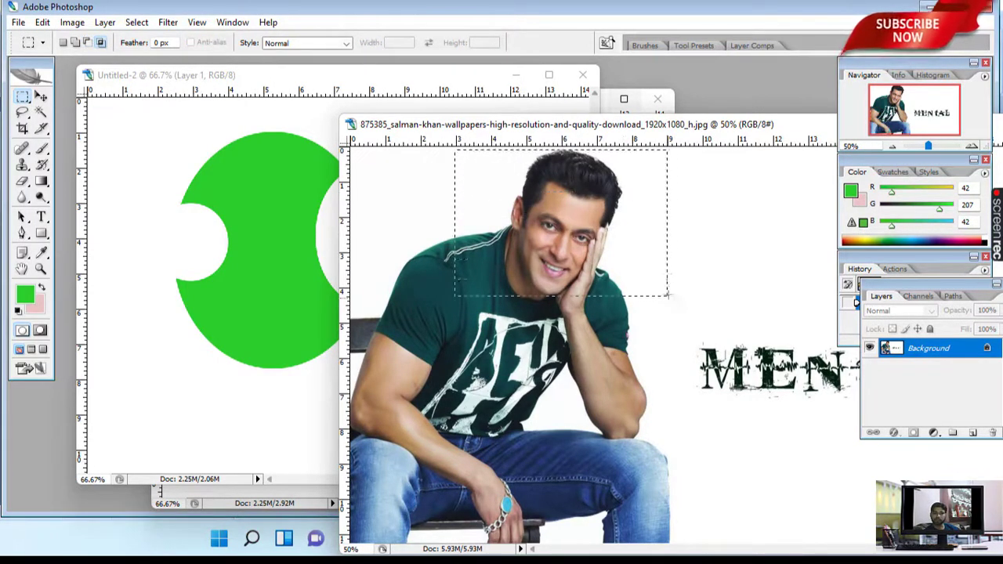
pyautogui.moveTo(643, 329); pyautogui.dragTo(642, 335)
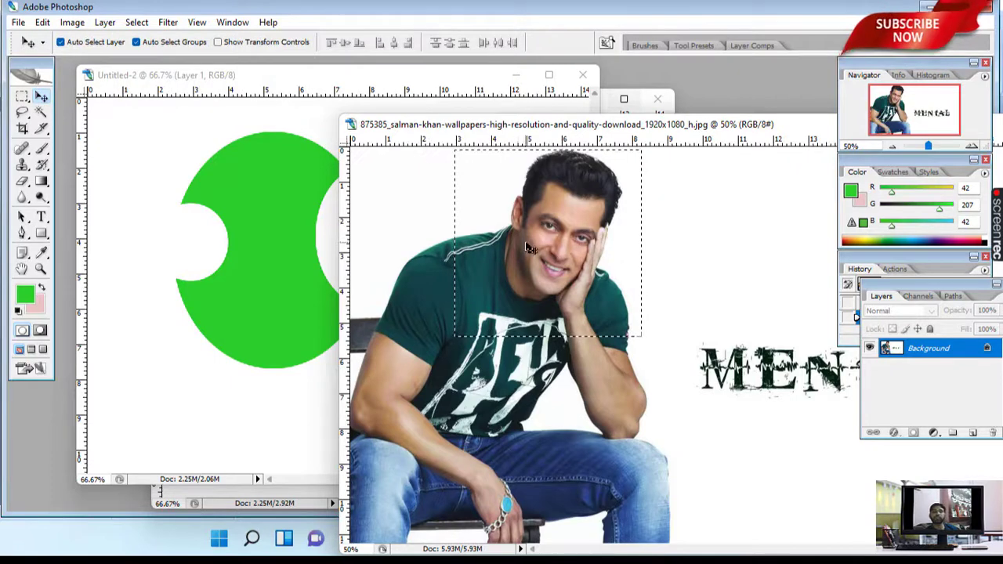
# Step: Drag the head-and-shoulders selection into Untitled-2 twice, then deselect the photo
pyautogui.moveTo(434, 227)
pyautogui.mouseDown()
pyautogui.moveTo(288, 247)
pyautogui.moveTo(288, 291)
pyautogui.moveTo(347, 300)
pyautogui.mouseUp()
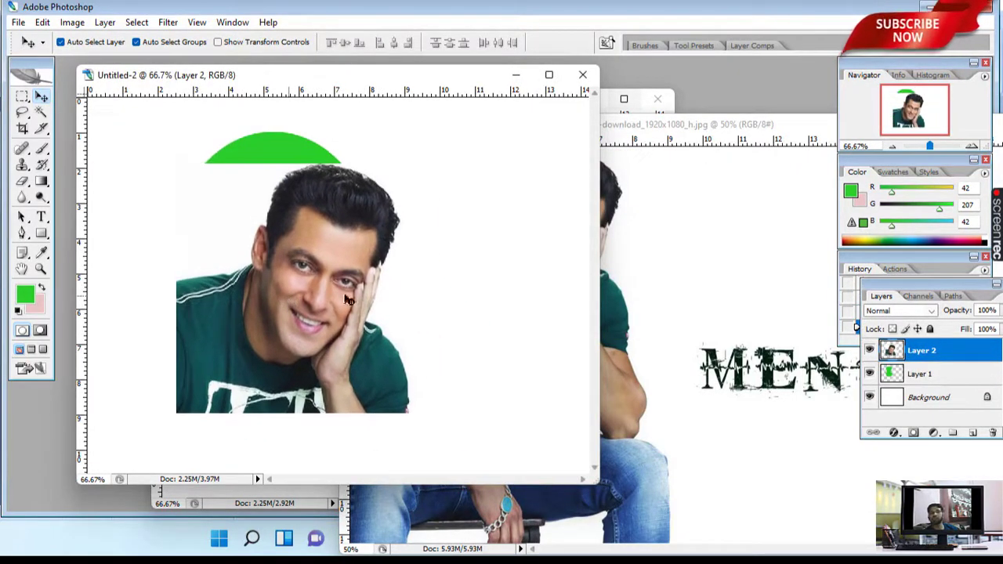
pyautogui.click(678, 287)
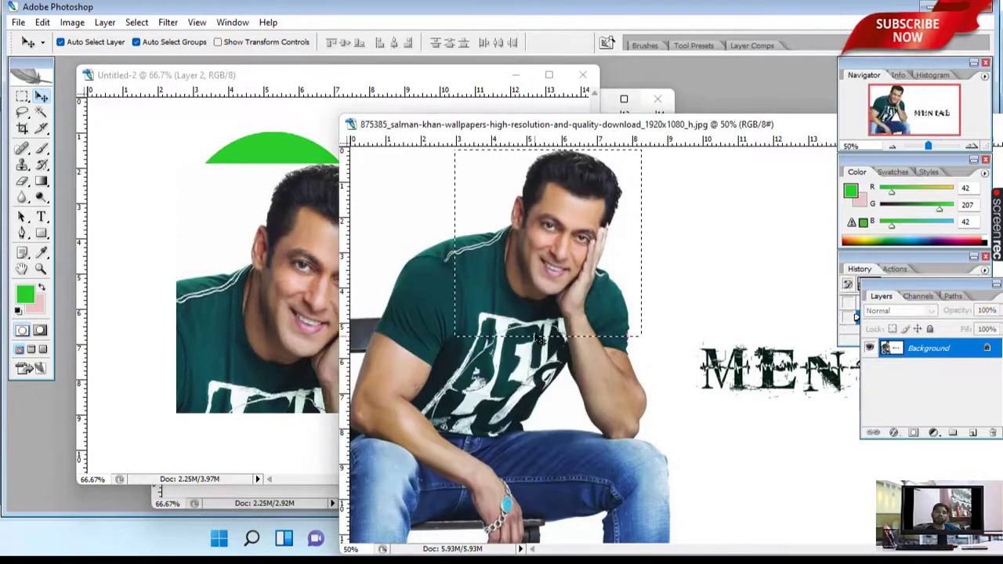
pyautogui.moveTo(479, 291)
pyautogui.mouseDown()
pyautogui.moveTo(304, 271)
pyautogui.moveTo(371, 362)
pyautogui.mouseUp()
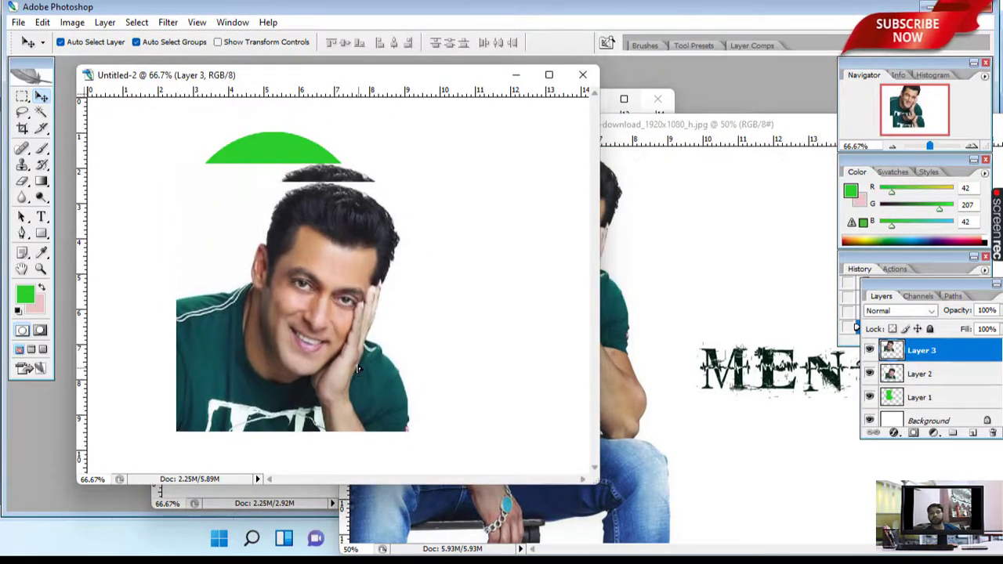
pyautogui.click(746, 305)
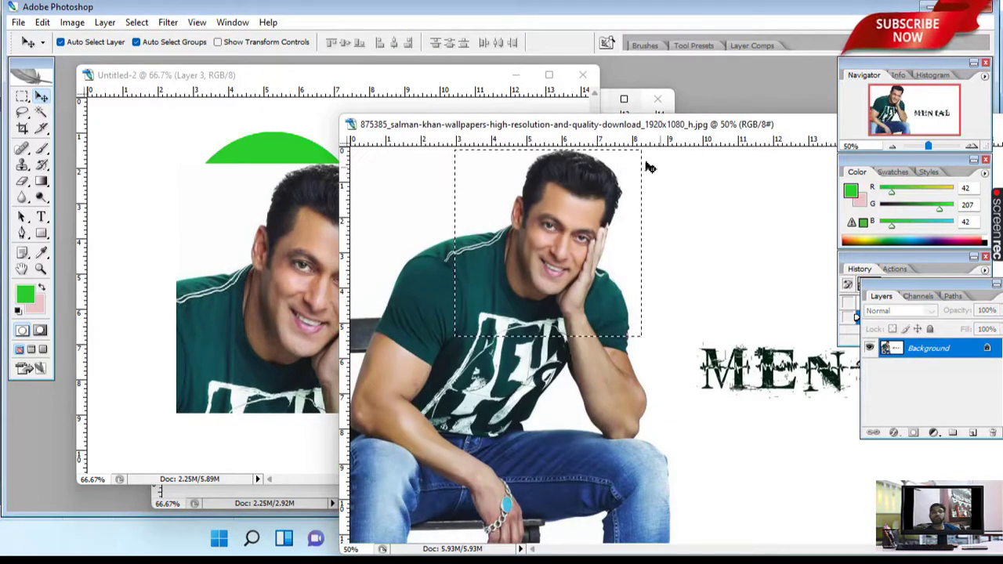
pyautogui.moveTo(586, 127); pyautogui.dragTo(409, 115)
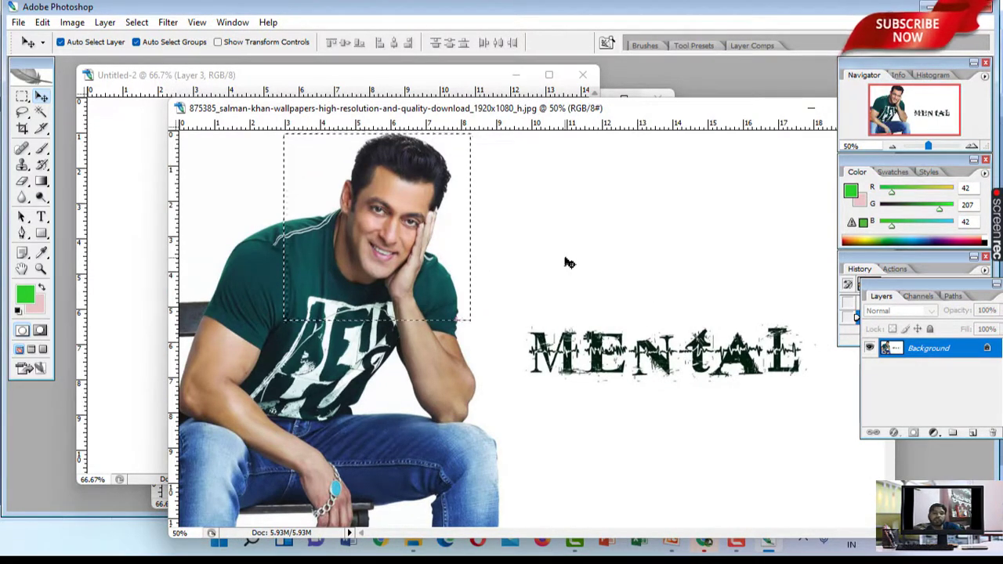
pyautogui.hotkey('ctrl', 'd')
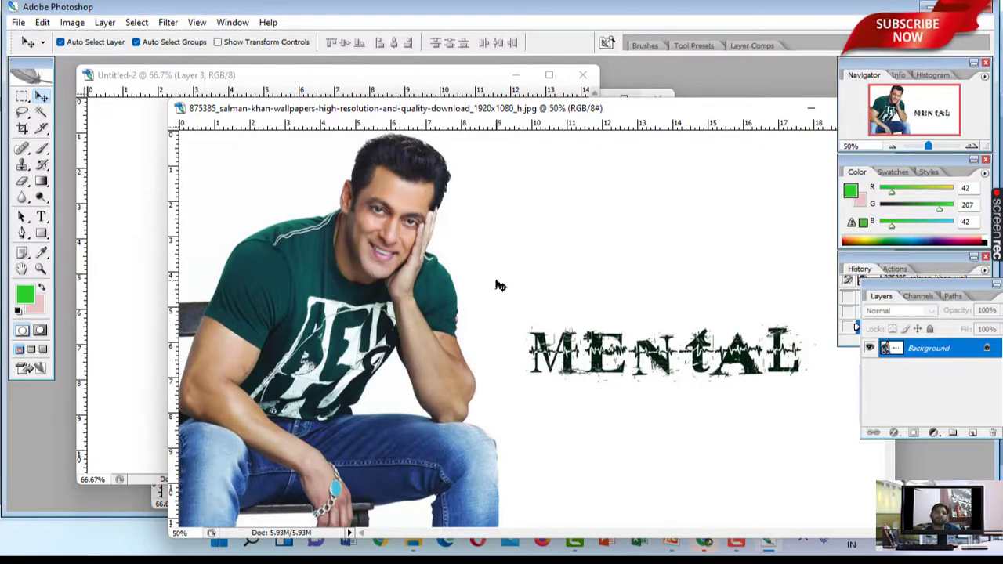
# Step: Select the MENTAL text in the photo and drag it into the bear-face document as Layer 2
pyautogui.click(22, 100)
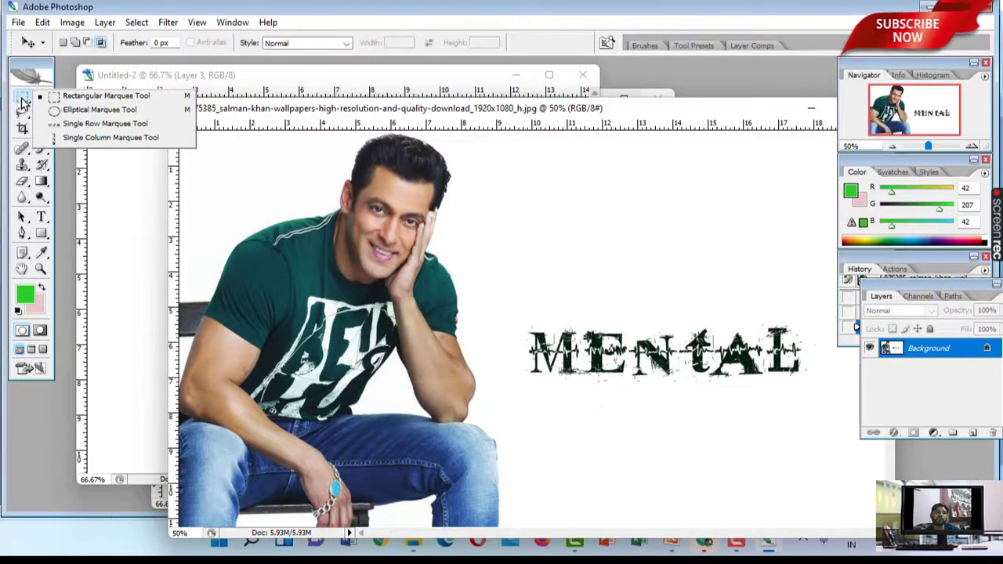
pyautogui.moveTo(493, 304); pyautogui.dragTo(830, 391)
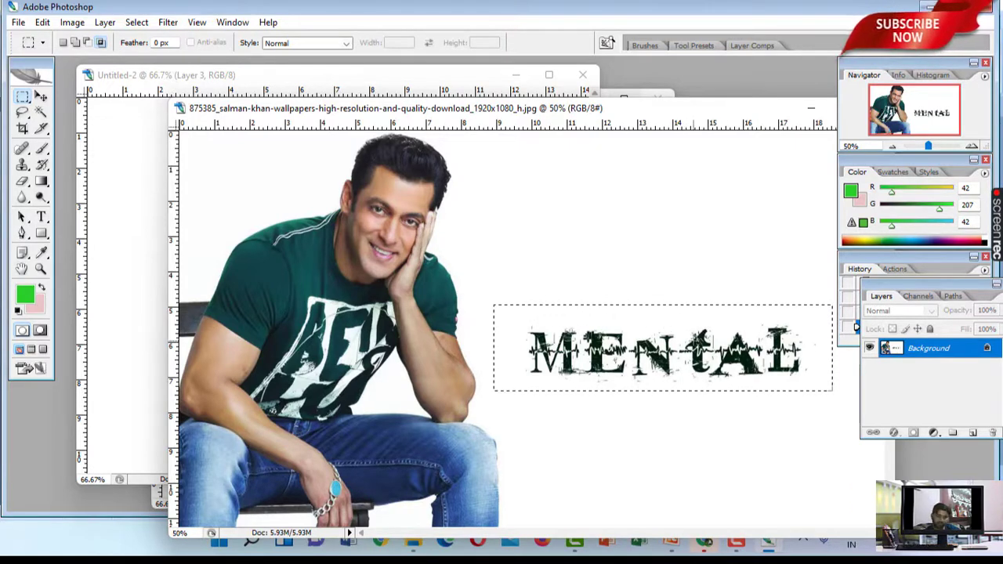
pyautogui.click(40, 95)
pyautogui.moveTo(367, 137); pyautogui.dragTo(533, 138)
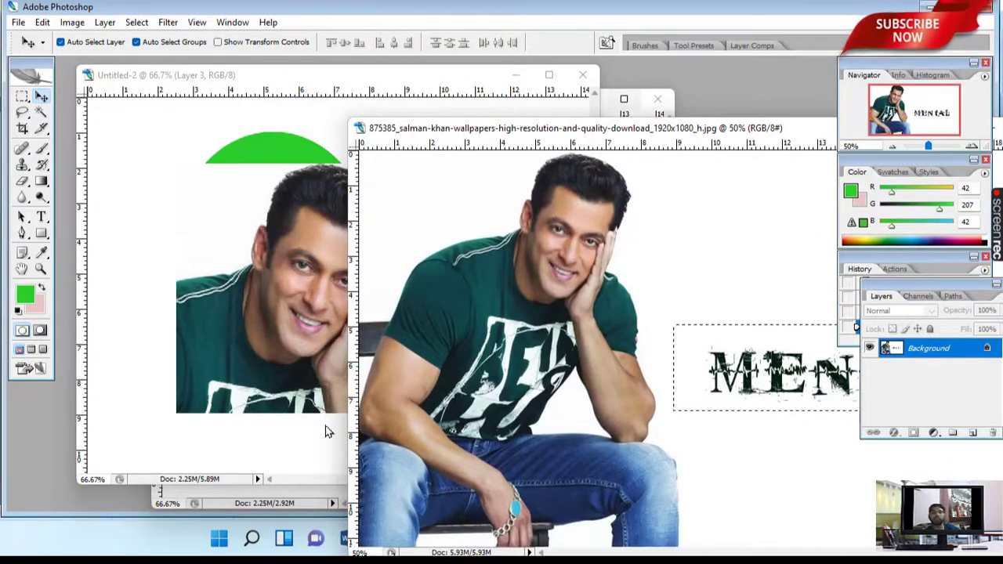
pyautogui.click(254, 503)
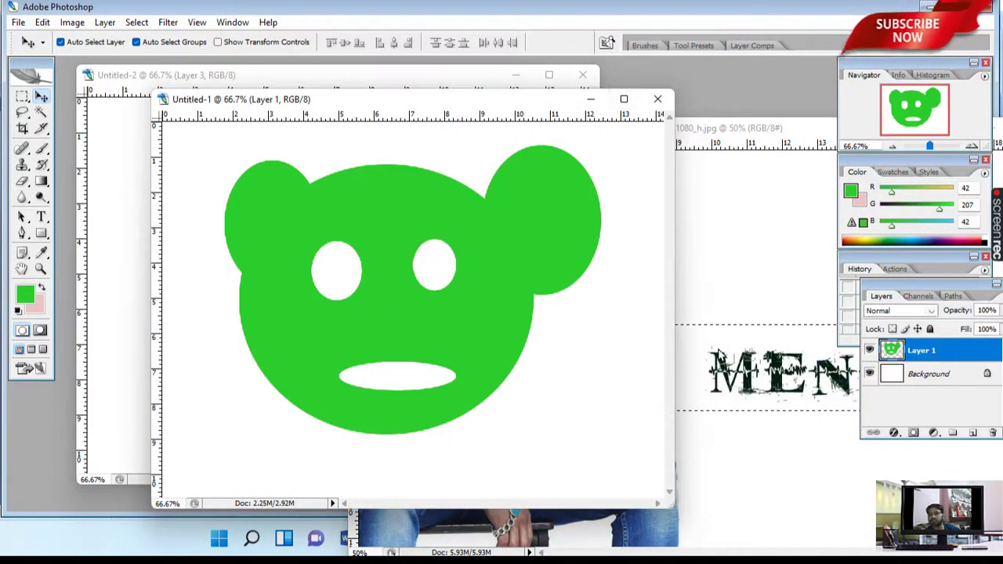
pyautogui.click(758, 249)
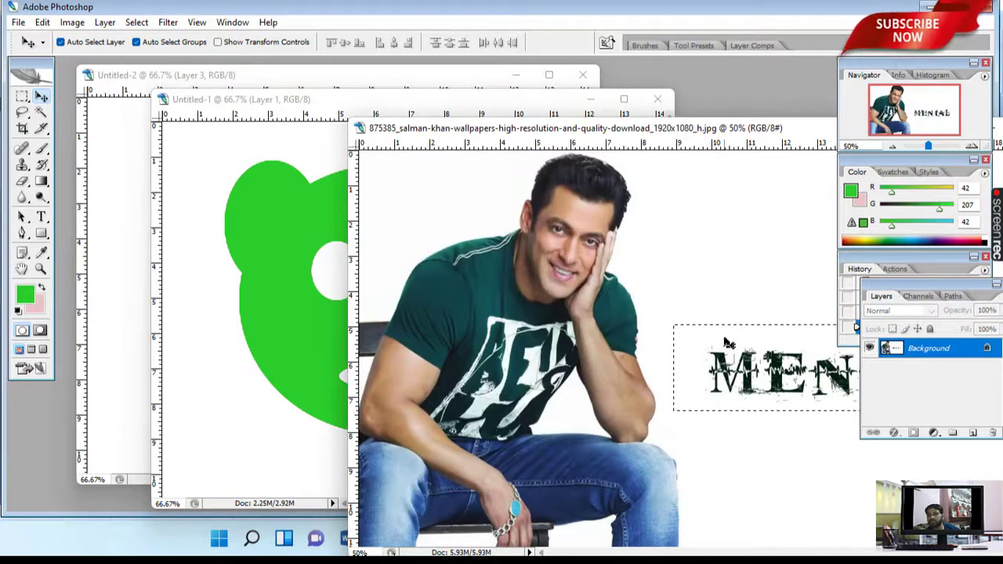
pyautogui.moveTo(696, 368); pyautogui.dragTo(300, 331)
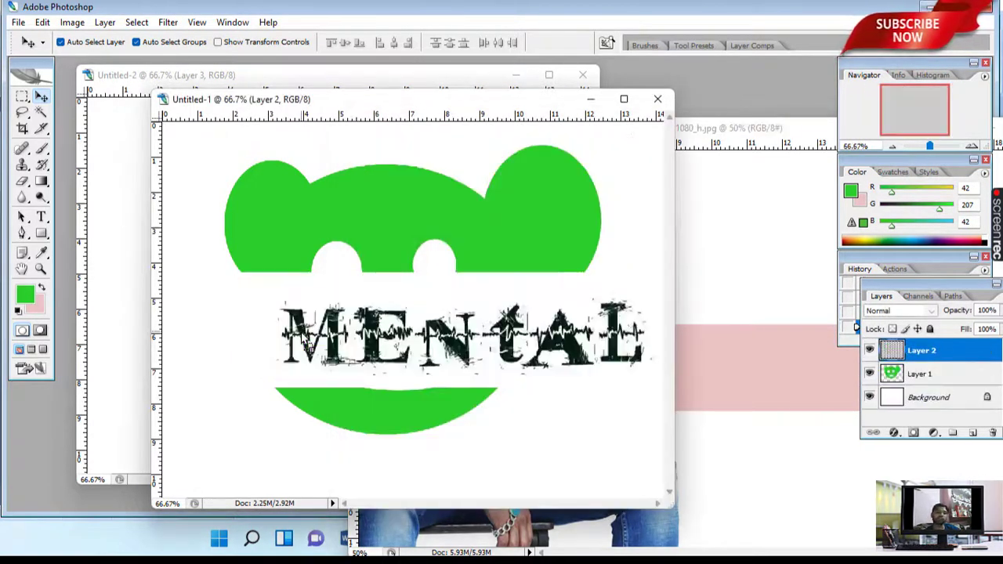
# Step: Position the MENTAL text beneath the green bear face and adjust both layers
pyautogui.moveTo(470, 336); pyautogui.dragTo(423, 444)
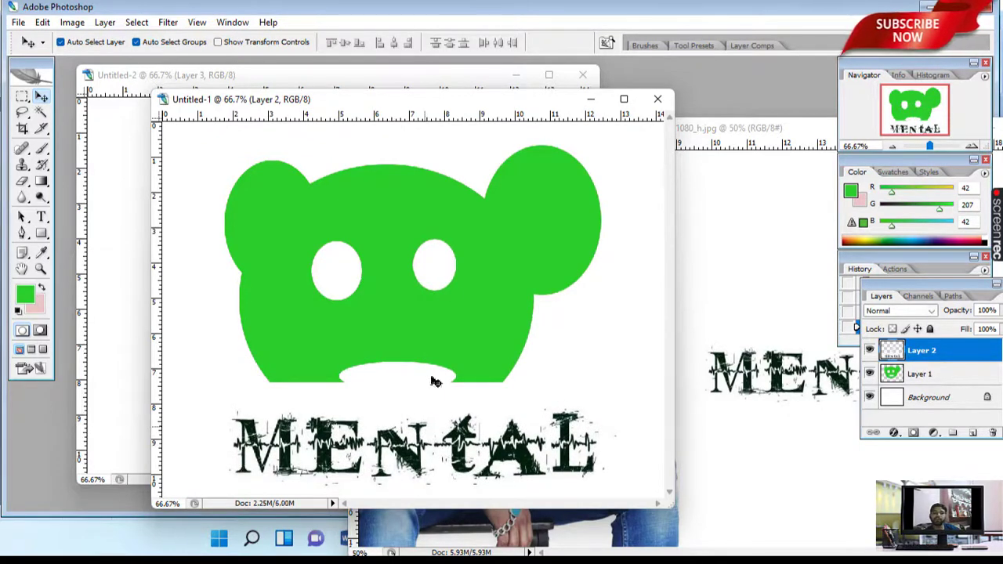
pyautogui.moveTo(453, 286); pyautogui.dragTo(478, 243)
pyautogui.moveTo(438, 453); pyautogui.dragTo(433, 462)
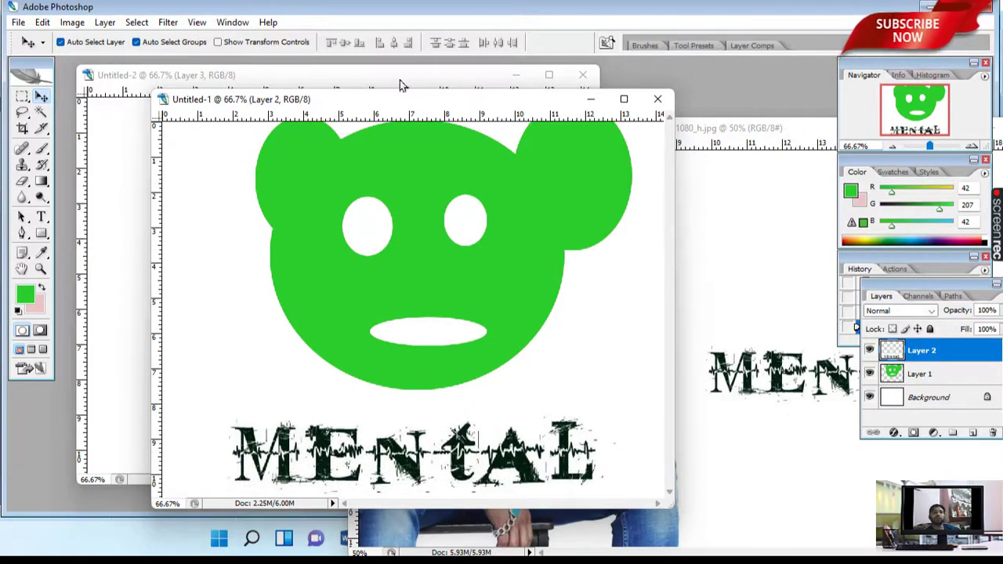
pyautogui.moveTo(340, 105)
pyautogui.mouseDown()
pyautogui.moveTo(242, 90)
pyautogui.moveTo(231, 78)
pyautogui.mouseUp()
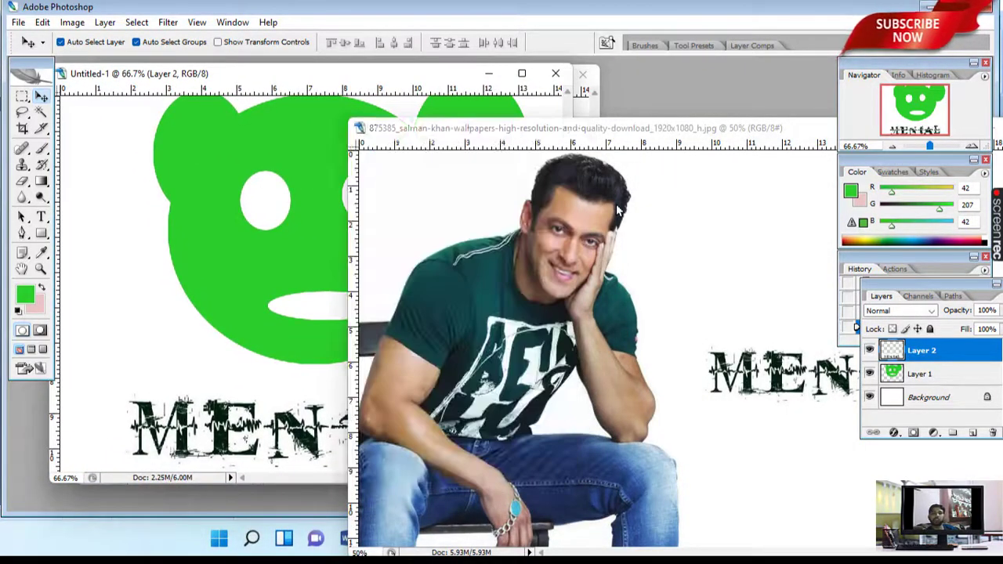
# Step: Clear the MENTAL selection and draw an elliptical selection around the man's head
pyautogui.click(565, 201)
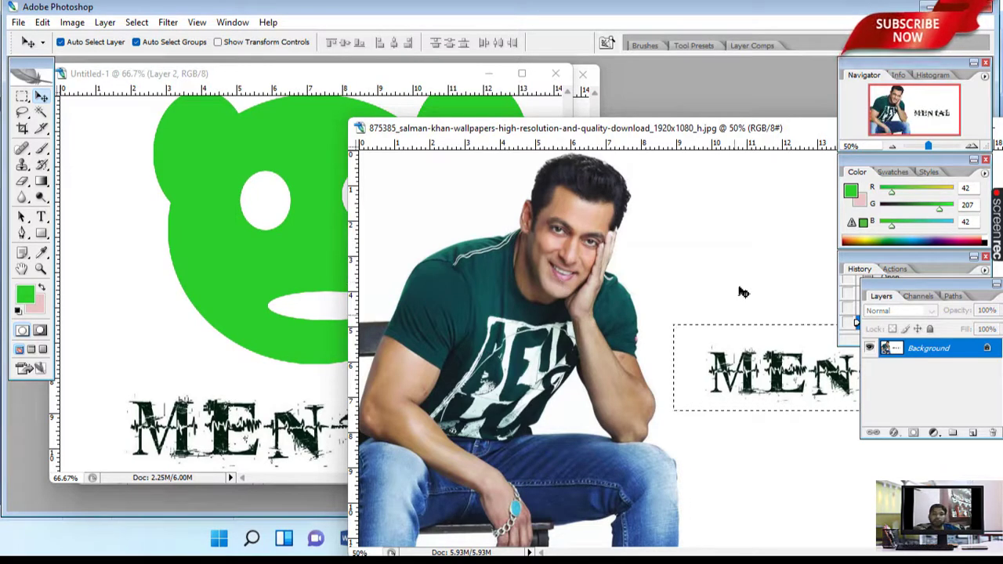
pyautogui.hotkey('ctrl', 'd')
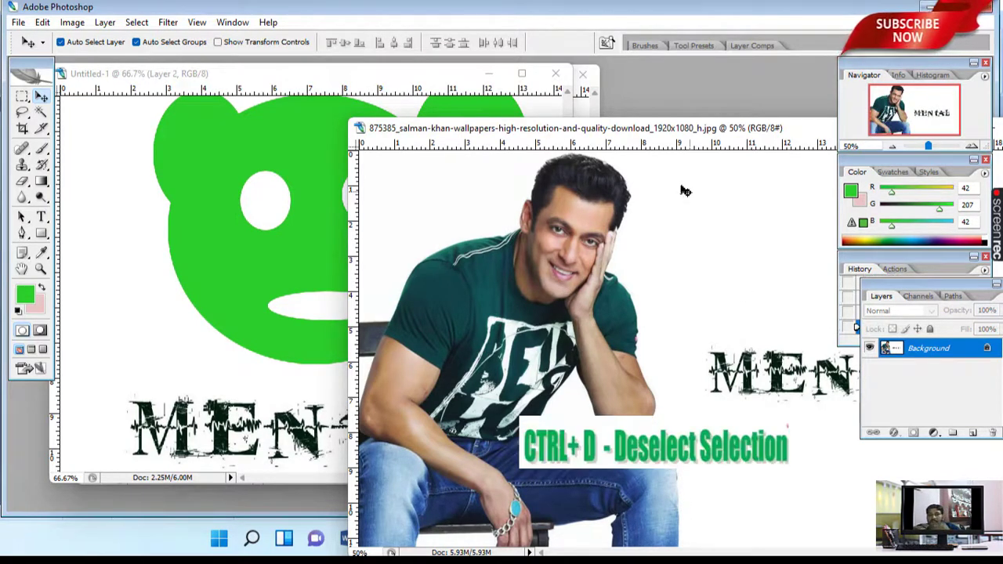
pyautogui.moveTo(551, 129); pyautogui.dragTo(419, 104)
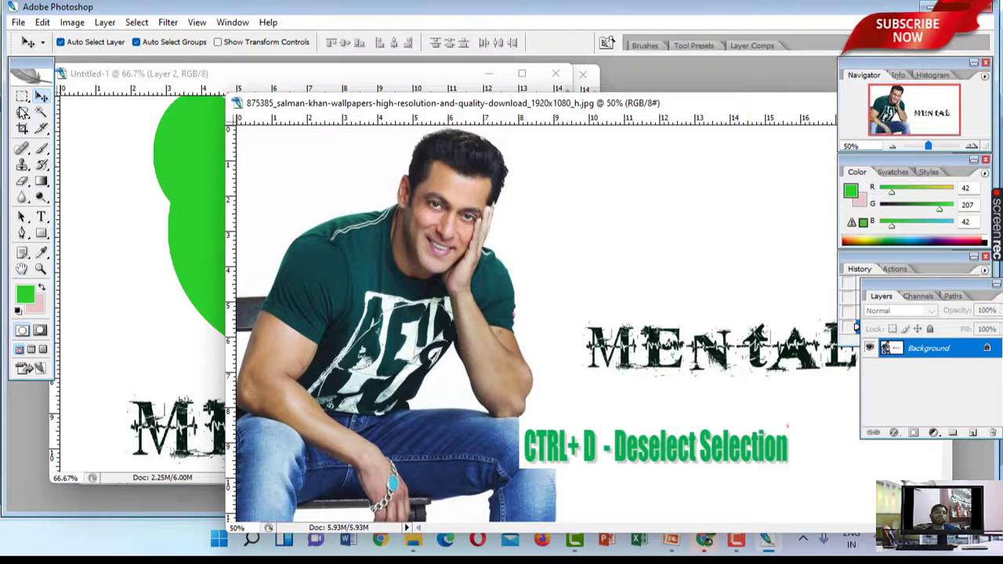
pyautogui.click(22, 97)
pyautogui.click(69, 110)
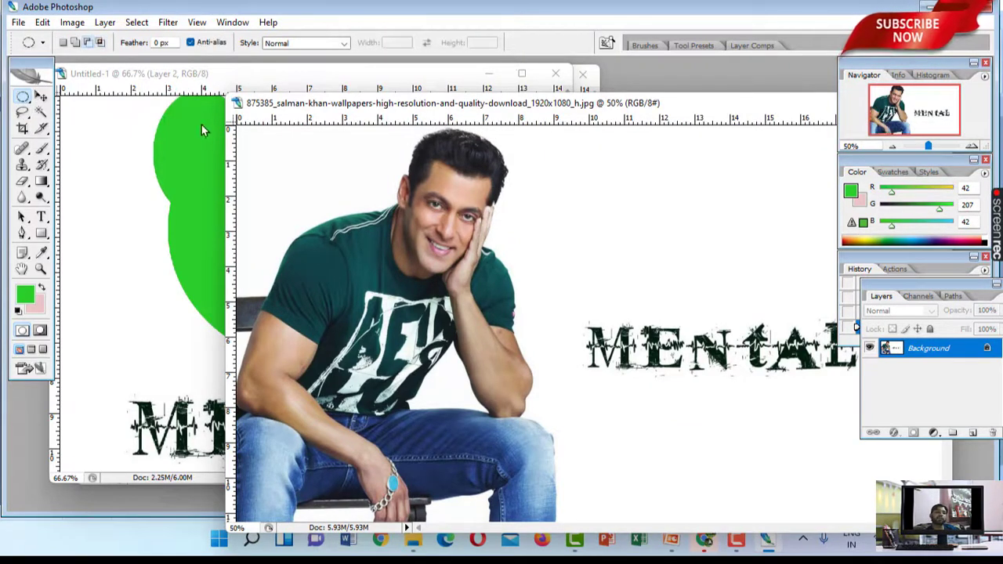
pyautogui.click(29, 96)
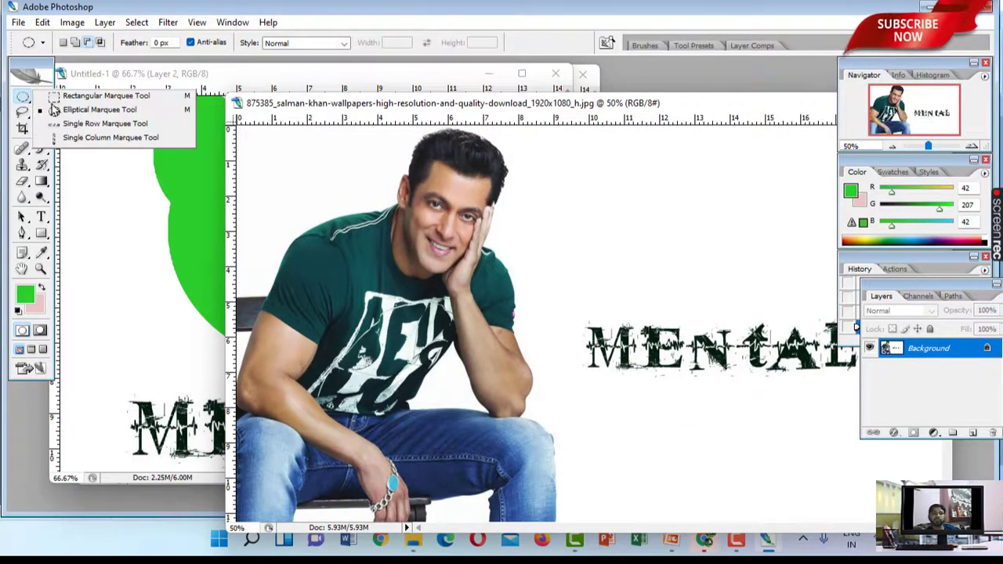
pyautogui.click(101, 115)
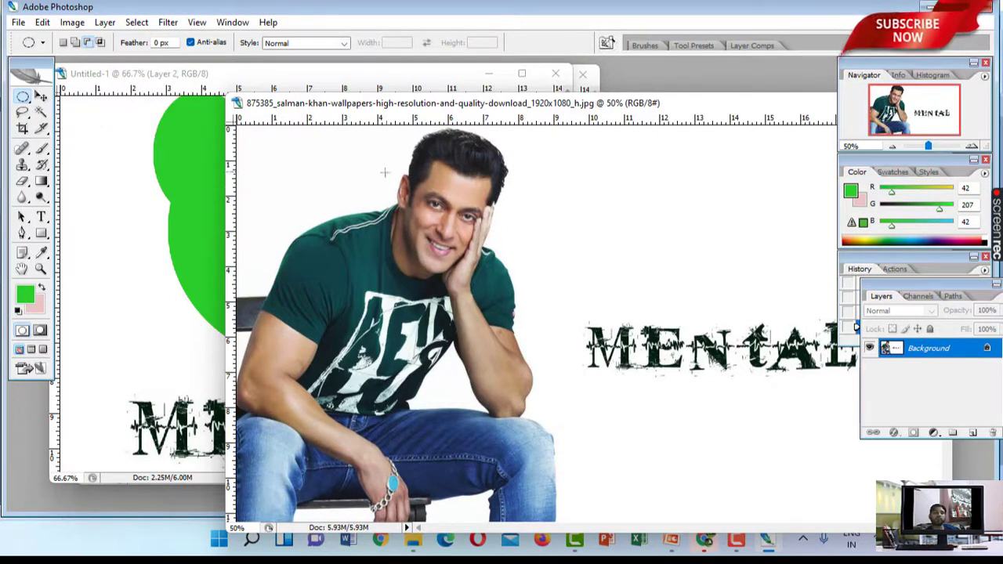
pyautogui.moveTo(380, 130); pyautogui.dragTo(432, 203)
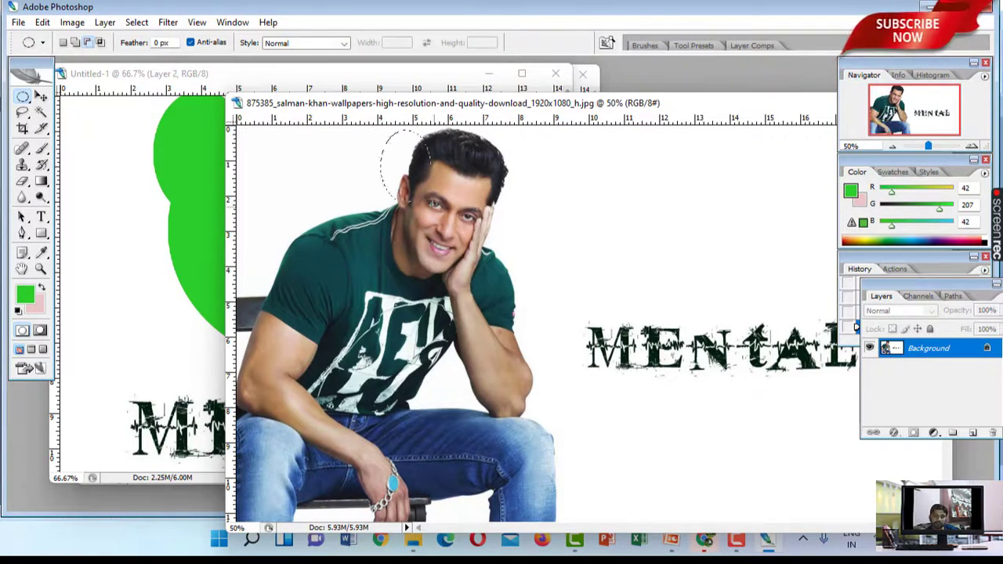
pyautogui.moveTo(474, 268); pyautogui.dragTo(491, 275)
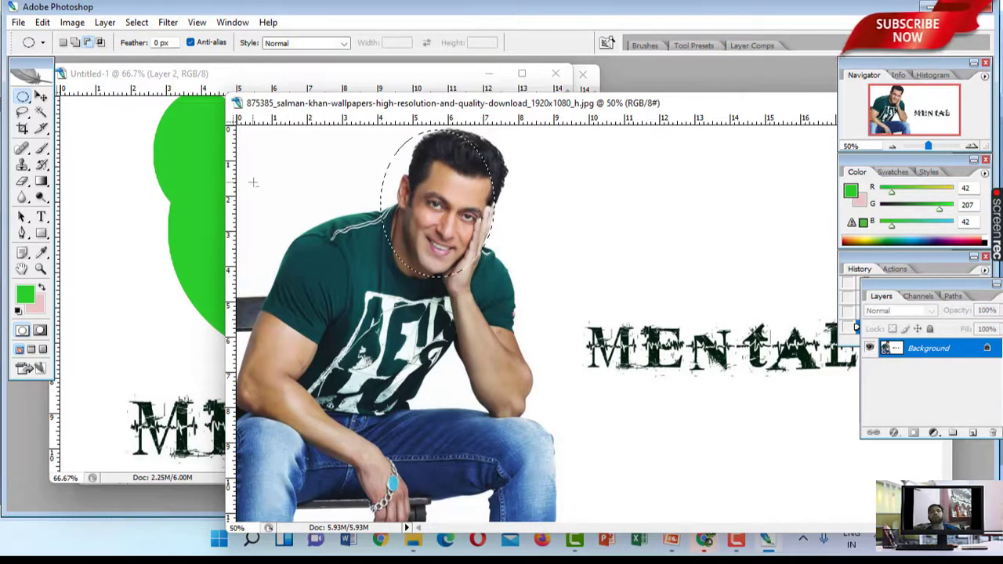
# Step: Nudge the selected face slightly right and back with the Move tool
pyautogui.click(40, 94)
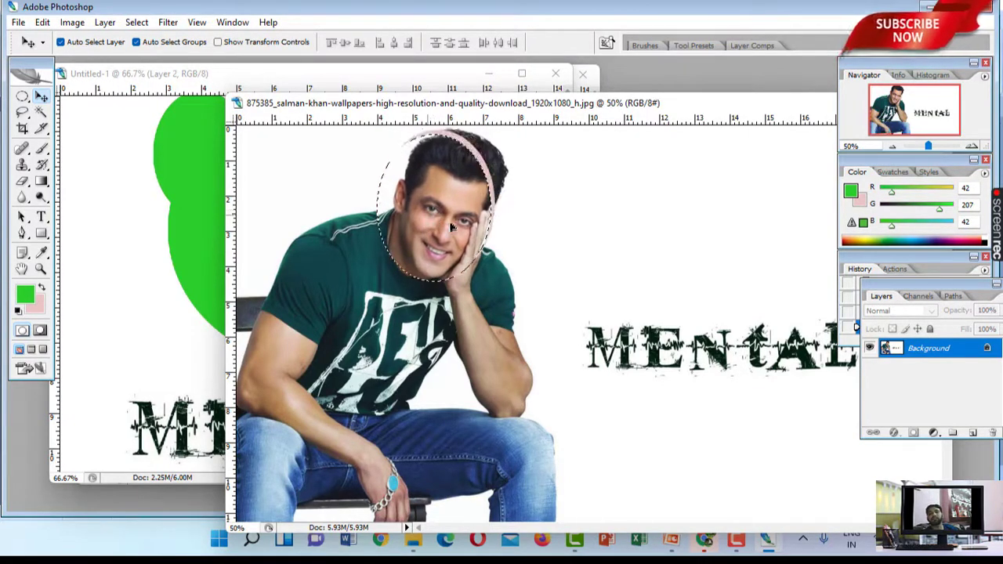
pyautogui.moveTo(439, 213)
pyautogui.mouseDown()
pyautogui.moveTo(540, 223)
pyautogui.moveTo(439, 218)
pyautogui.mouseUp()
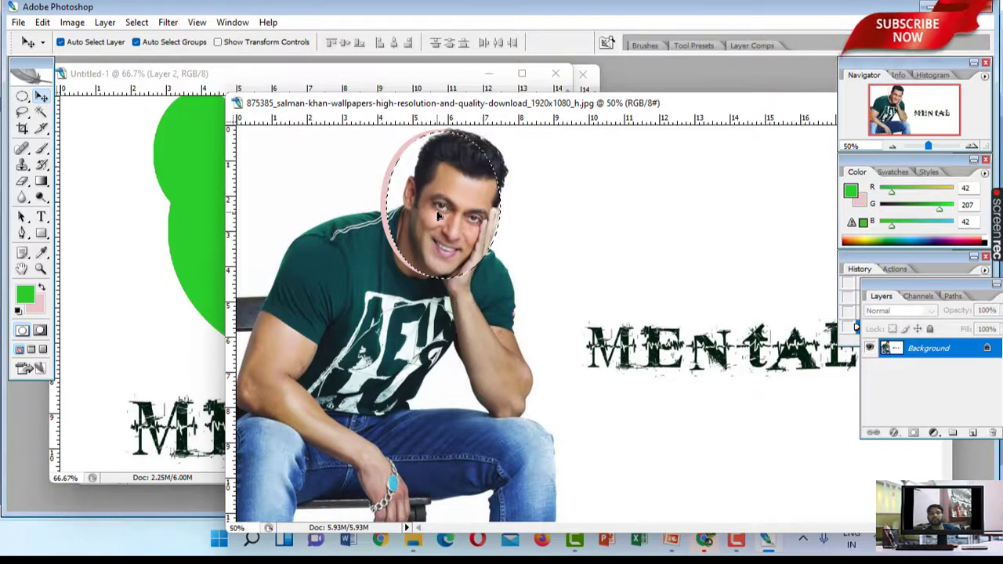
pyautogui.moveTo(438, 216); pyautogui.dragTo(431, 216)
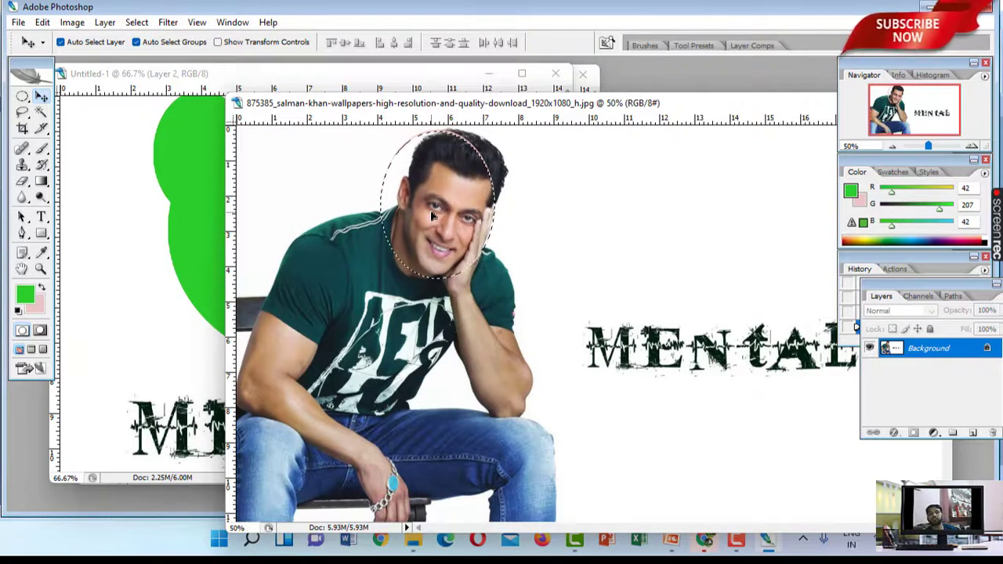
pyautogui.hotkey('ctrl', 'j')
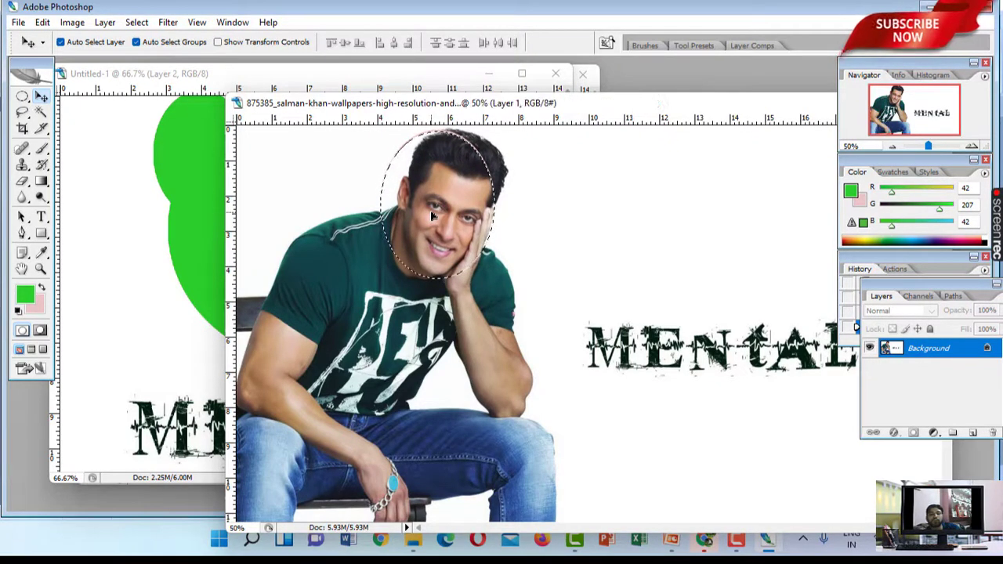
pyautogui.moveTo(432, 217)
pyautogui.mouseDown()
pyautogui.moveTo(584, 232)
pyautogui.moveTo(574, 227)
pyautogui.mouseUp()
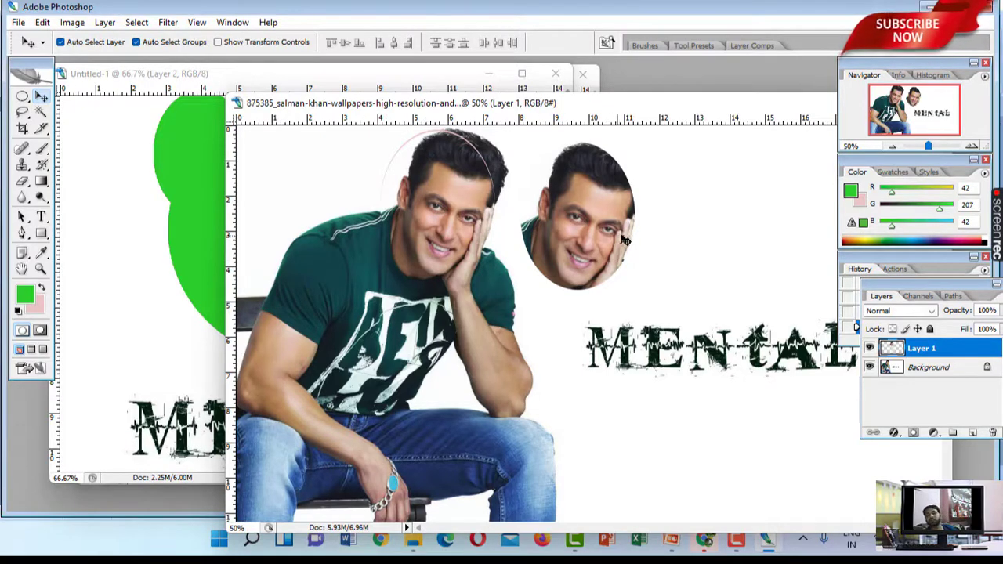
pyautogui.click(22, 95)
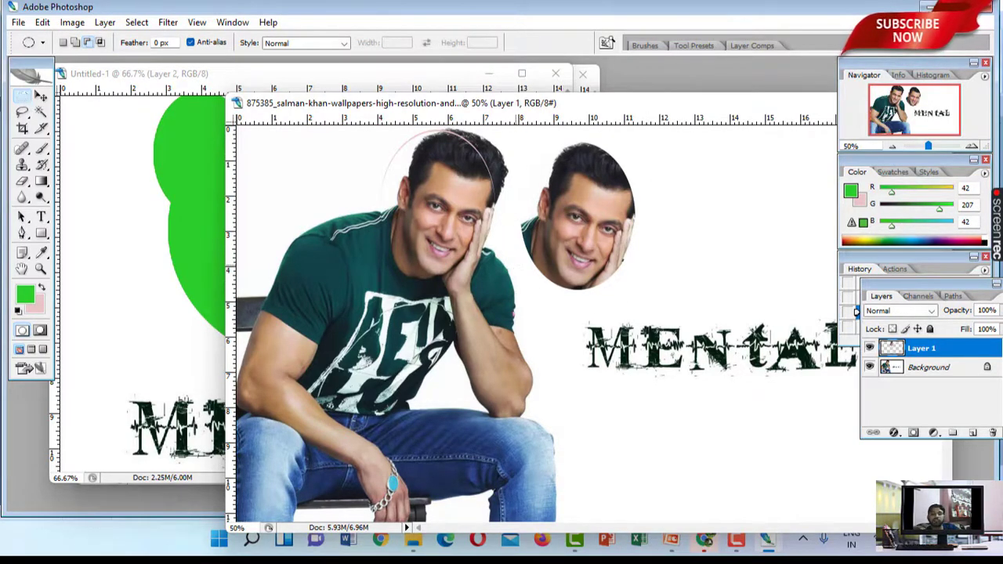
pyautogui.click(856, 311)
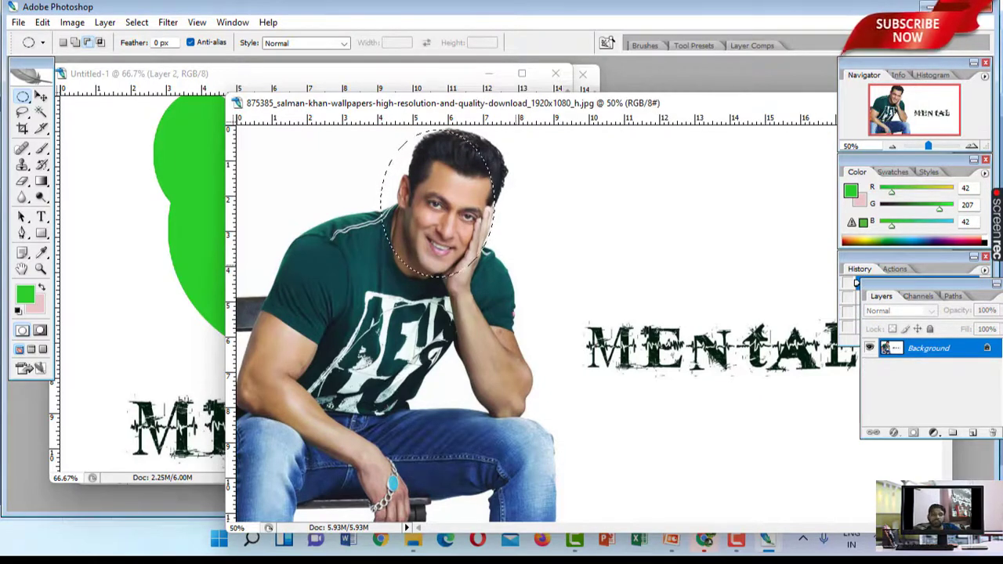
# Step: Step back one history state and redraw a 5 px feathered oval selection around the man's face
pyautogui.click(42, 23)
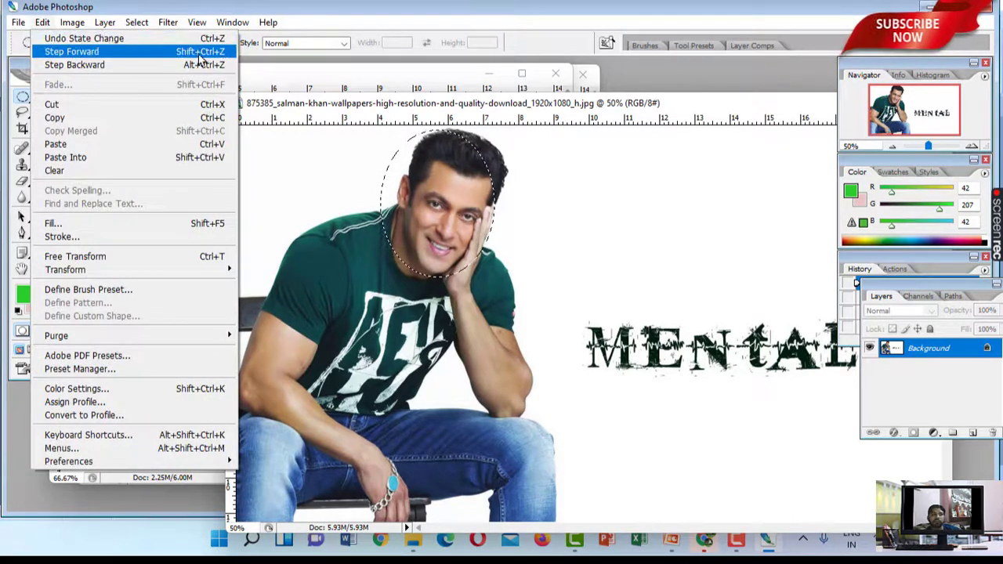
pyautogui.click(359, 108)
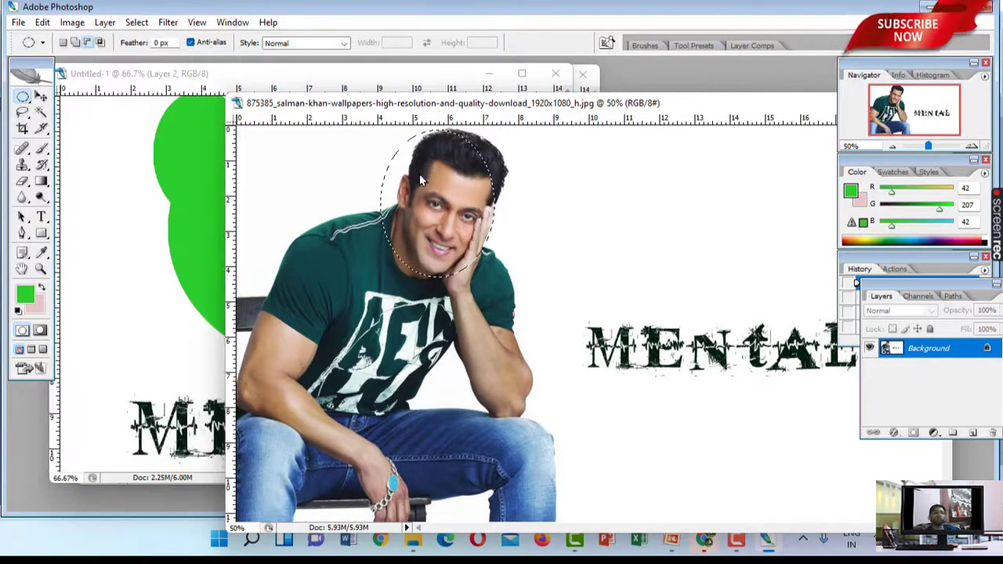
pyautogui.click(29, 101)
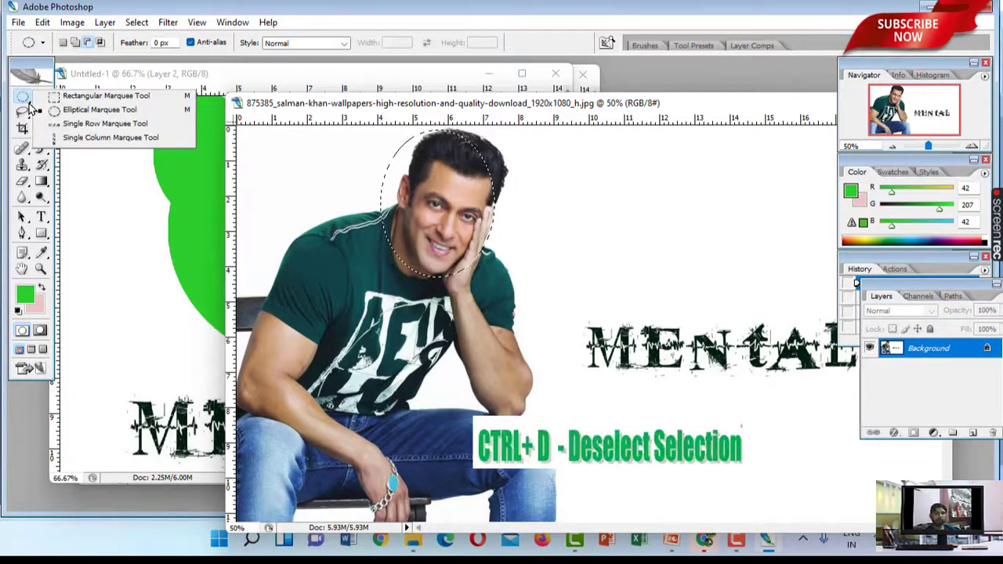
pyautogui.click(118, 109)
pyautogui.write('5')
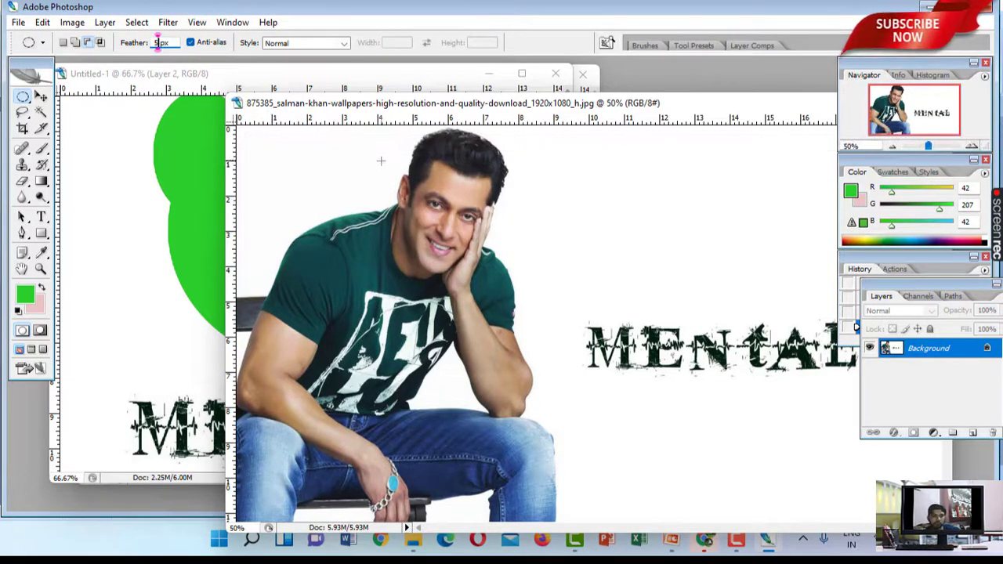
pyautogui.moveTo(392, 179)
pyautogui.mouseDown()
pyautogui.moveTo(489, 274)
pyautogui.moveTo(393, 200)
pyautogui.mouseUp()
pyautogui.click(41, 96)
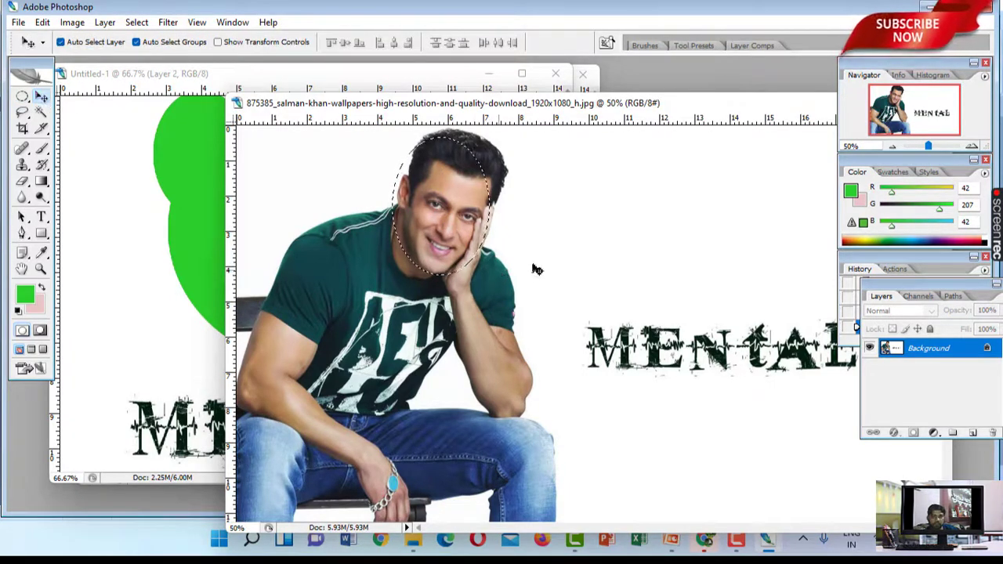
# Step: Copy the feathered oval face to Layer 1 beside the head, then choose Elliptical Marquee and move the window left
pyautogui.hotkey('ctrl', 'j')
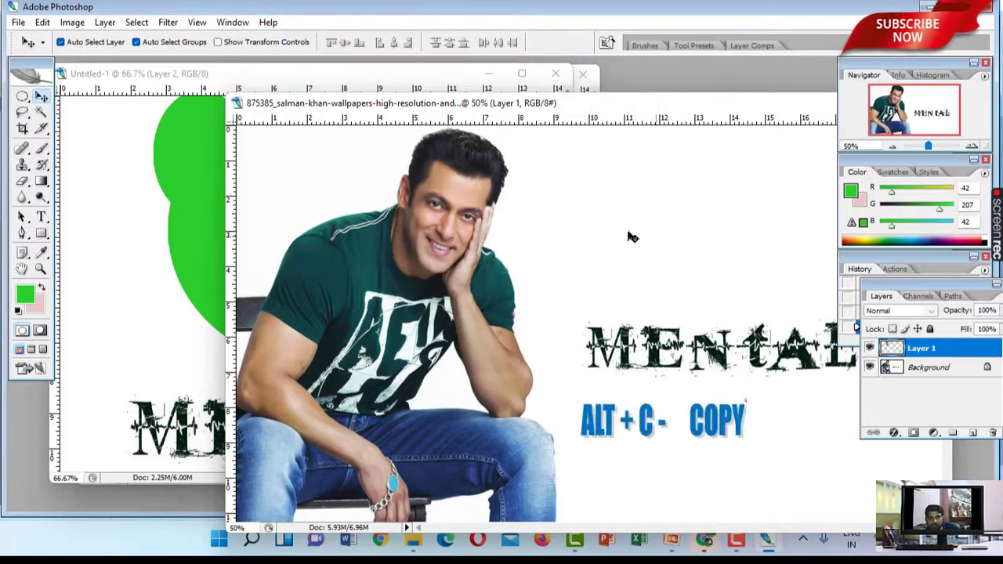
pyautogui.moveTo(443, 214)
pyautogui.mouseDown()
pyautogui.moveTo(592, 234)
pyautogui.moveTo(596, 220)
pyautogui.mouseUp()
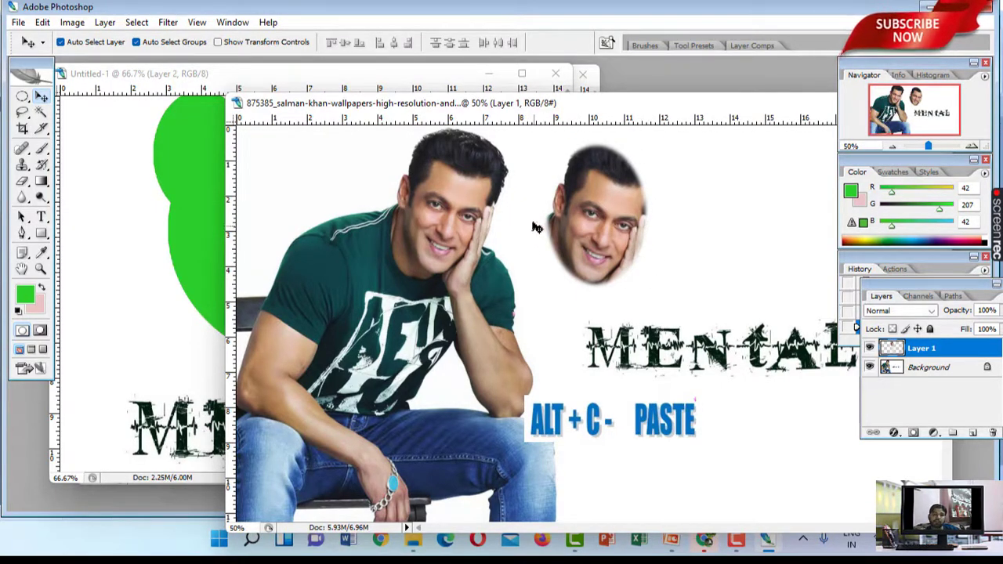
pyautogui.click(22, 95)
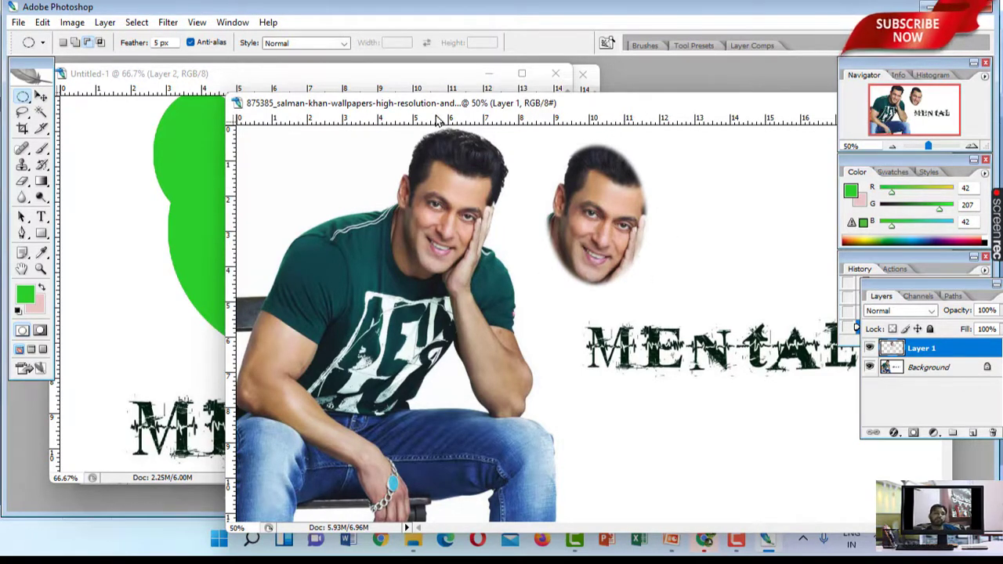
pyautogui.moveTo(527, 108); pyautogui.dragTo(297, 107)
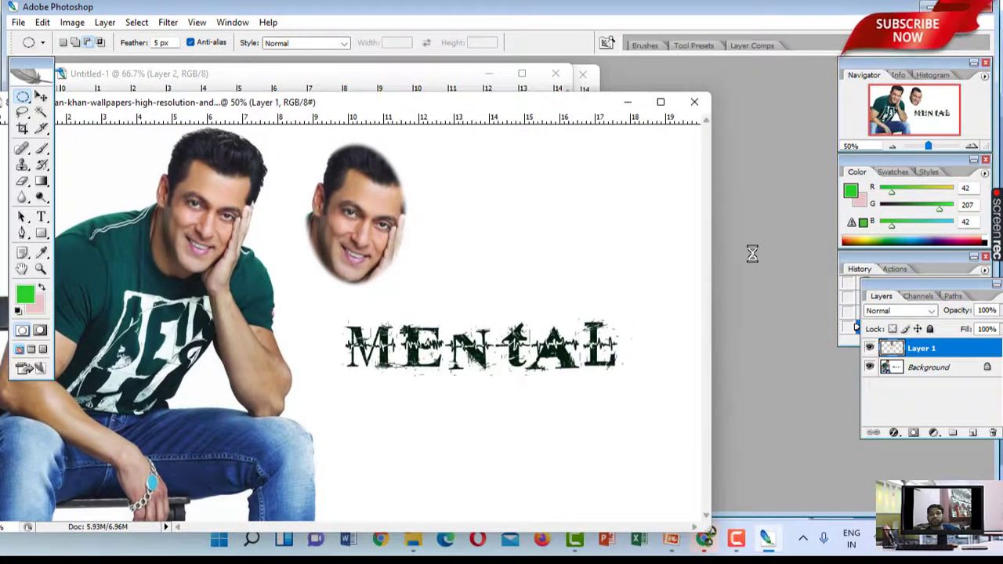
# Step: Try opening an image from the image folder and dismiss the wrong-document error
pyautogui.doubleClick(748, 256)
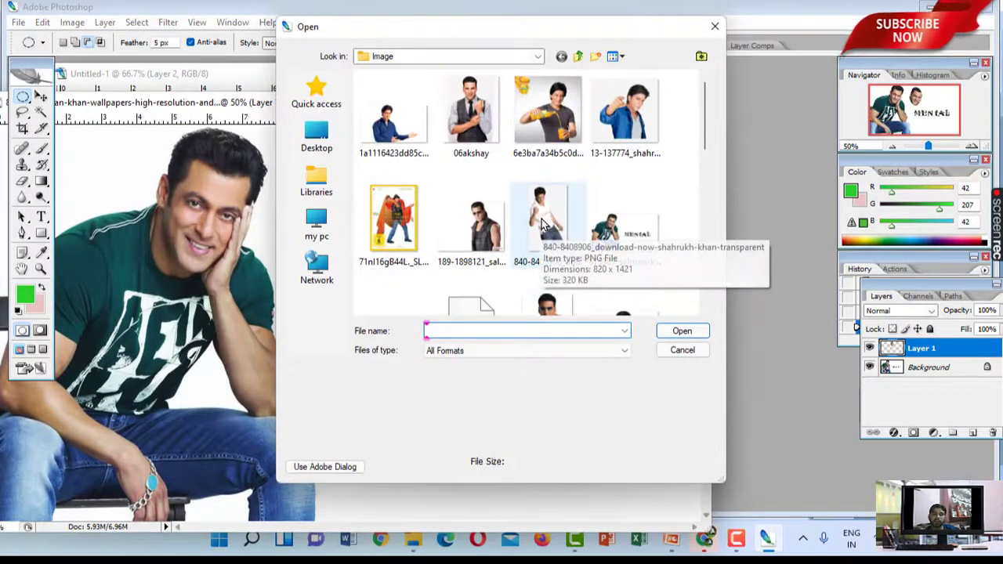
pyautogui.click(691, 351)
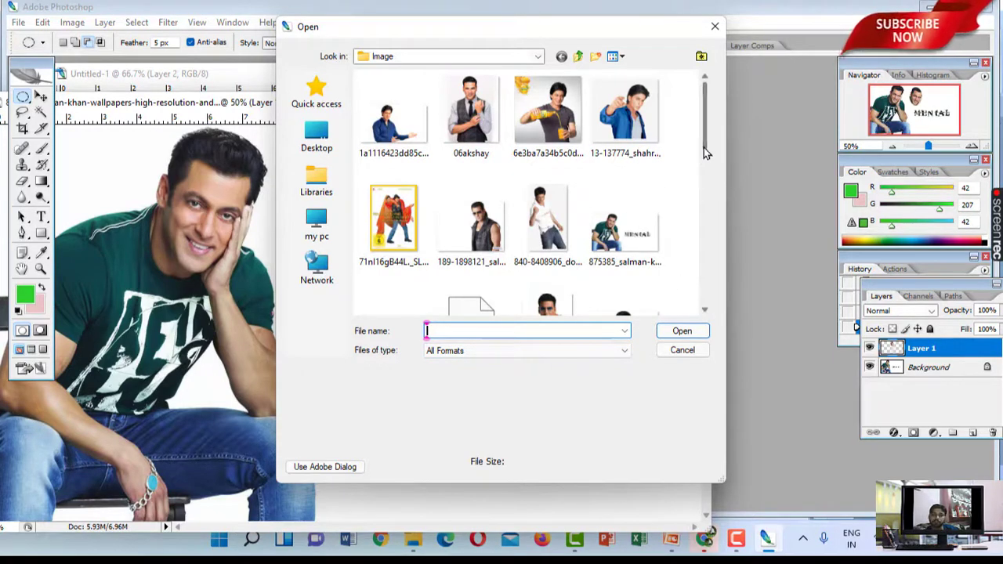
pyautogui.moveTo(704, 152)
pyautogui.mouseDown()
pyautogui.moveTo(699, 288)
pyautogui.moveTo(698, 276)
pyautogui.mouseUp()
pyautogui.doubleClick(382, 199)
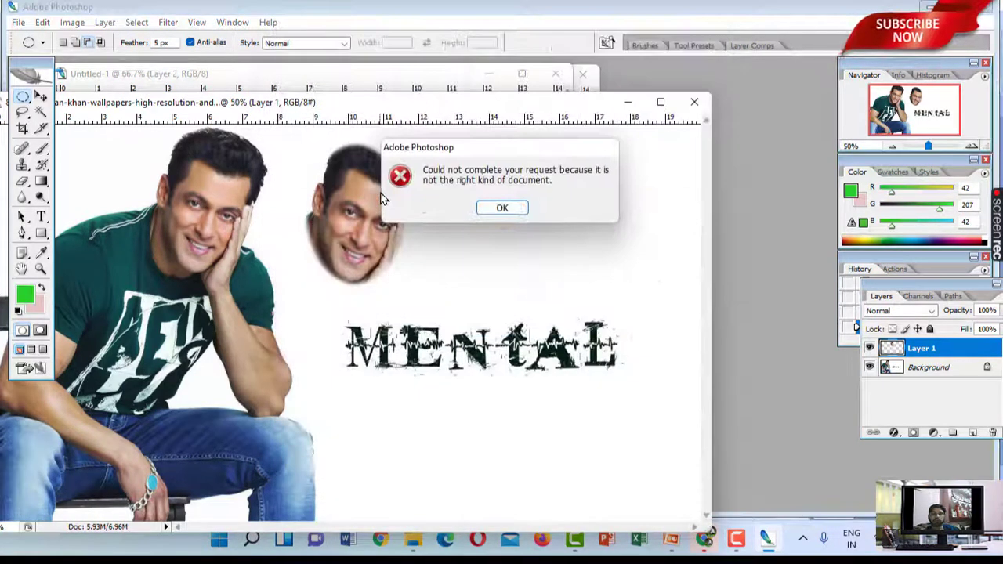
pyautogui.click(482, 208)
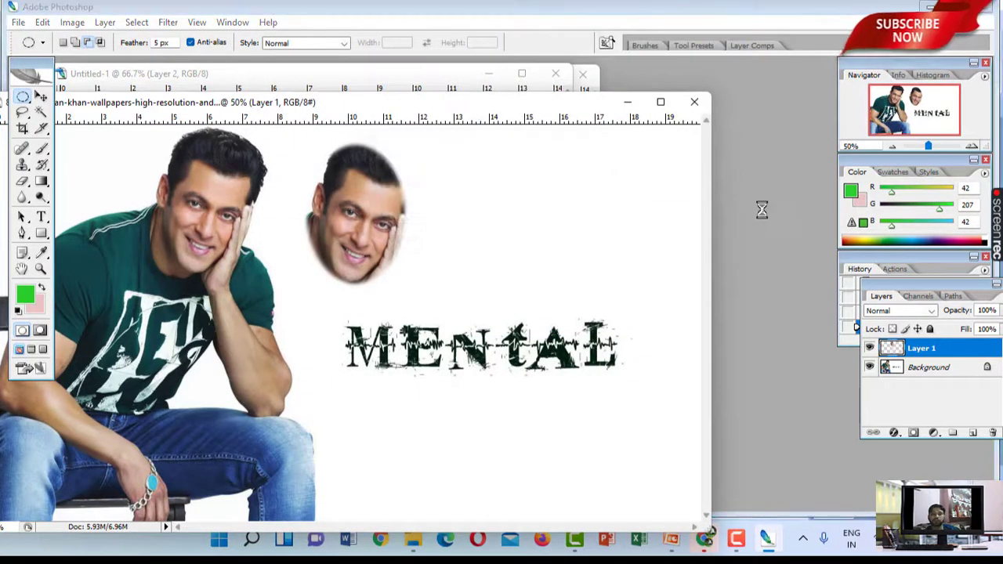
# Step: Open 1a1116423dd85cc8bf2501b76625b0a5.jpg, accept Missing Profile, and bring the wallpaper photo back in front
pyautogui.hotkey('ctrl', 'o')
pyautogui.click(396, 127)
pyautogui.doubleClick(392, 132)
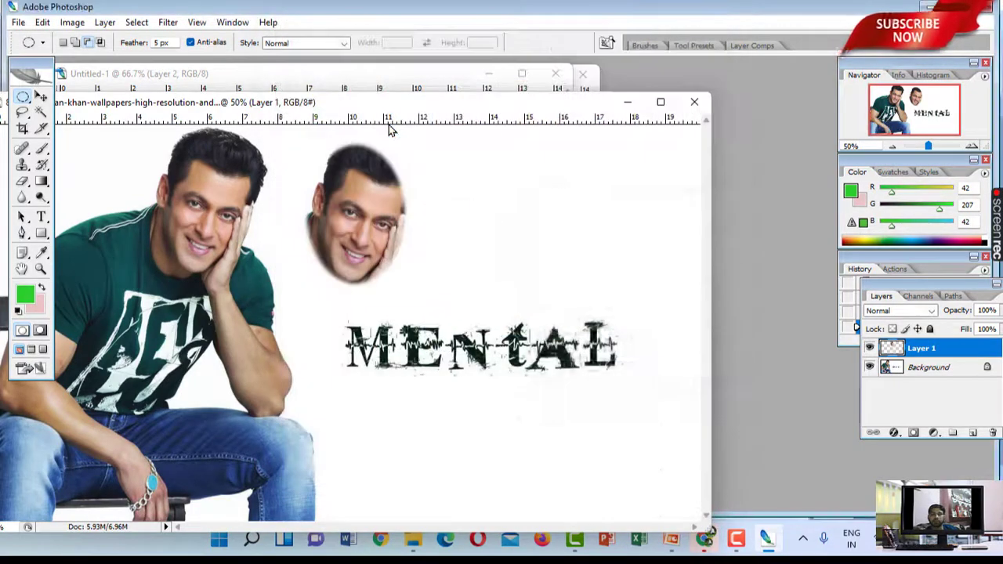
pyautogui.click(789, 356)
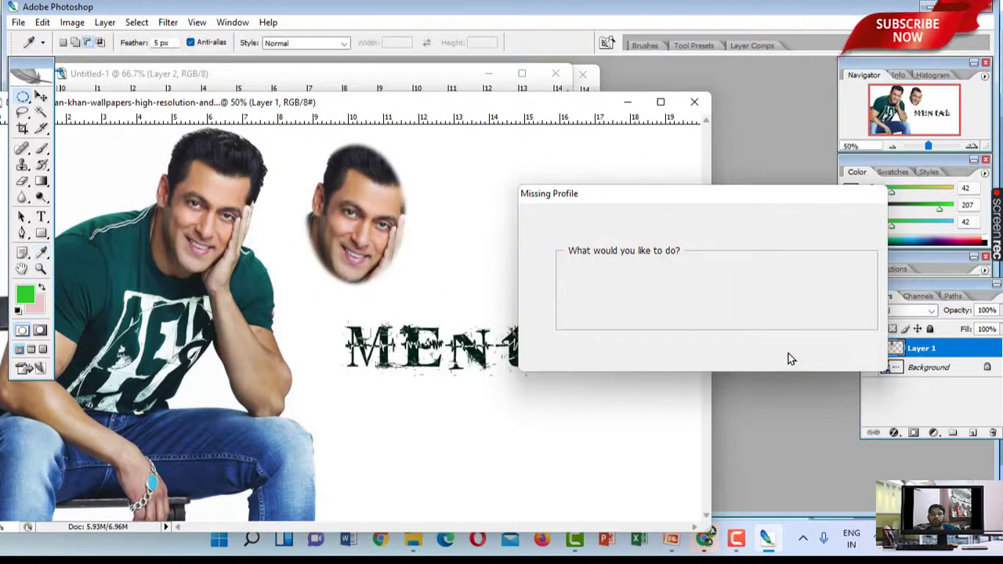
pyautogui.moveTo(306, 89); pyautogui.dragTo(586, 113)
pyautogui.click(186, 201)
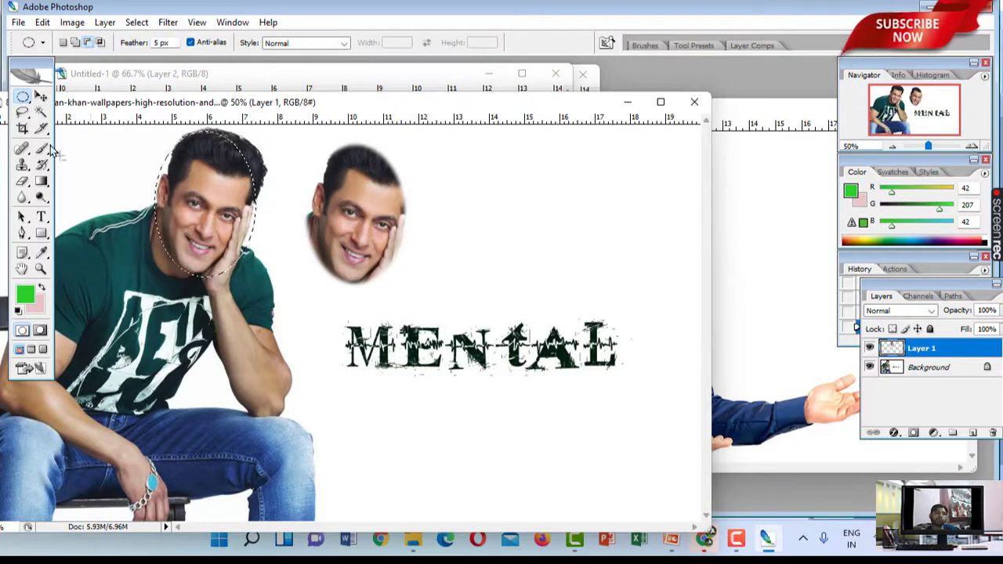
# Step: With the Move tool, paste the copied oval face into the blue-shirt photo onto the outstretched hand
pyautogui.click(41, 96)
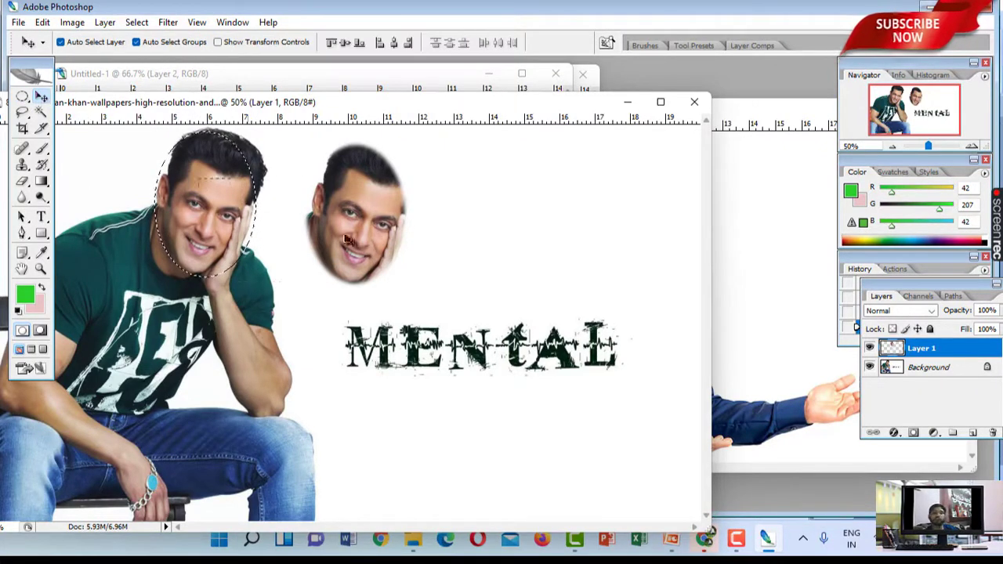
pyautogui.moveTo(200, 179)
pyautogui.mouseDown()
pyautogui.moveTo(696, 301)
pyautogui.moveTo(243, 192)
pyautogui.moveTo(221, 205)
pyautogui.moveTo(423, 299)
pyautogui.mouseUp()
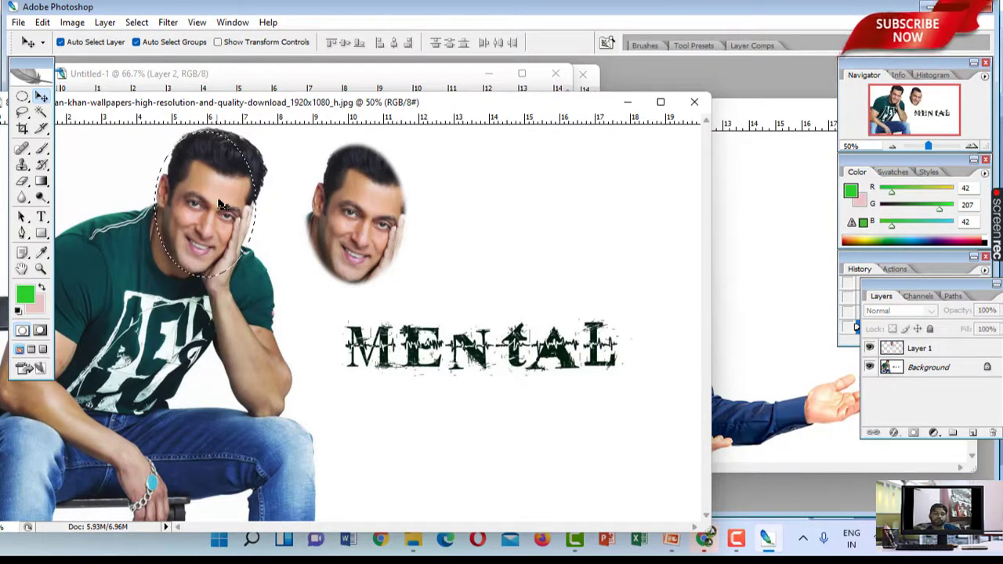
pyautogui.click(877, 366)
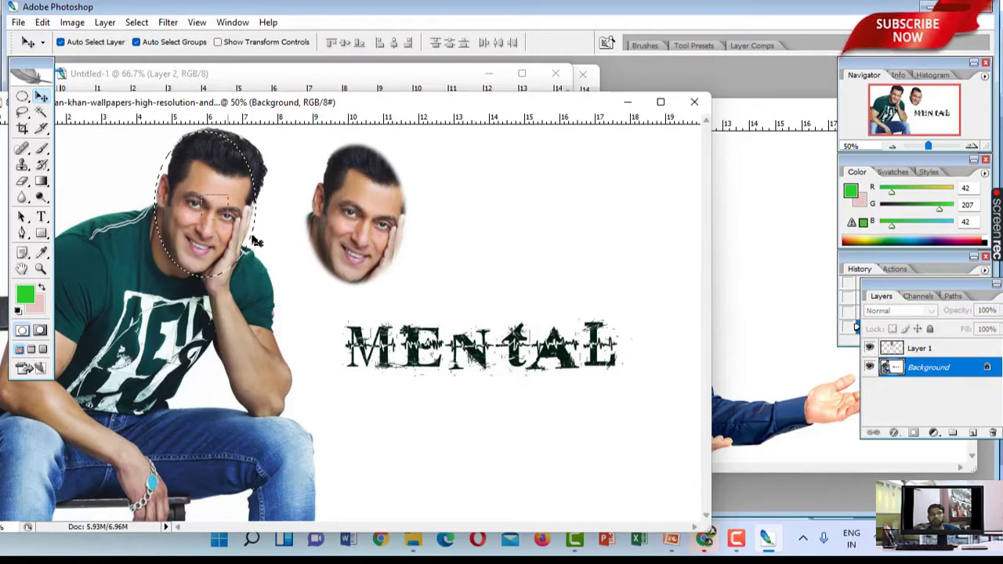
pyautogui.click(295, 263)
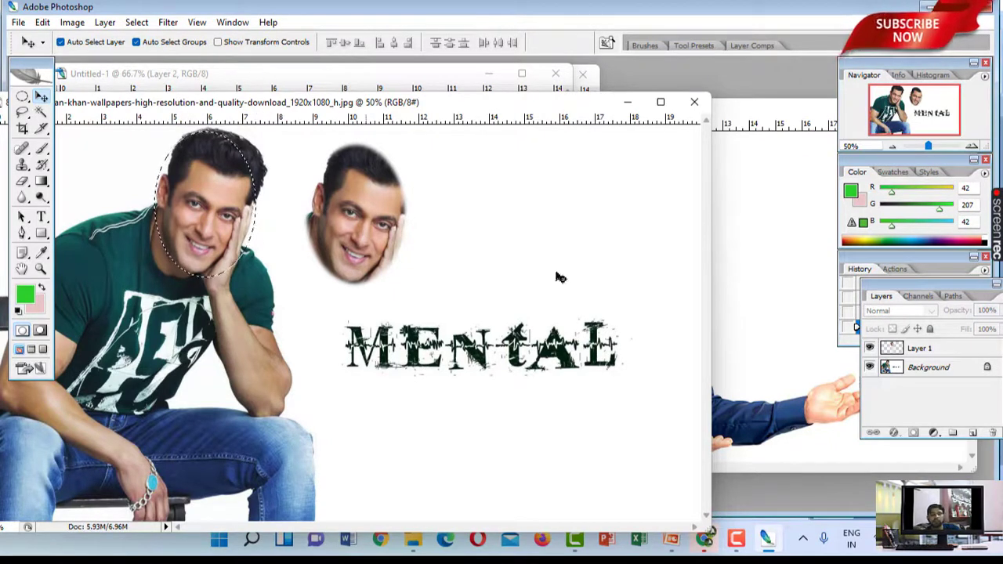
pyautogui.click(803, 270)
pyautogui.hotkey('ctrl', 'v')
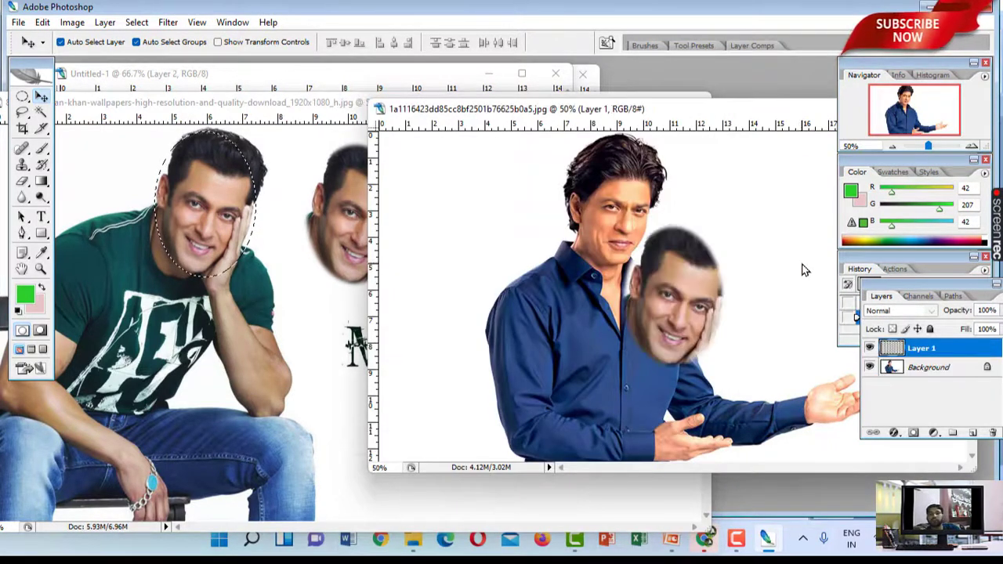
pyautogui.moveTo(713, 340); pyautogui.dragTo(804, 354)
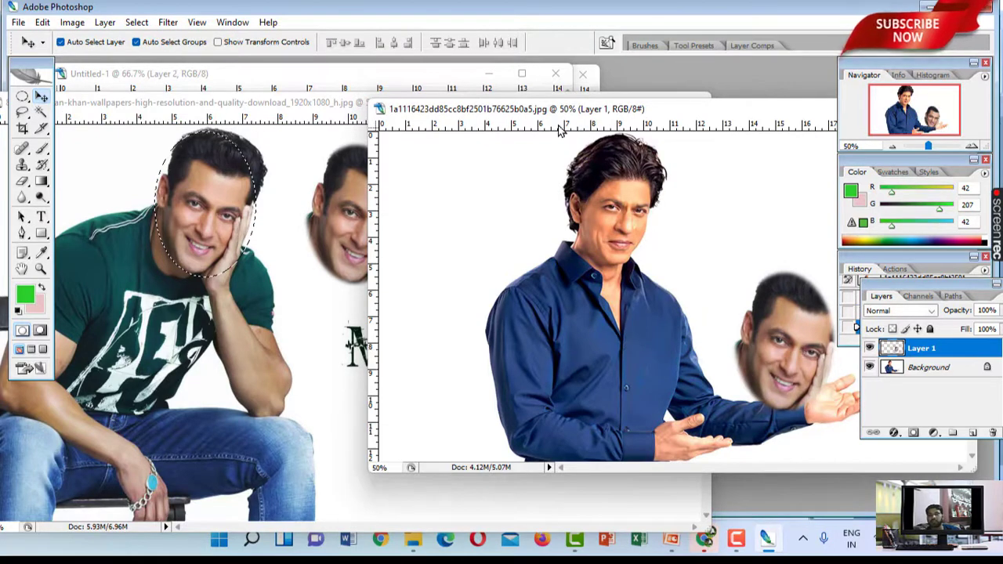
# Step: Shift the blue-shirt window left and drag the pasted face from the hand onto the man's head
pyautogui.moveTo(554, 112)
pyautogui.mouseDown()
pyautogui.moveTo(418, 88)
pyautogui.moveTo(195, 104)
pyautogui.mouseUp()
pyautogui.moveTo(447, 329); pyautogui.dragTo(520, 322)
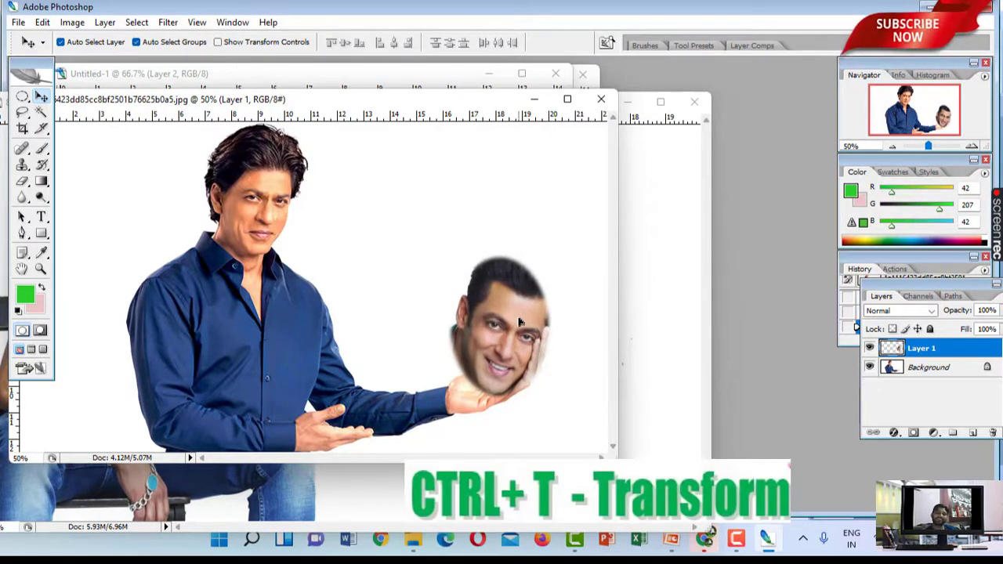
pyautogui.moveTo(520, 351)
pyautogui.mouseDown()
pyautogui.moveTo(338, 299)
pyautogui.moveTo(306, 176)
pyautogui.moveTo(291, 165)
pyautogui.moveTo(281, 241)
pyautogui.moveTo(273, 233)
pyautogui.mouseUp()
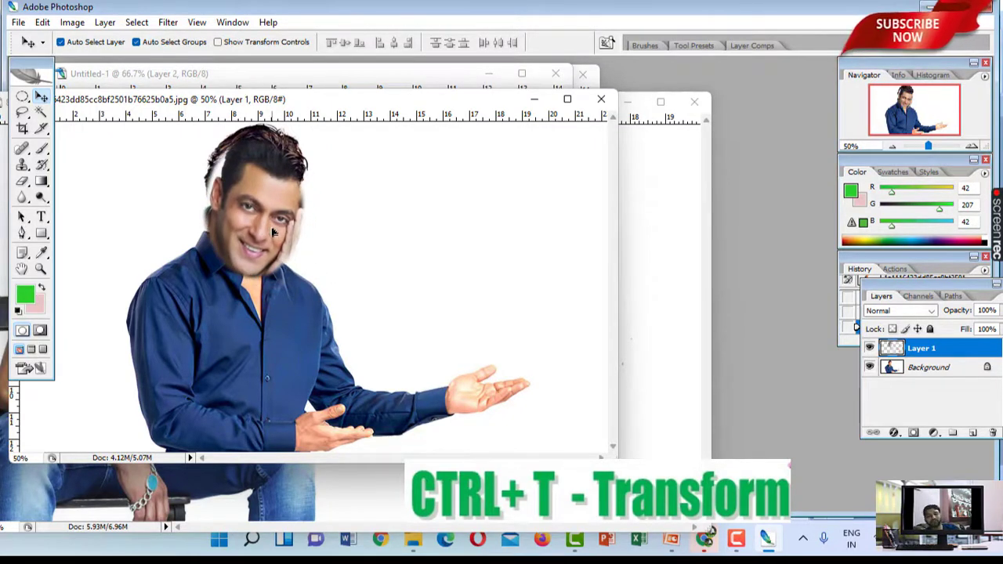
# Step: Free-transform the face to 86.9% by 78%, rotate it 1.8°, commit, and nudge it over the head
pyautogui.hotkey('ctrl', 't')
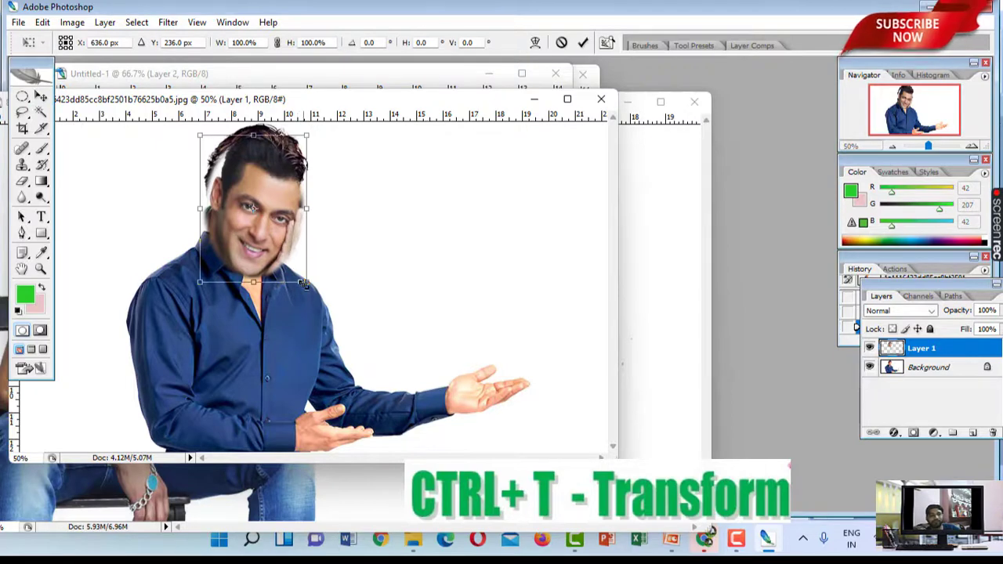
pyautogui.moveTo(304, 284)
pyautogui.mouseDown()
pyautogui.moveTo(276, 259)
pyautogui.moveTo(291, 247)
pyautogui.moveTo(273, 245)
pyautogui.mouseUp()
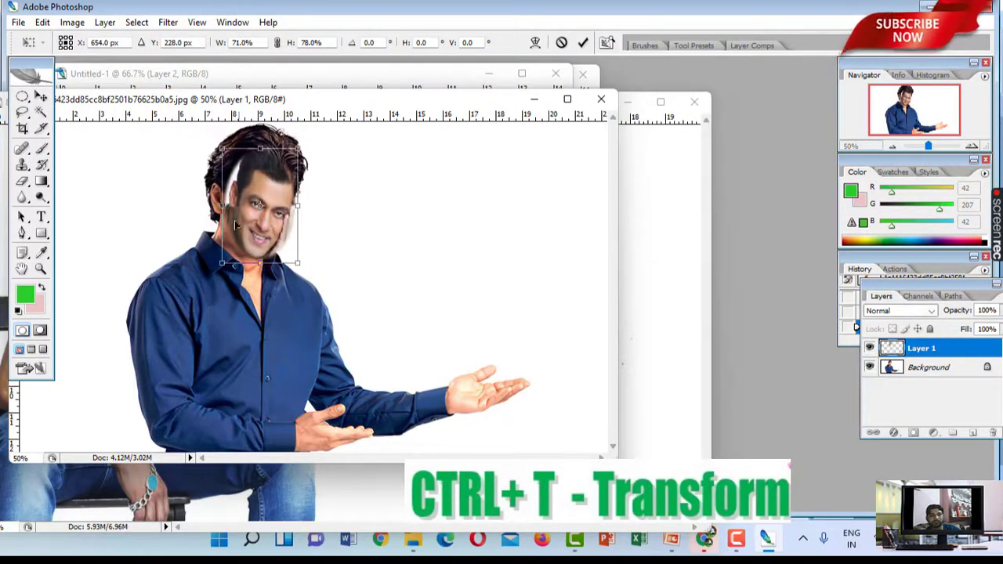
pyautogui.moveTo(221, 206); pyautogui.dragTo(212, 205)
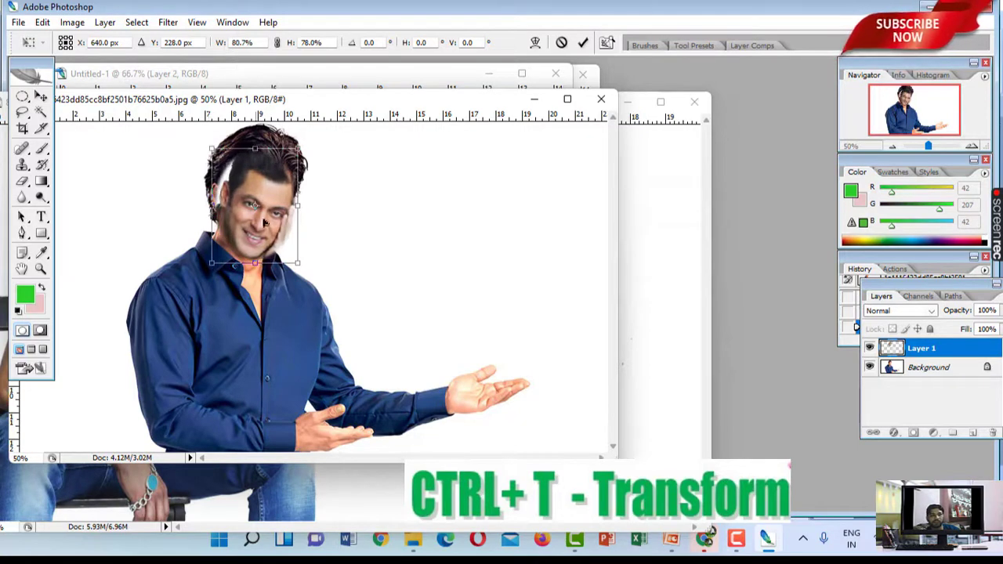
pyautogui.moveTo(299, 209); pyautogui.dragTo(307, 194)
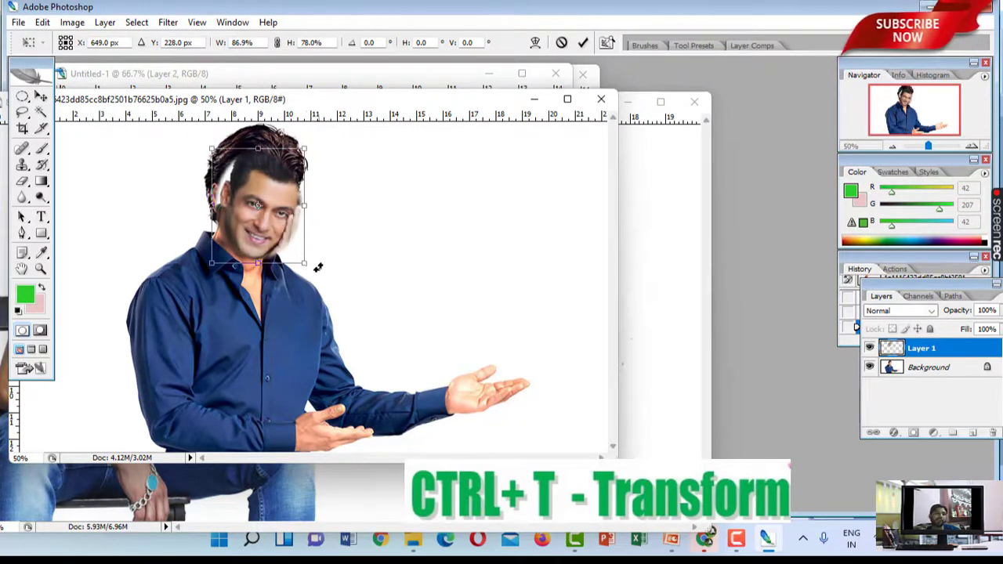
pyautogui.moveTo(324, 279); pyautogui.dragTo(317, 276)
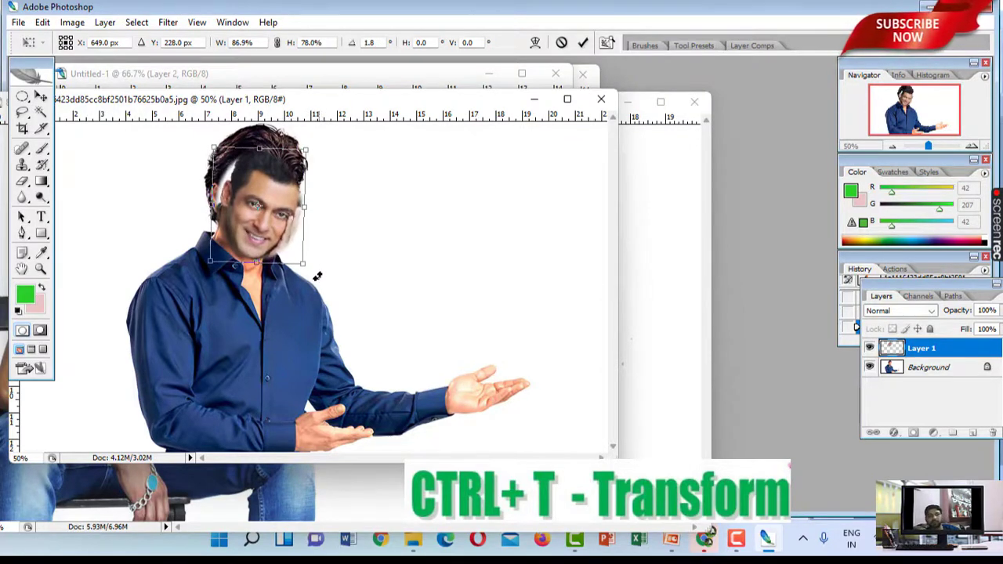
pyautogui.press('Return')
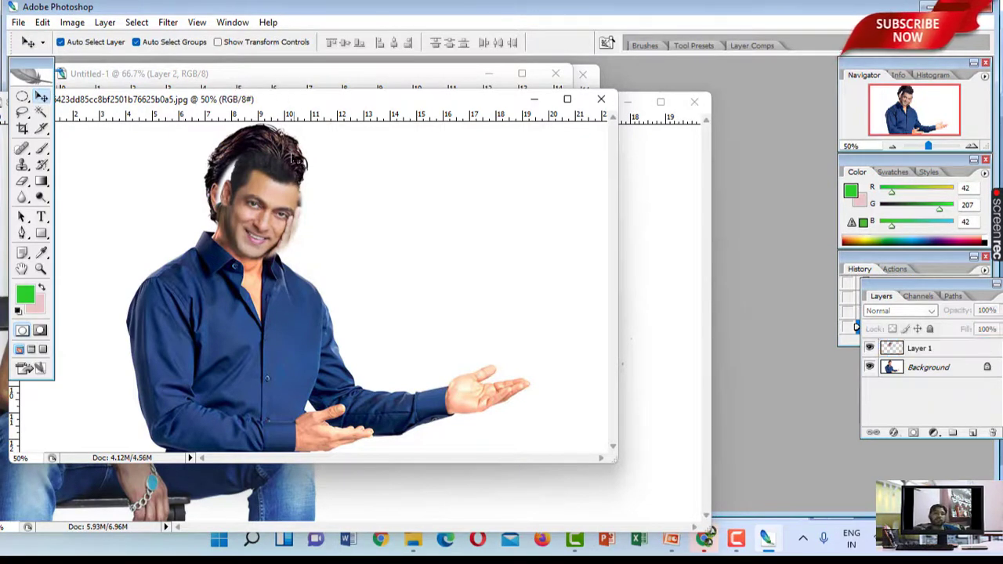
pyautogui.moveTo(278, 179)
pyautogui.mouseDown()
pyautogui.moveTo(258, 196)
pyautogui.moveTo(266, 183)
pyautogui.mouseUp()
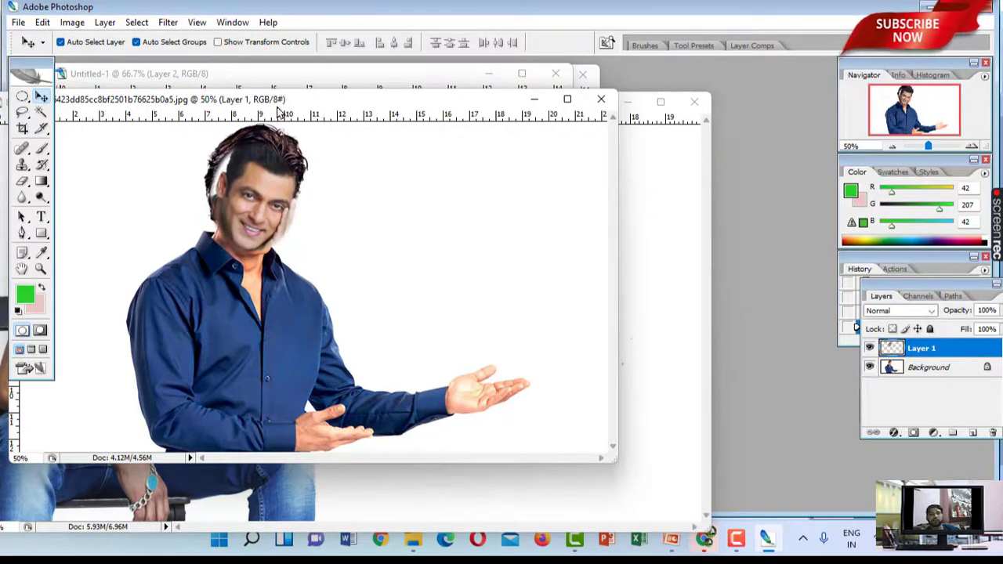
pyautogui.moveTo(265, 104); pyautogui.dragTo(493, 159)
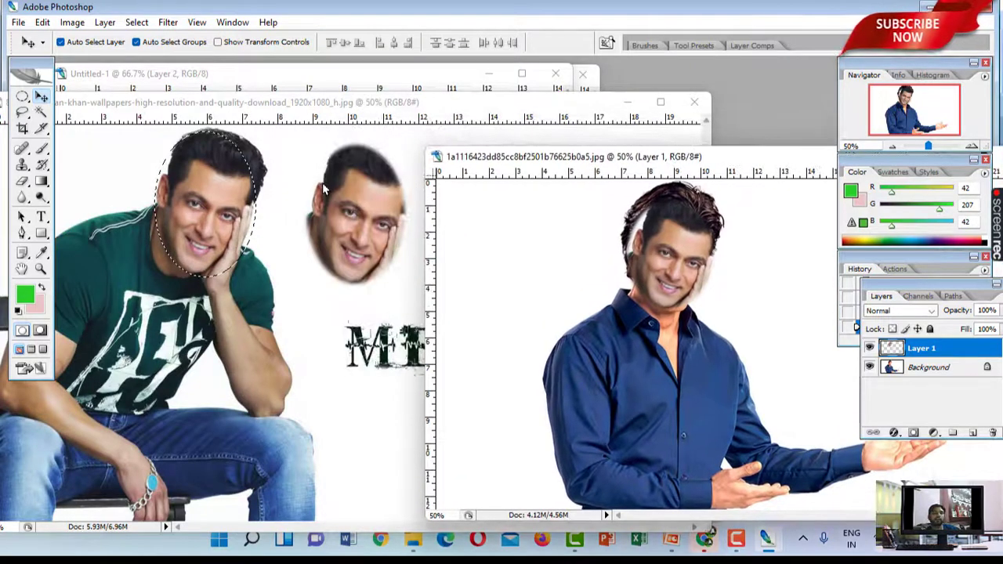
# Step: Move the wallpaper window right and switch the marquee to the Single Column Marquee Tool
pyautogui.click(317, 145)
pyautogui.moveTo(274, 106)
pyautogui.mouseDown()
pyautogui.moveTo(400, 115)
pyautogui.moveTo(422, 106)
pyautogui.mouseUp()
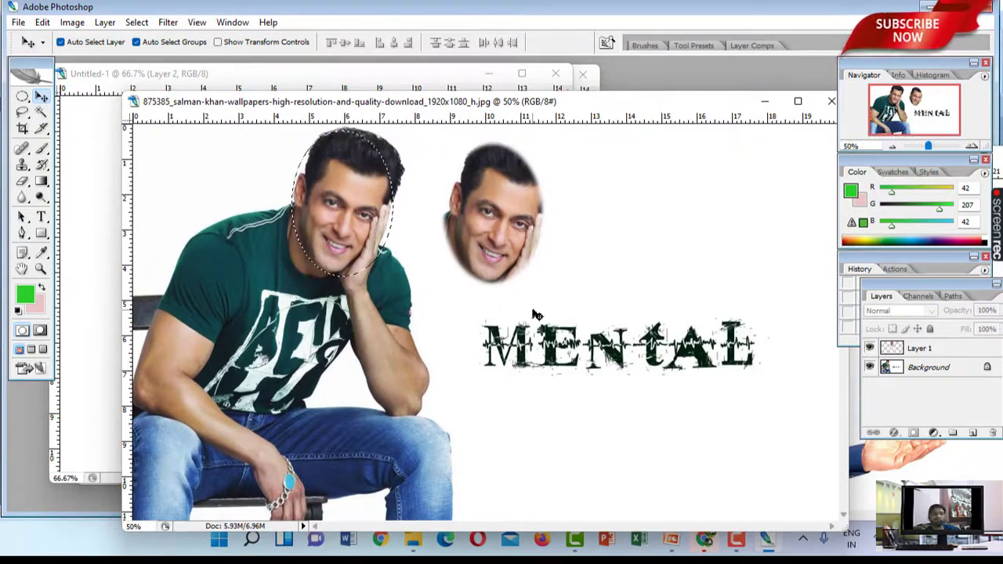
pyautogui.click(23, 96)
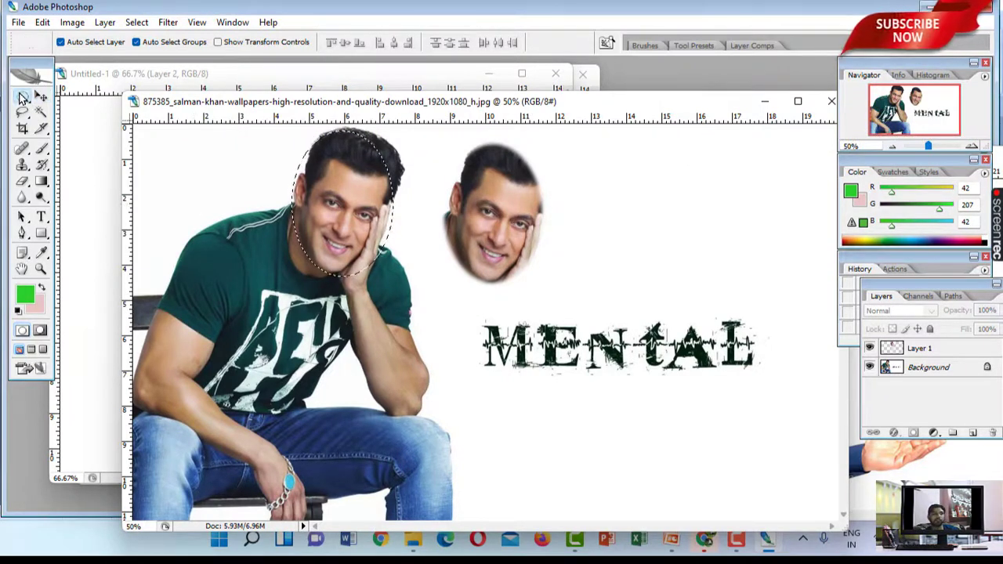
pyautogui.moveTo(23, 97); pyautogui.dragTo(74, 97)
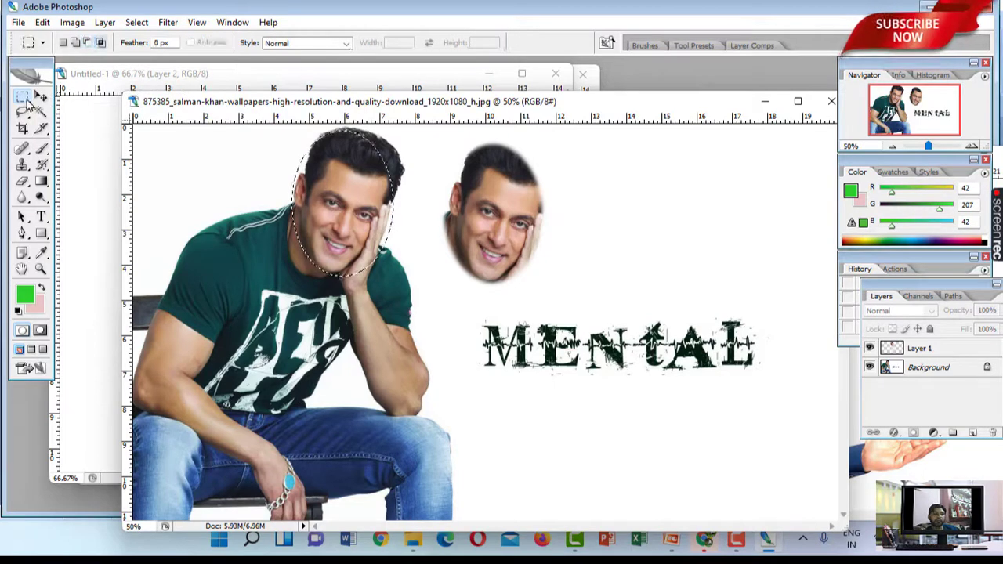
pyautogui.click(25, 98)
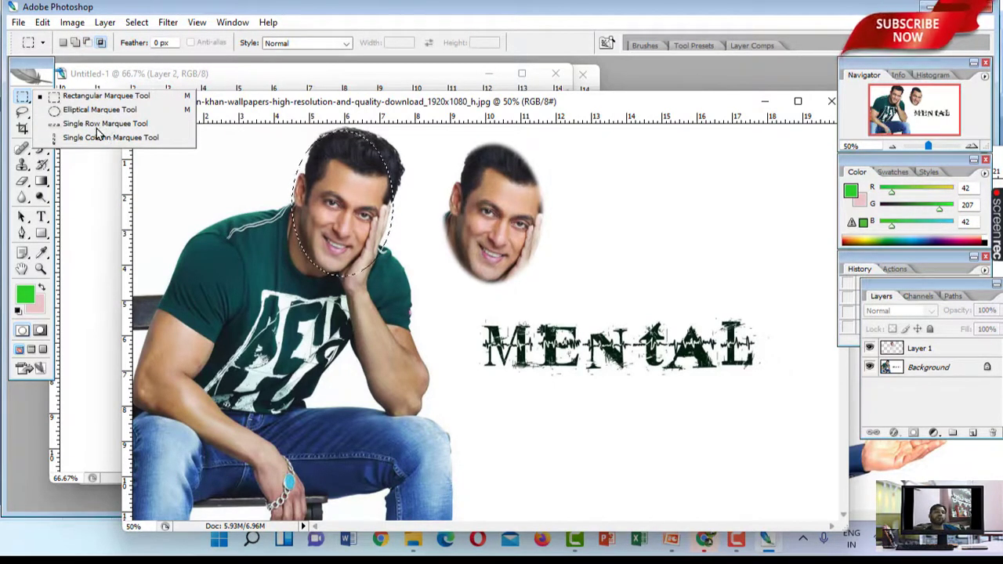
pyautogui.click(99, 183)
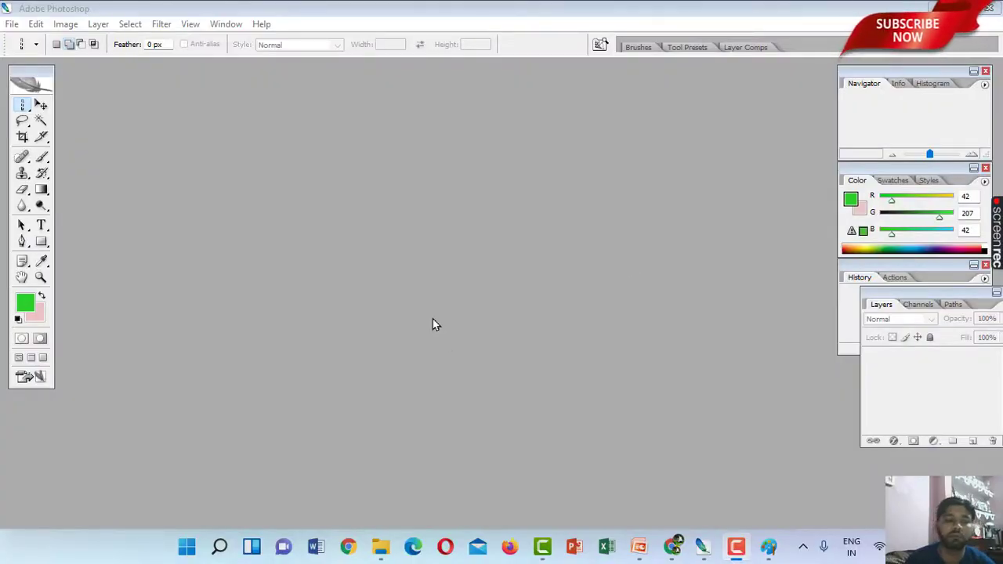
# Step: Create a new blank white document using the 1024 x 768 preset
pyautogui.click(12, 23)
pyautogui.click(28, 41)
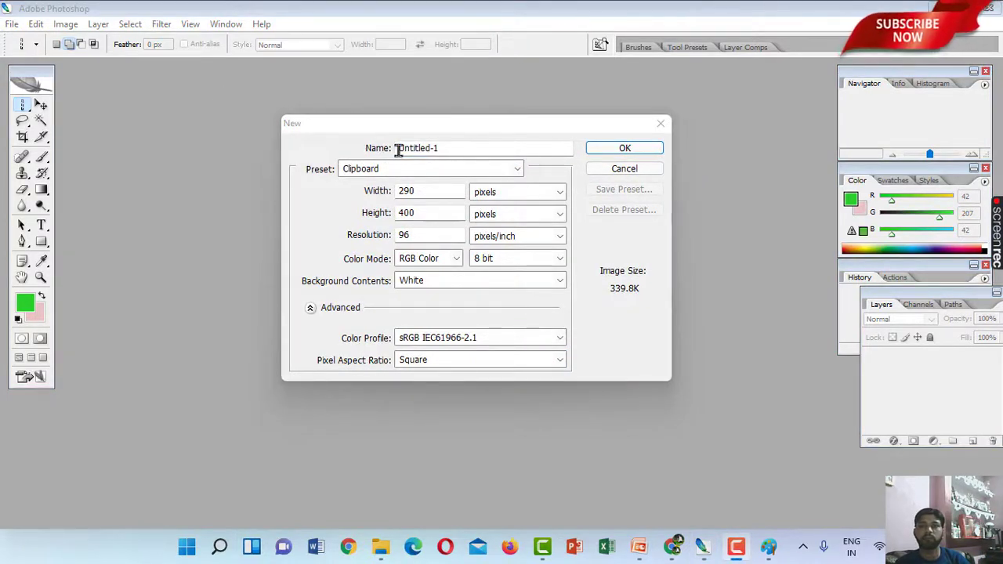
pyautogui.click(463, 182)
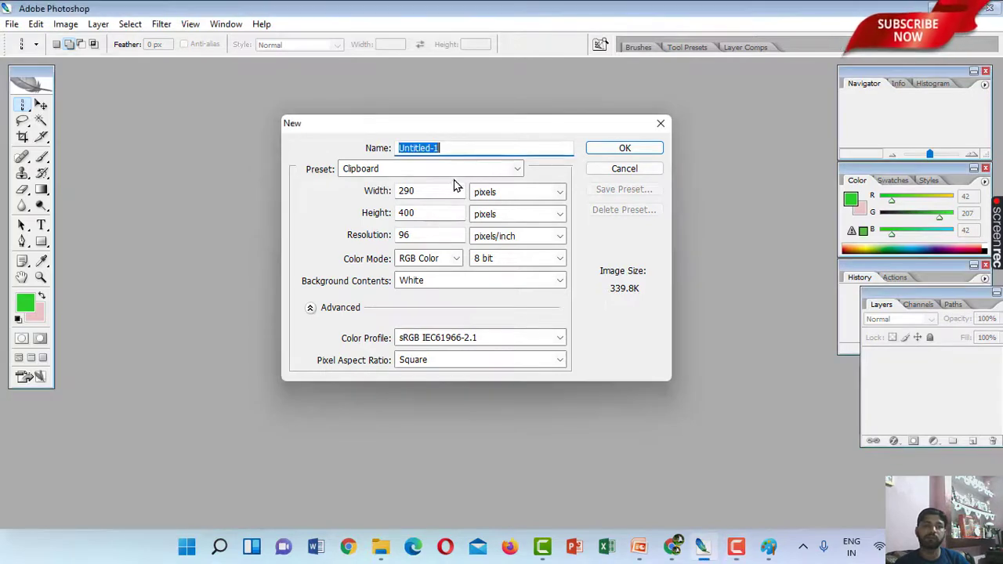
pyautogui.click(518, 169)
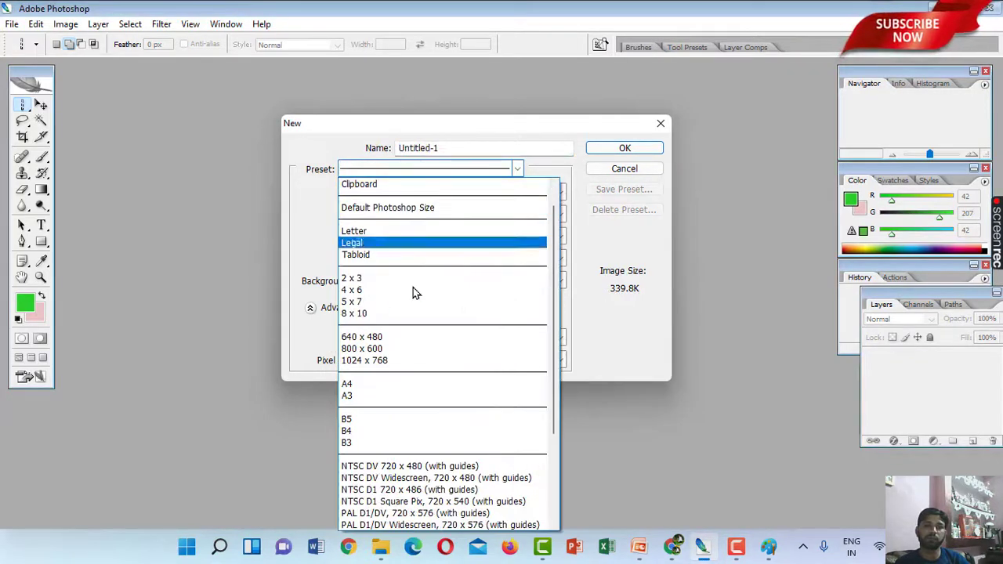
pyautogui.click(366, 361)
pyautogui.click(615, 149)
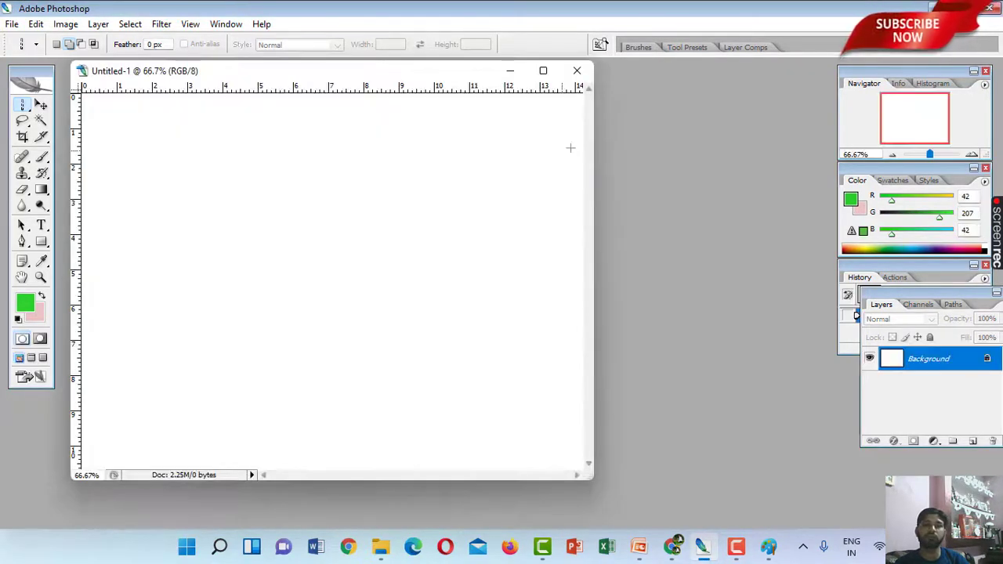
# Step: Reposition the Untitled-1 window and start opening the grass wallpaper image
pyautogui.moveTo(336, 79); pyautogui.dragTo(362, 89)
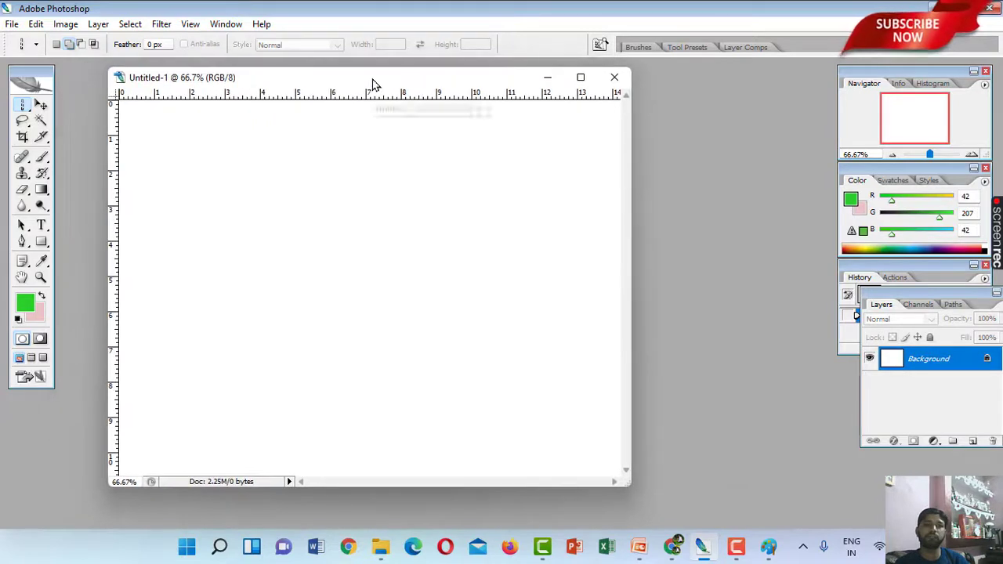
pyautogui.rightClick(29, 110)
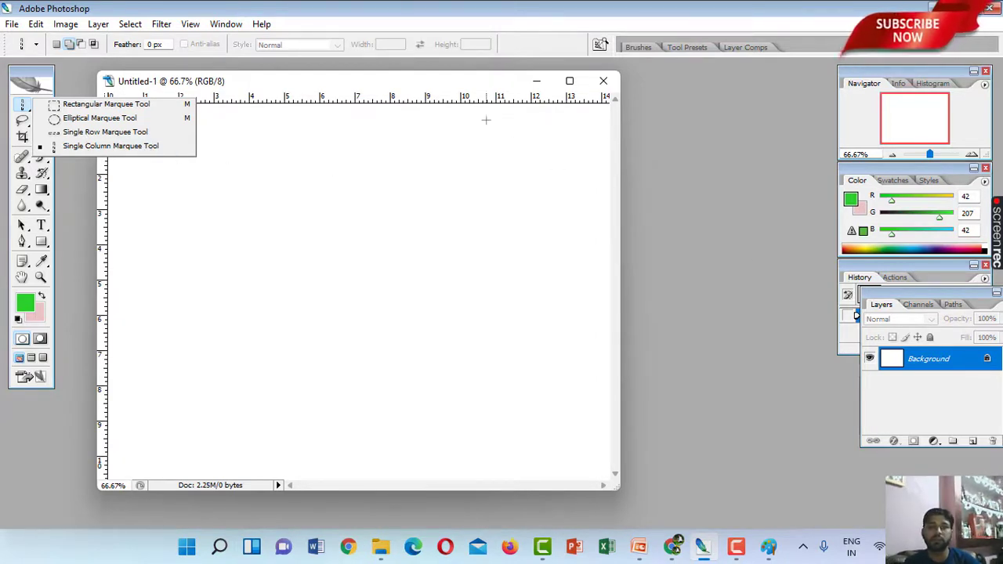
pyautogui.moveTo(457, 85); pyautogui.dragTo(424, 87)
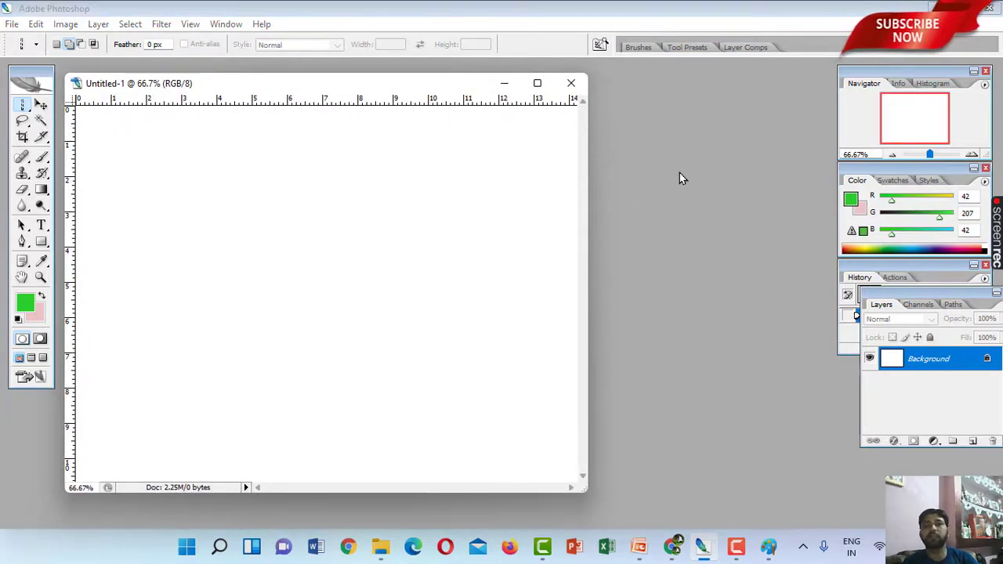
pyautogui.hotkey('ctrl', 'o')
# Step: Open 2-nature-wallpaper-grass.jpg leaving its profile as is, and select the Single Row Marquee Tool
pyautogui.click(332, 167)
pyautogui.doubleClick(333, 167)
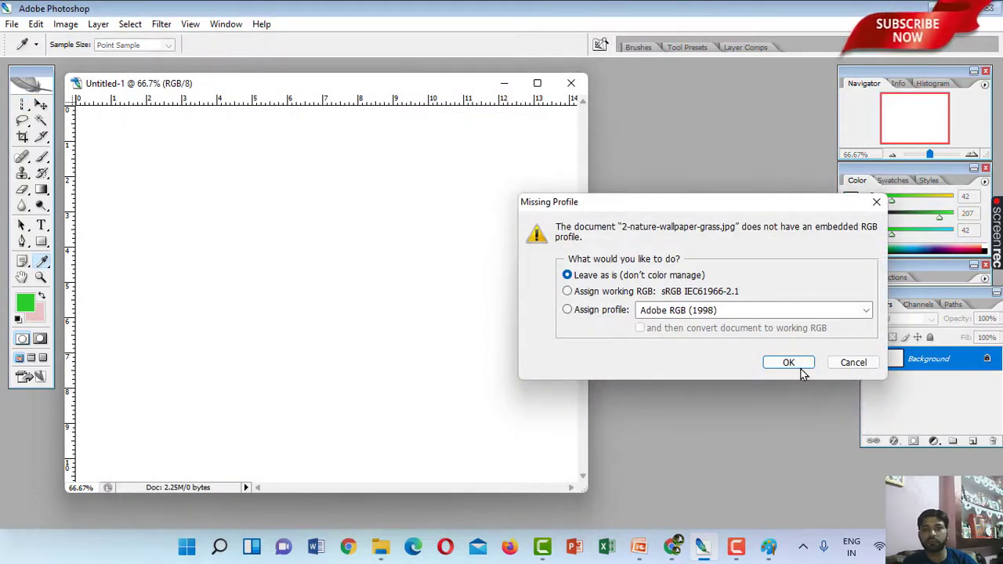
pyautogui.click(793, 363)
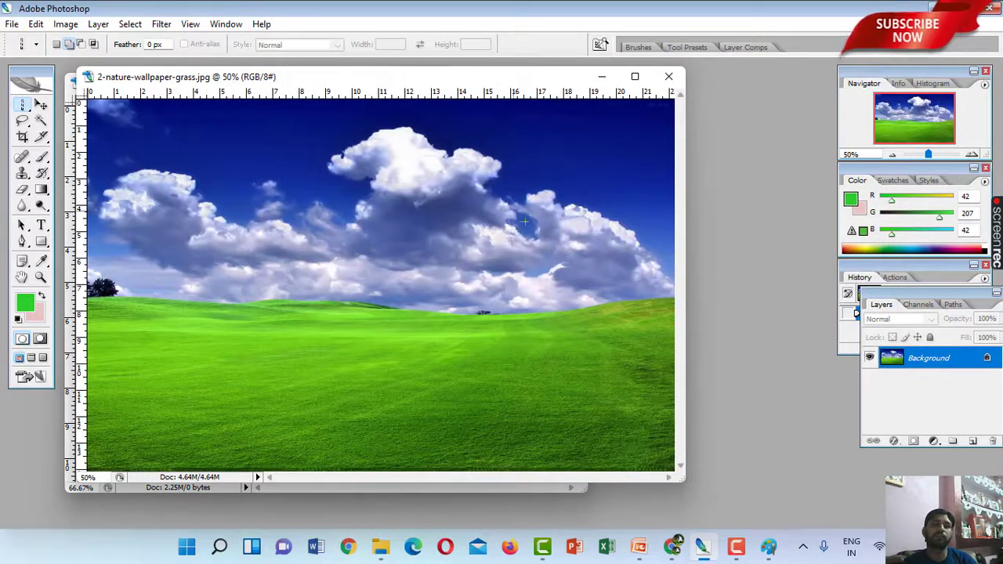
pyautogui.click(21, 107)
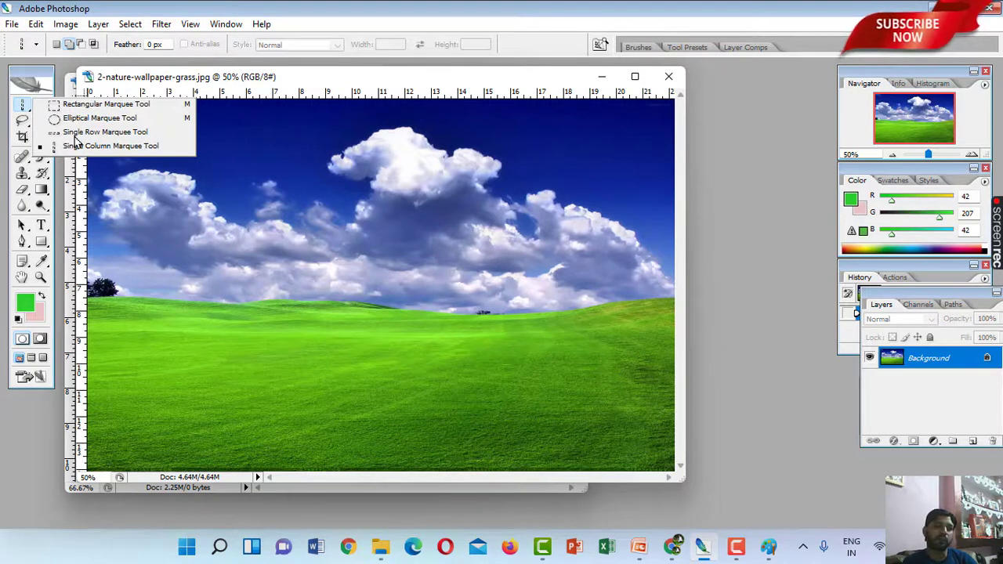
pyautogui.click(130, 132)
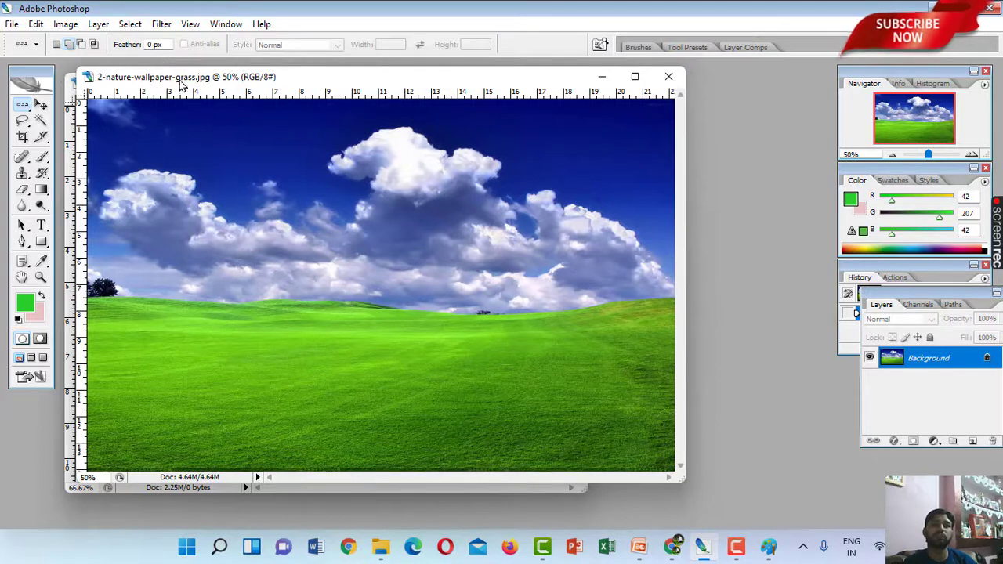
# Step: Select eight one-pixel rows spread down the grass of the wallpaper image
pyautogui.click(194, 322)
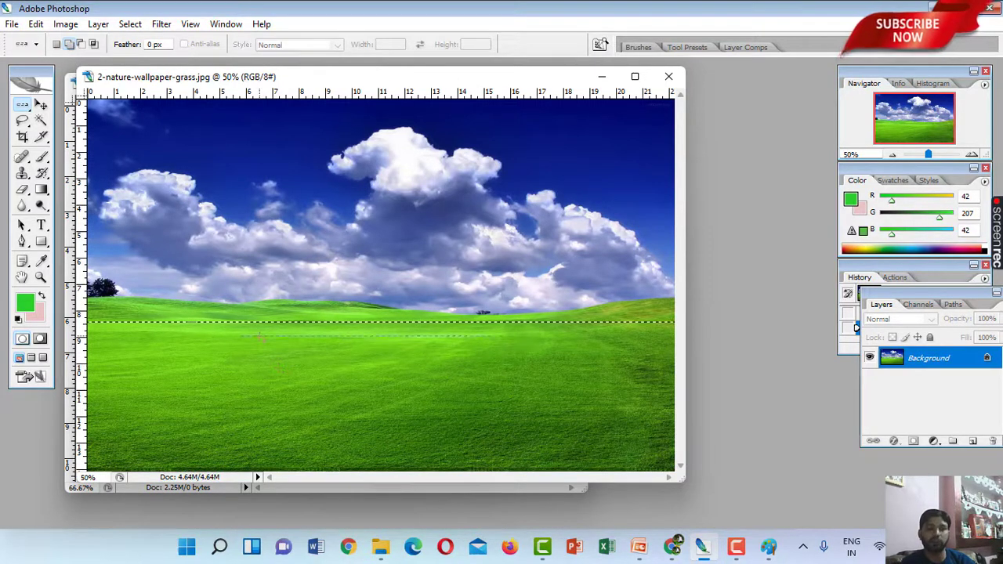
pyautogui.keyDown('shift'); pyautogui.click(259, 335); pyautogui.keyUp('shift')
pyautogui.keyDown('shift'); pyautogui.click(259, 348); pyautogui.keyUp('shift')
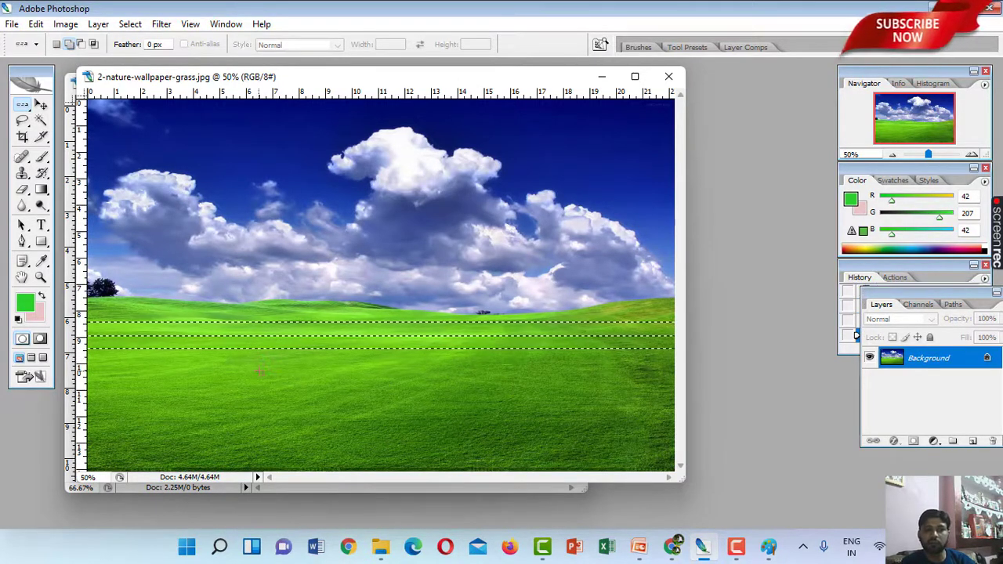
pyautogui.keyDown('shift'); pyautogui.click(258, 370); pyautogui.keyUp('shift')
pyautogui.keyDown('shift'); pyautogui.click(261, 360); pyautogui.keyUp('shift')
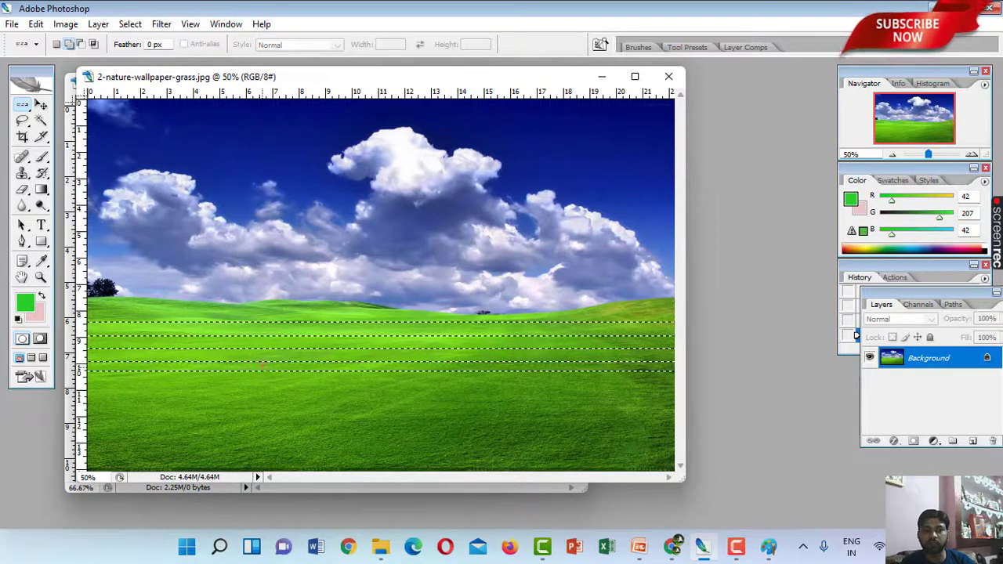
pyautogui.keyDown('shift'); pyautogui.click(259, 380); pyautogui.keyUp('shift')
pyautogui.keyDown('shift'); pyautogui.click(258, 395); pyautogui.keyUp('shift')
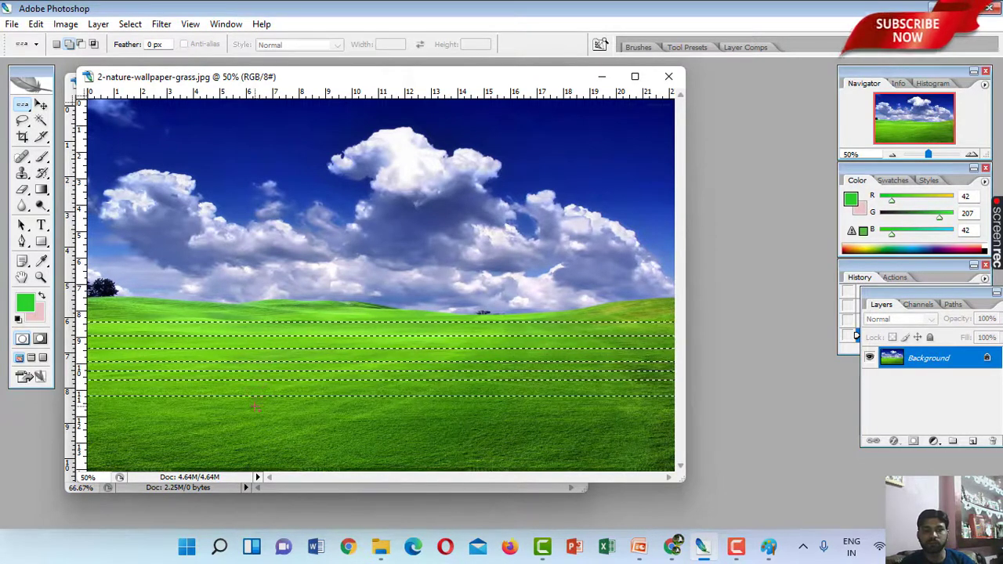
pyautogui.keyDown('shift'); pyautogui.click(249, 409); pyautogui.keyUp('shift')
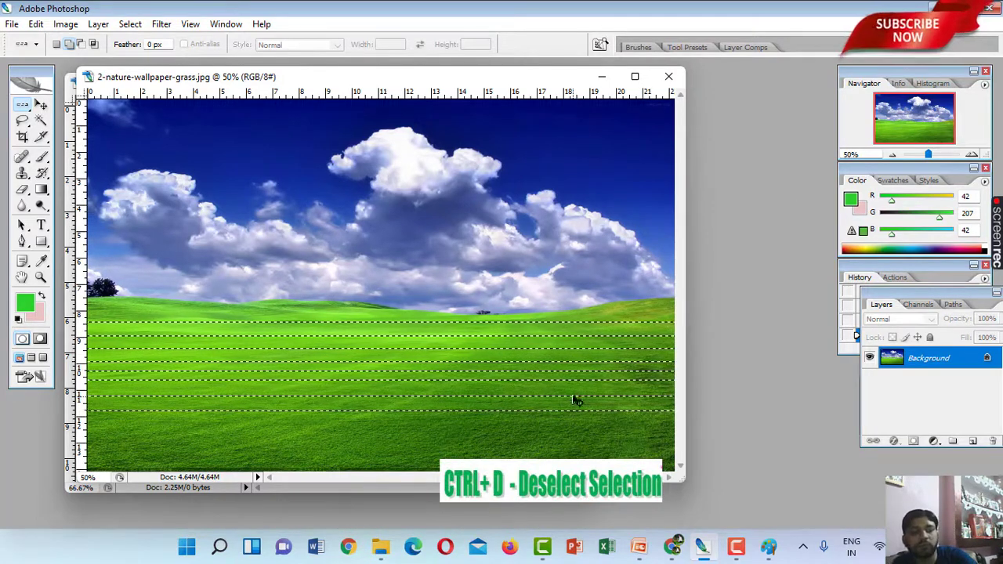
# Step: Deselect the rows to leave thin light lines, then maximize the grass window and zoom in
pyautogui.hotkey('ctrl', 'd')
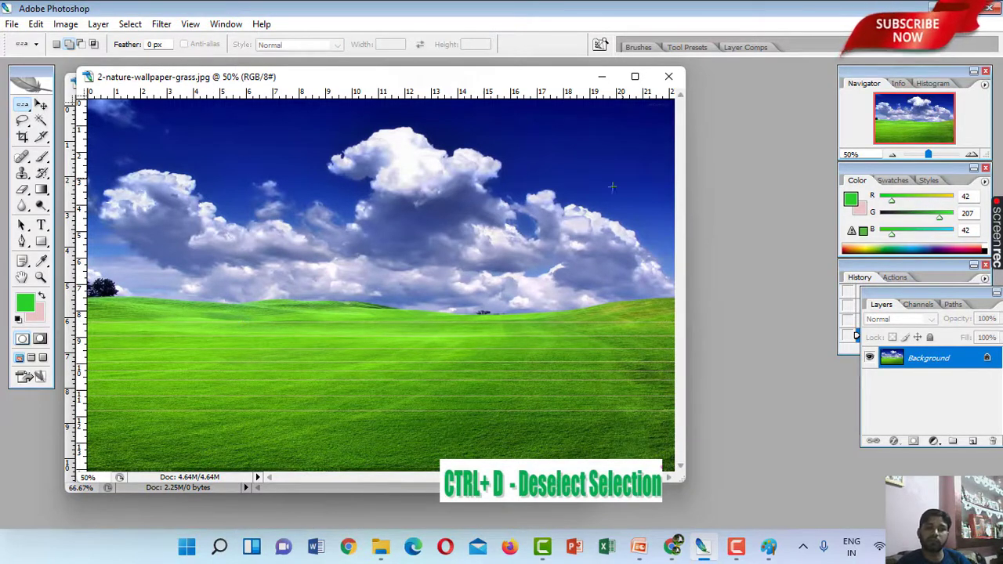
pyautogui.click(635, 76)
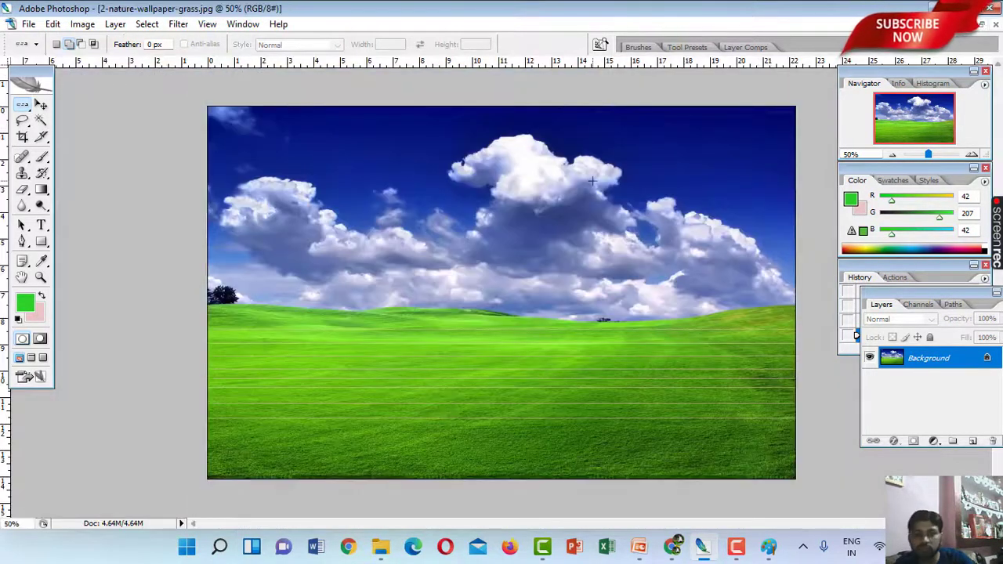
pyautogui.hotkey('ctrl', '+')
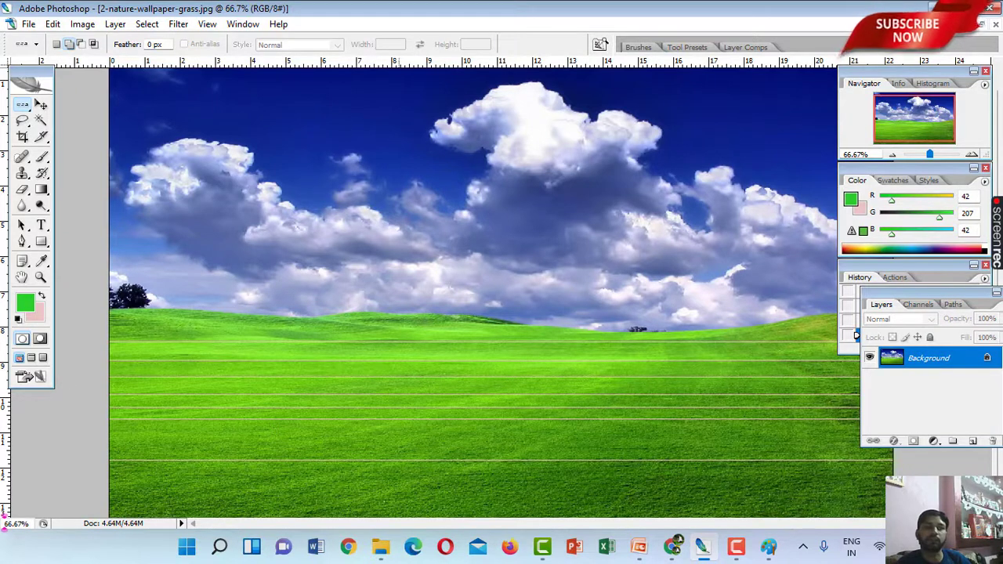
# Step: Switch to Single Column Marquee and select several one-pixel columns across the left half
pyautogui.rightClick(23, 112)
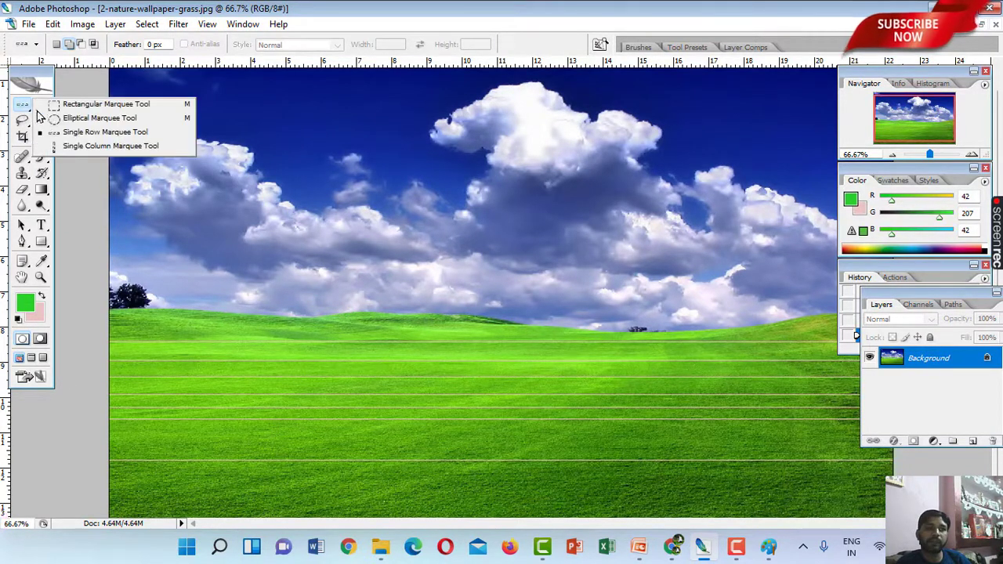
pyautogui.click(79, 147)
pyautogui.click(195, 343)
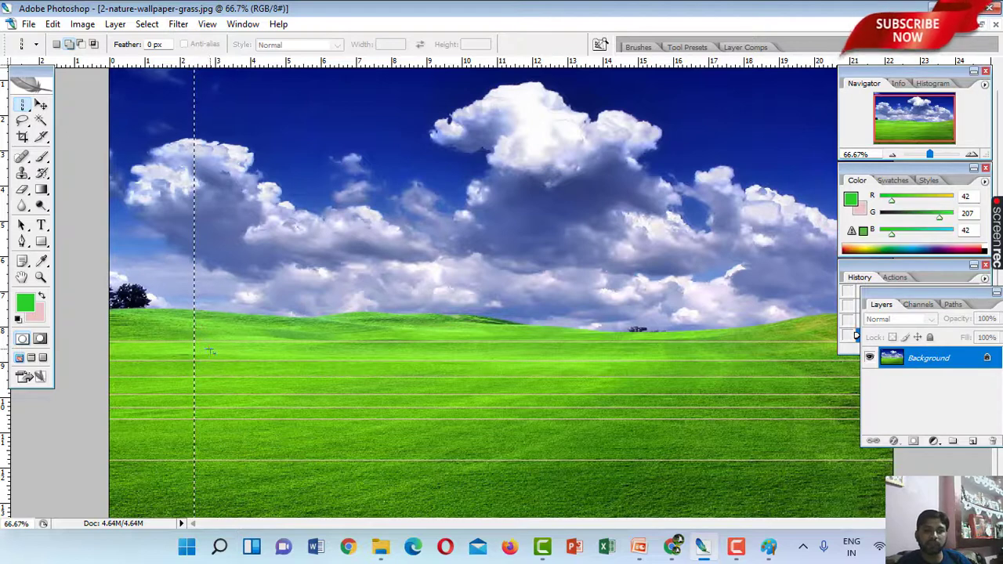
pyautogui.keyDown('shift'); pyautogui.click(218, 352); pyautogui.keyUp('shift')
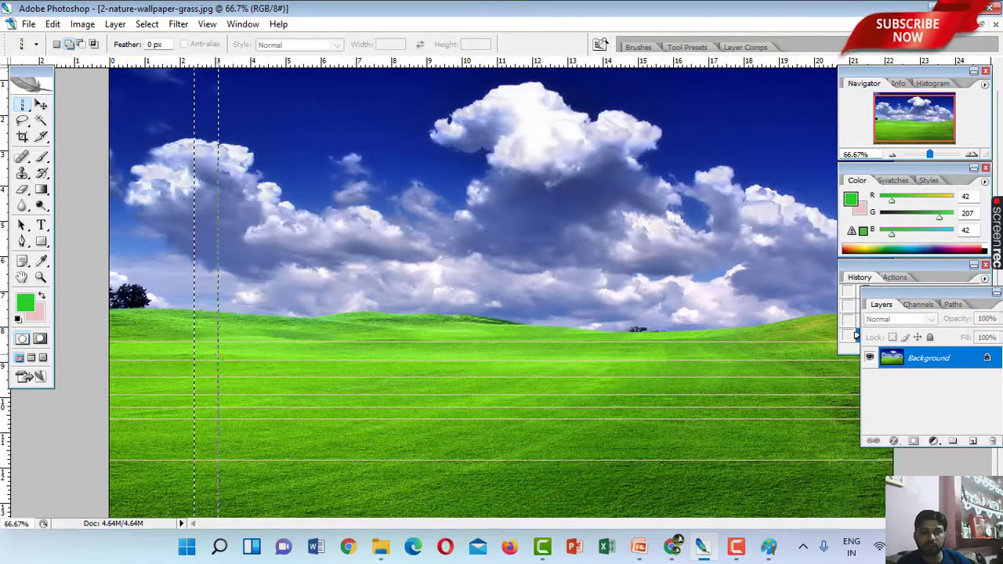
pyautogui.moveTo(227, 353); pyautogui.dragTo(248, 354)
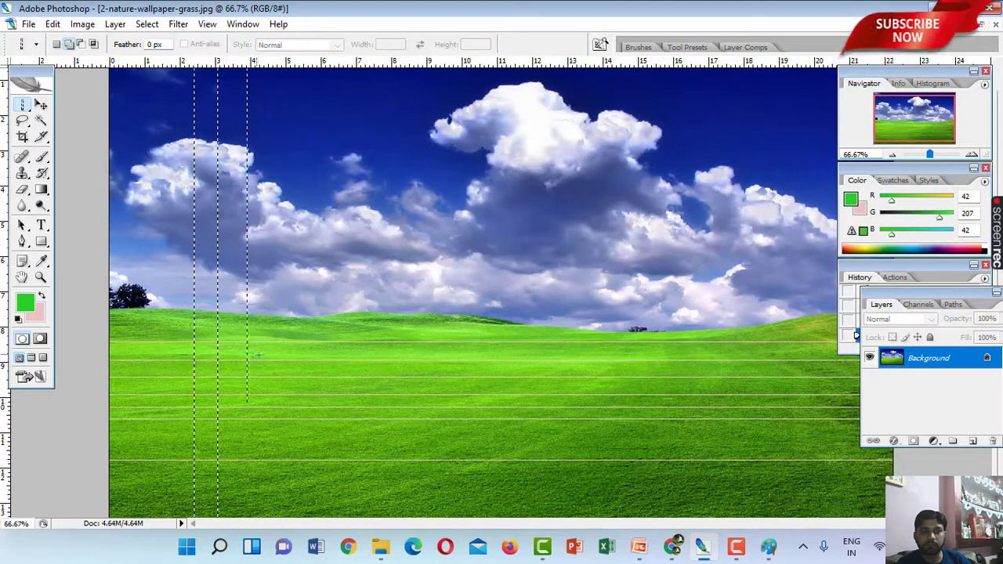
pyautogui.keyDown('shift'); pyautogui.click(273, 357); pyautogui.keyUp('shift')
pyautogui.keyDown('shift'); pyautogui.click(291, 356); pyautogui.keyUp('shift')
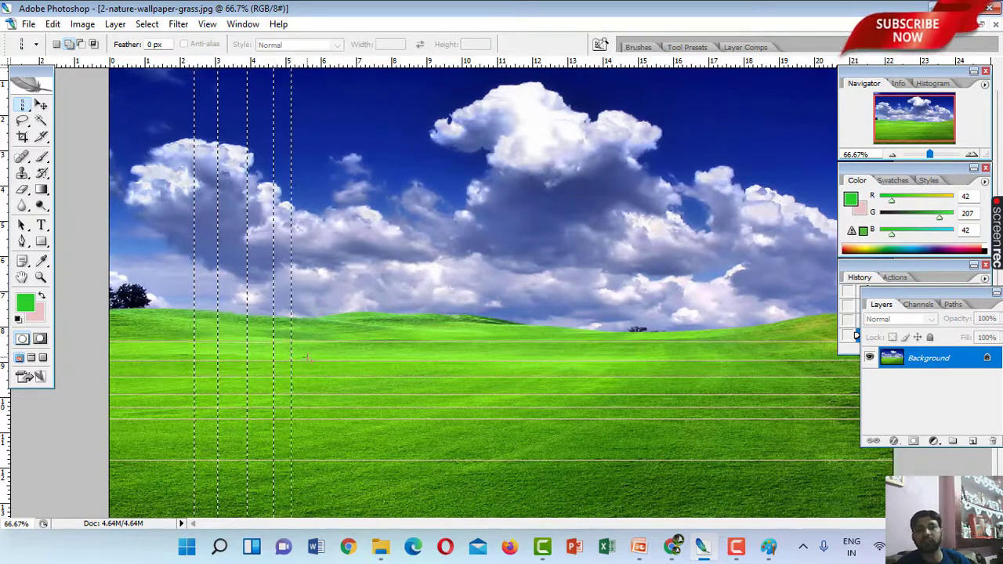
pyautogui.keyDown('shift'); pyautogui.click(309, 356); pyautogui.keyUp('shift')
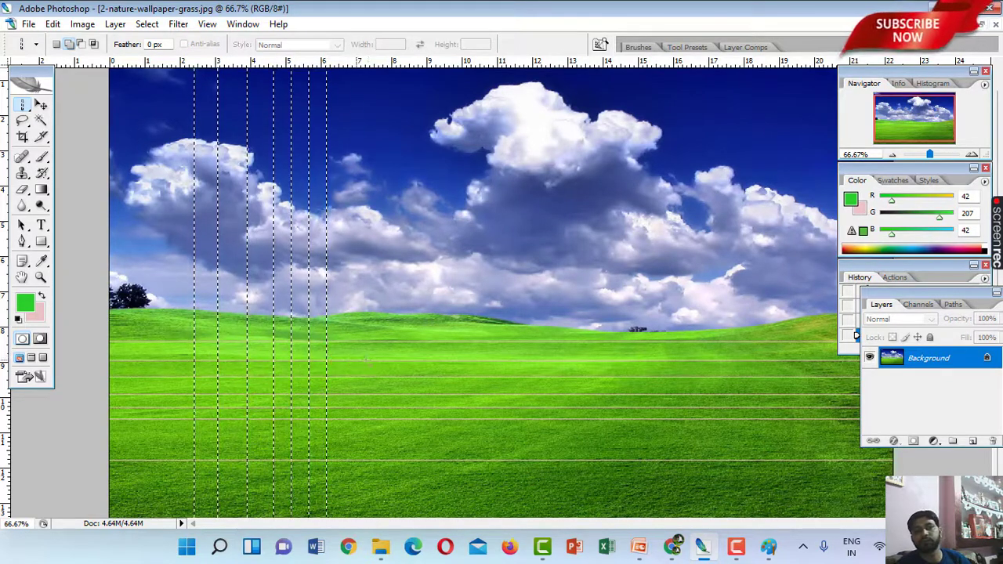
pyautogui.keyDown('shift'); pyautogui.click(356, 360); pyautogui.keyUp('shift')
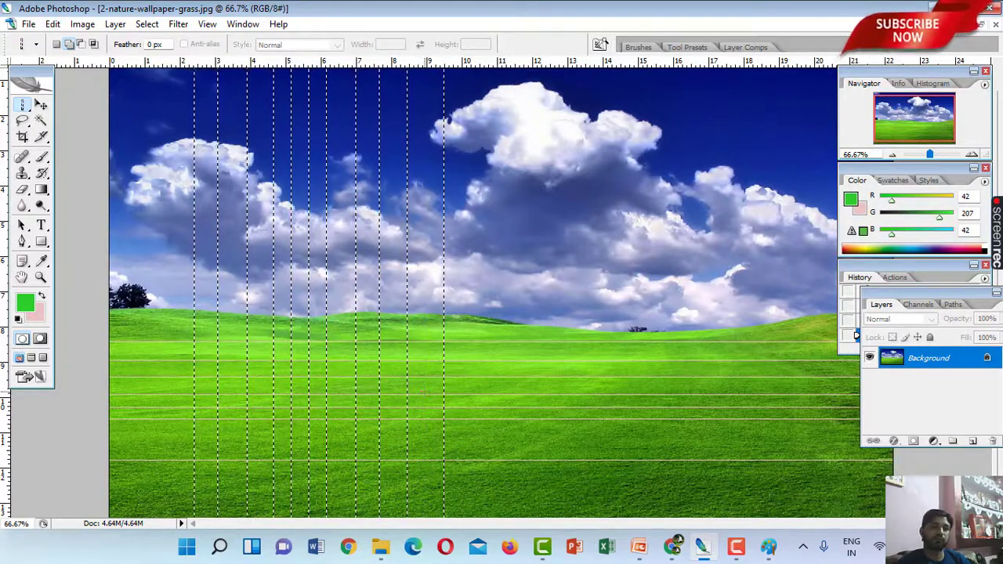
pyautogui.keyDown('shift'); pyautogui.click(425, 399); pyautogui.keyUp('shift')
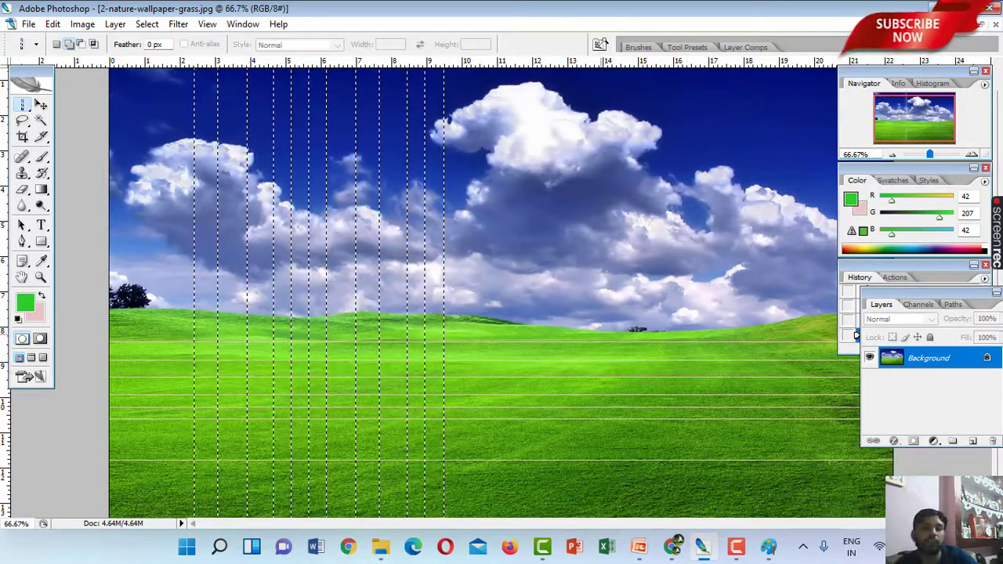
# Step: Fill the columns with the light colour, deselect, and select another single column
pyautogui.press('Delete')
pyautogui.hotkey('ctrl', 'd')
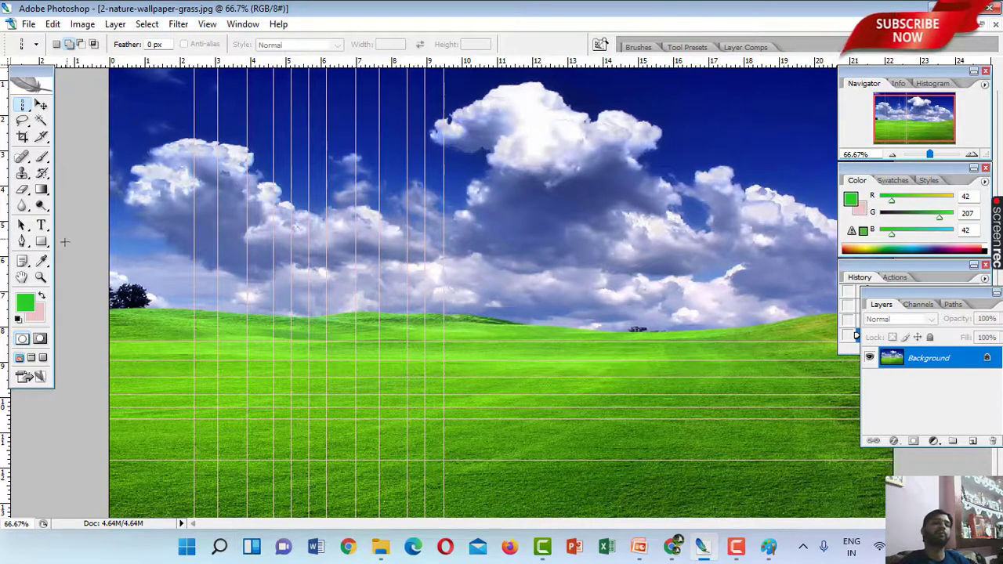
pyautogui.rightClick(31, 104)
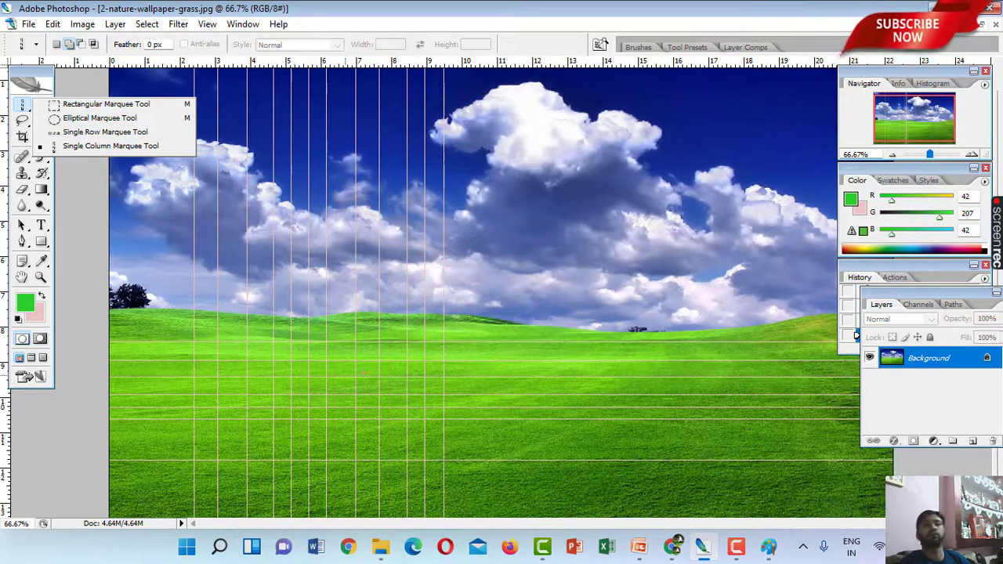
pyautogui.click(366, 321)
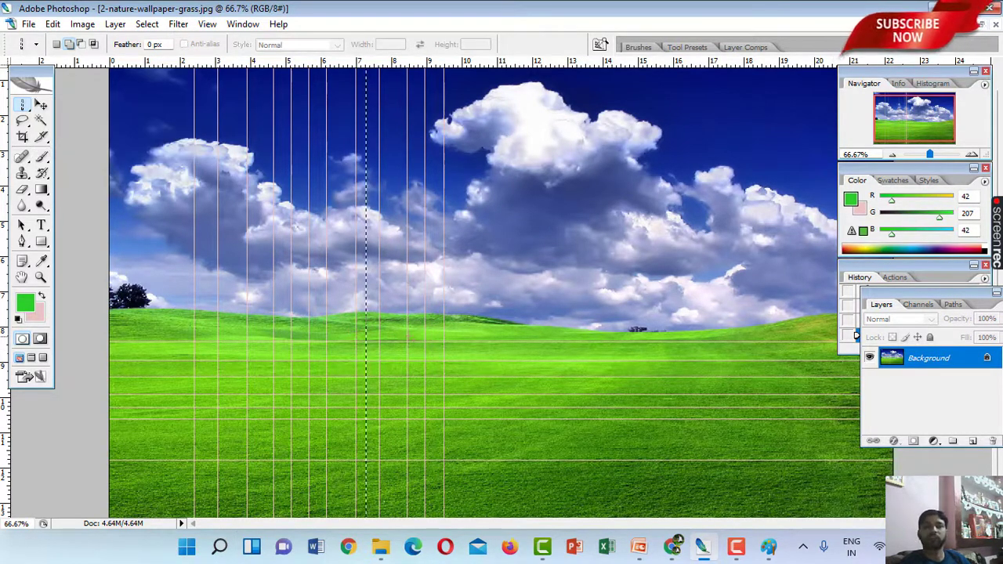
# Step: Restore the grass window and try opening an image, dismissing the wrong-document error
pyautogui.click(981, 24)
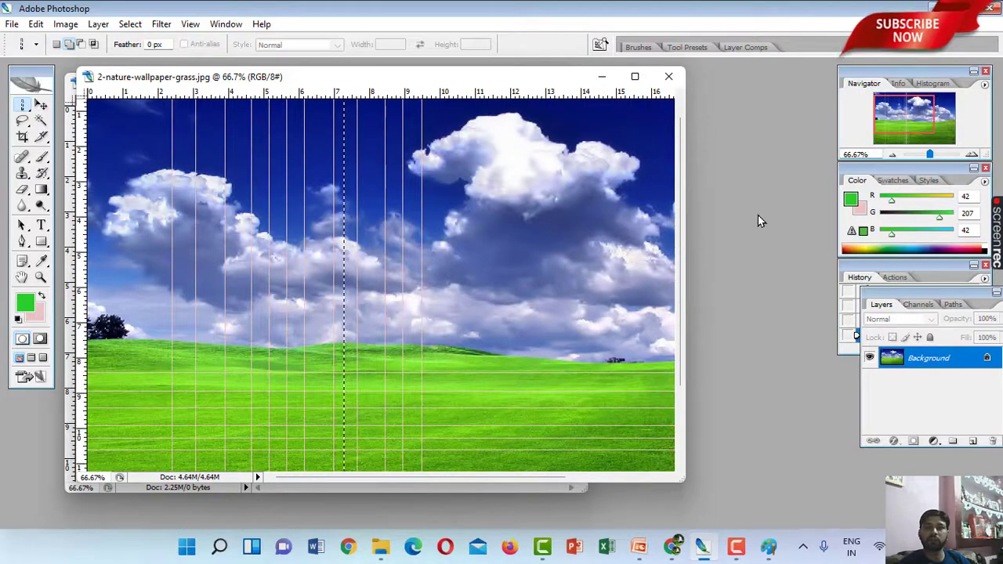
pyautogui.hotkey('ctrl', 'o')
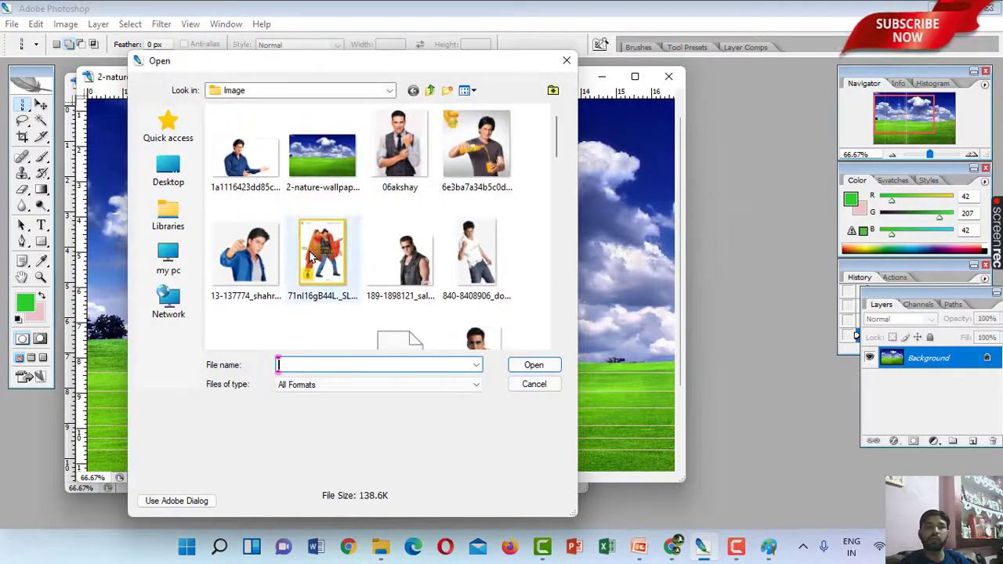
pyautogui.click(312, 257)
pyautogui.scroll(-5, 329, 274)
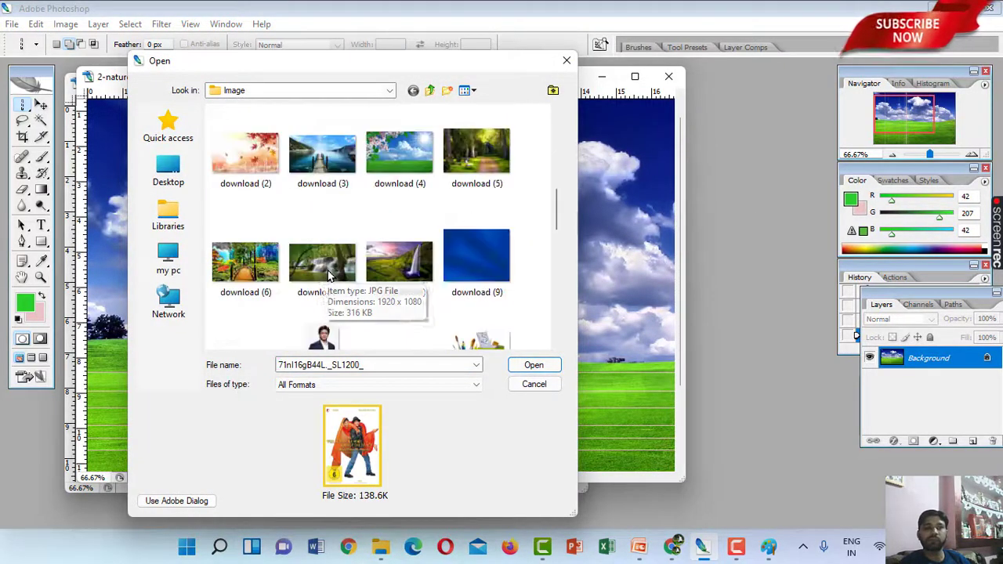
pyautogui.doubleClick(470, 270)
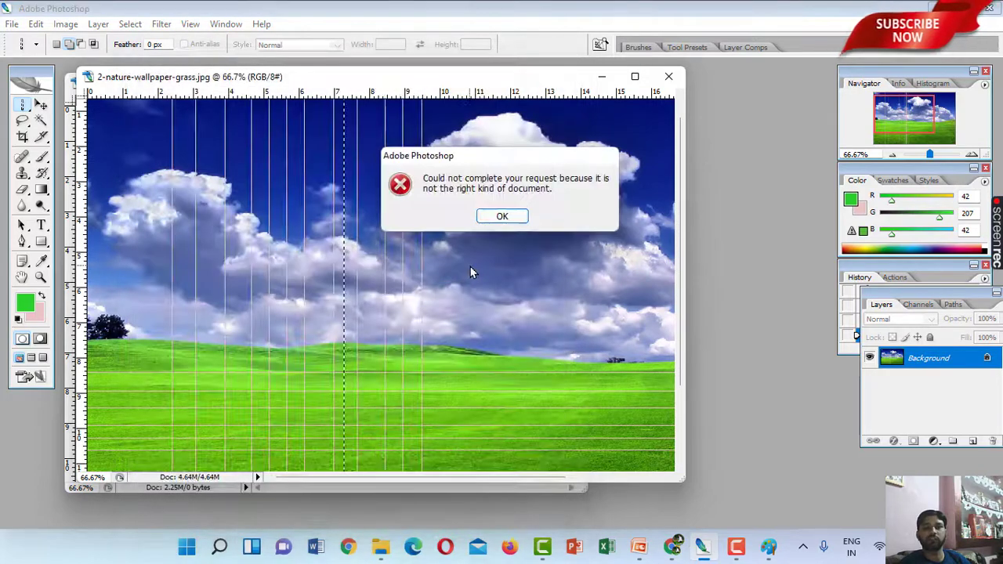
pyautogui.click(502, 216)
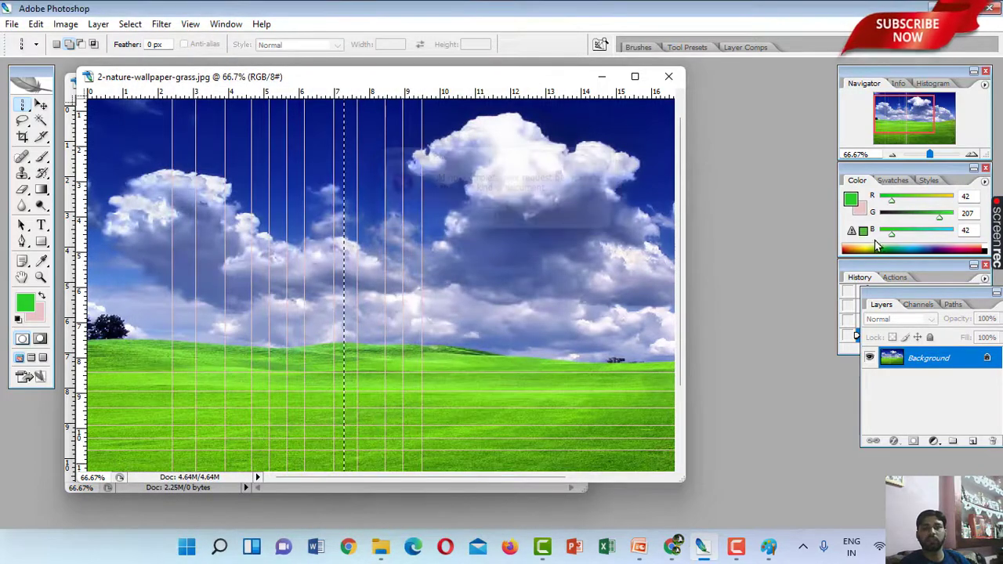
# Step: Open 71nl16gB44L._SL1200_.jpg, accept the missing colour profile, and maximize it
pyautogui.doubleClick(778, 218)
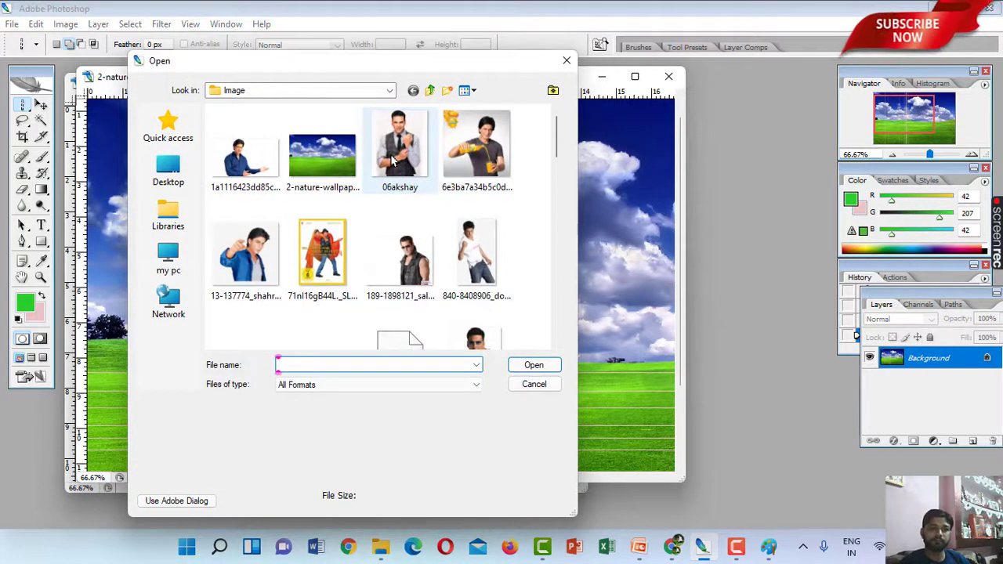
pyautogui.scroll(-3, 394, 162)
pyautogui.scroll(3, 394, 162)
pyautogui.doubleClick(322, 255)
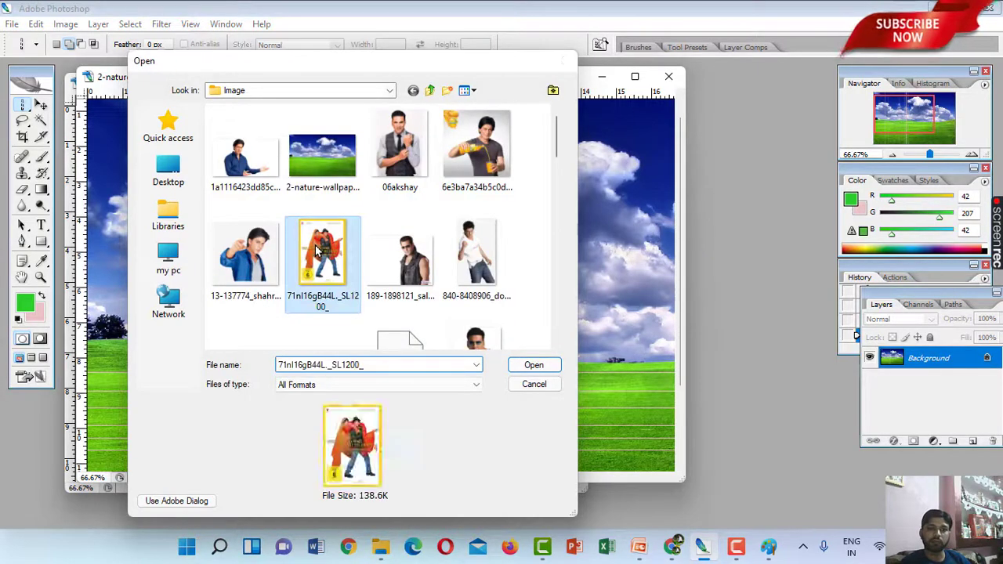
pyautogui.click(781, 361)
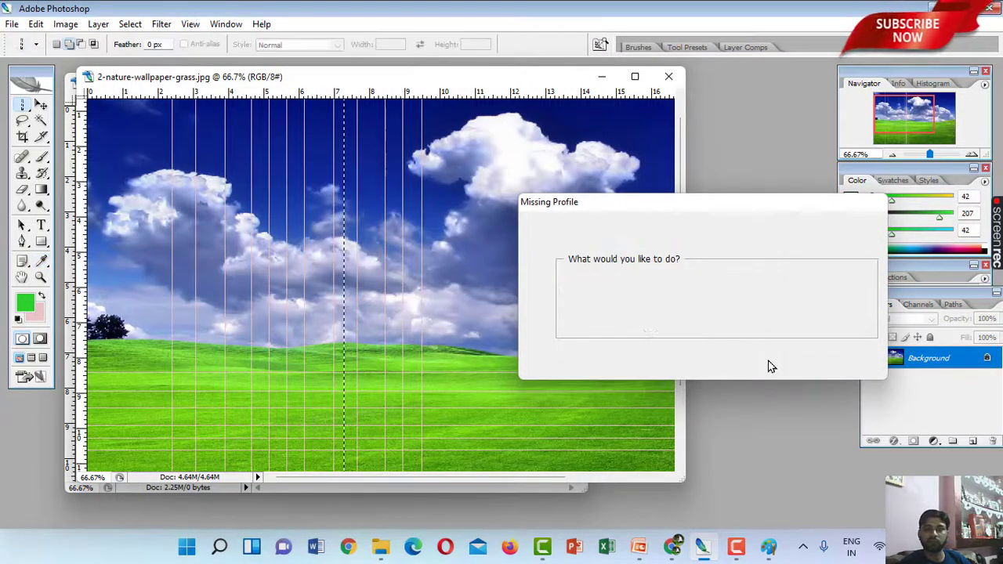
pyautogui.click(262, 84)
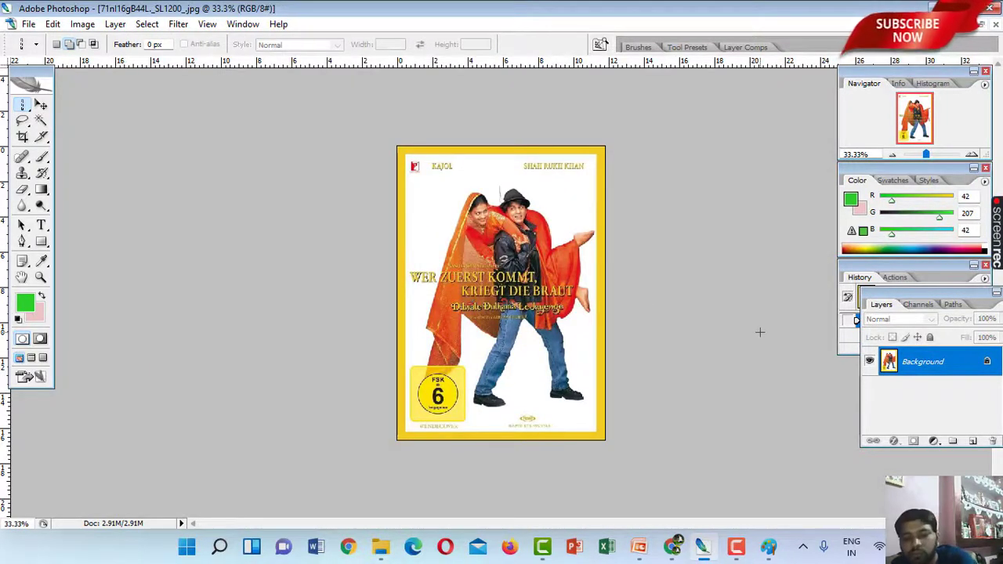
# Step: Zoom in on the poster and switch to the Single Row Marquee Tool
pyautogui.hotkey('ctrl', '+')
pyautogui.hotkey('ctrl', '+')
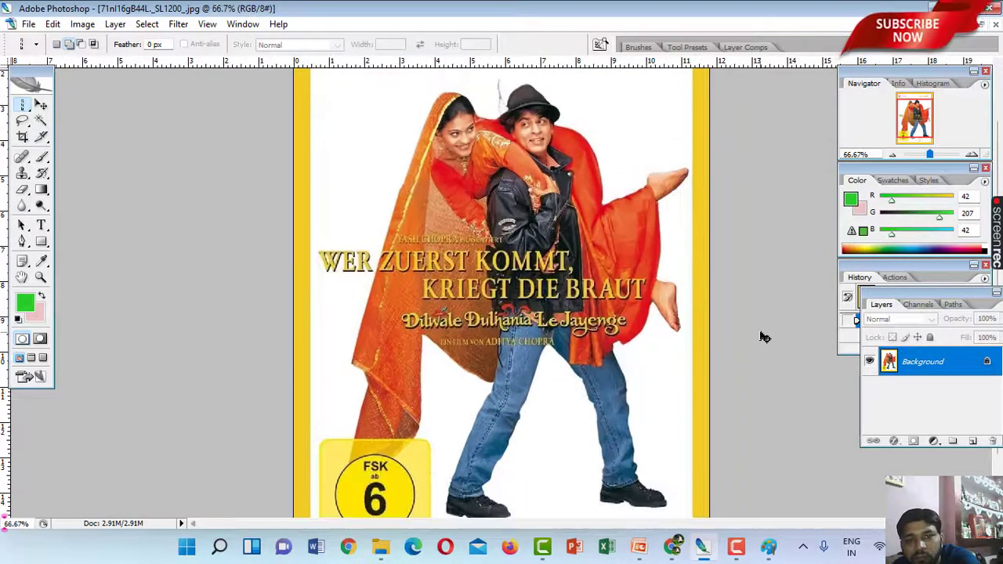
pyautogui.hotkey('ctrl', '+')
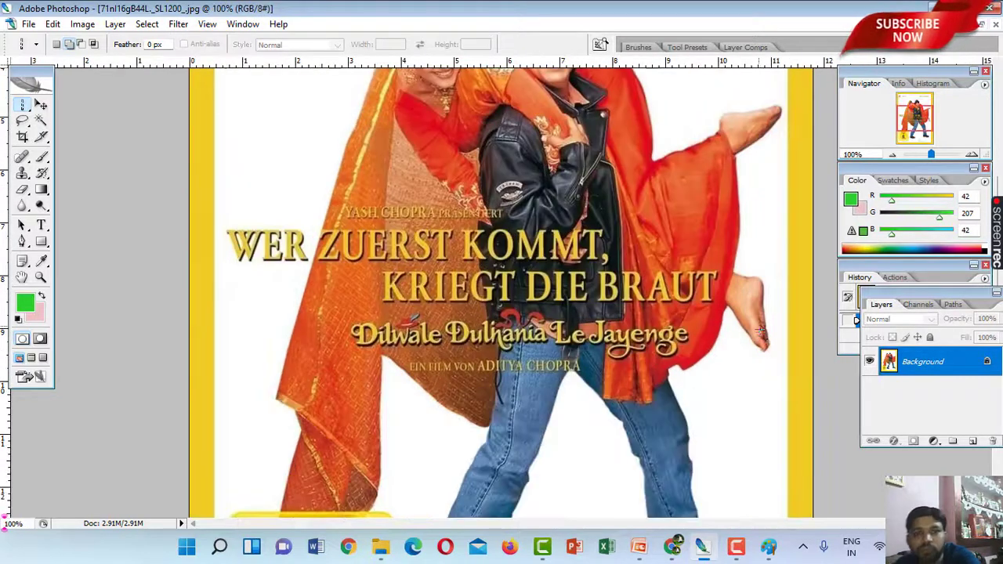
pyautogui.scroll(1, 758, 329)
pyautogui.scroll(1, 705, 314)
pyautogui.scroll(1, 643, 297)
pyautogui.scroll(1, 596, 282)
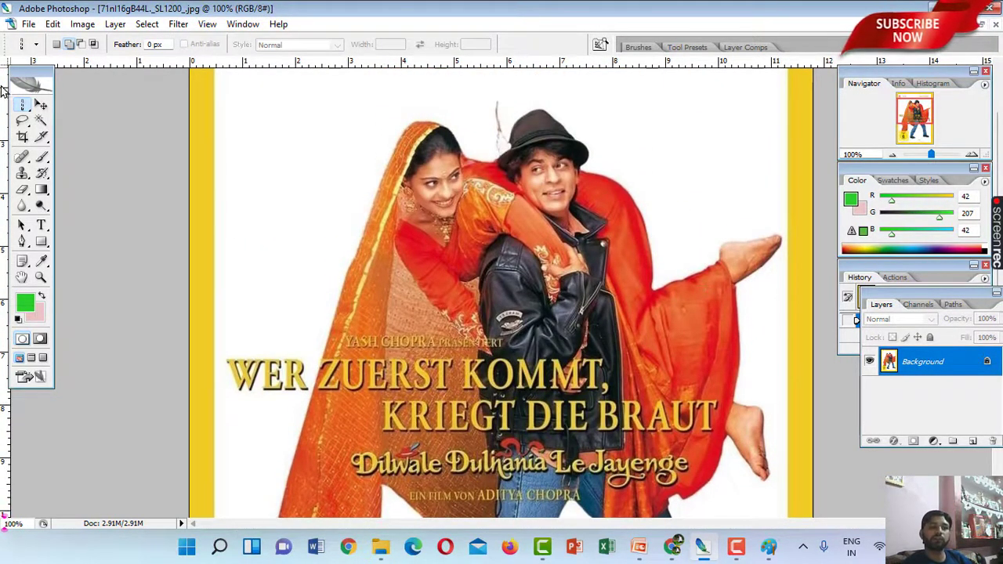
pyautogui.click(25, 111)
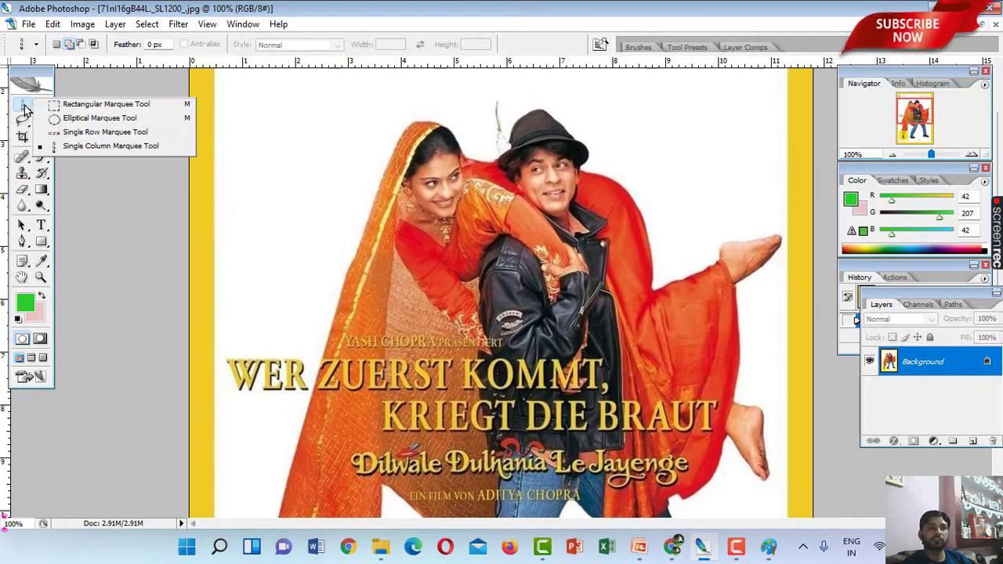
pyautogui.click(72, 49)
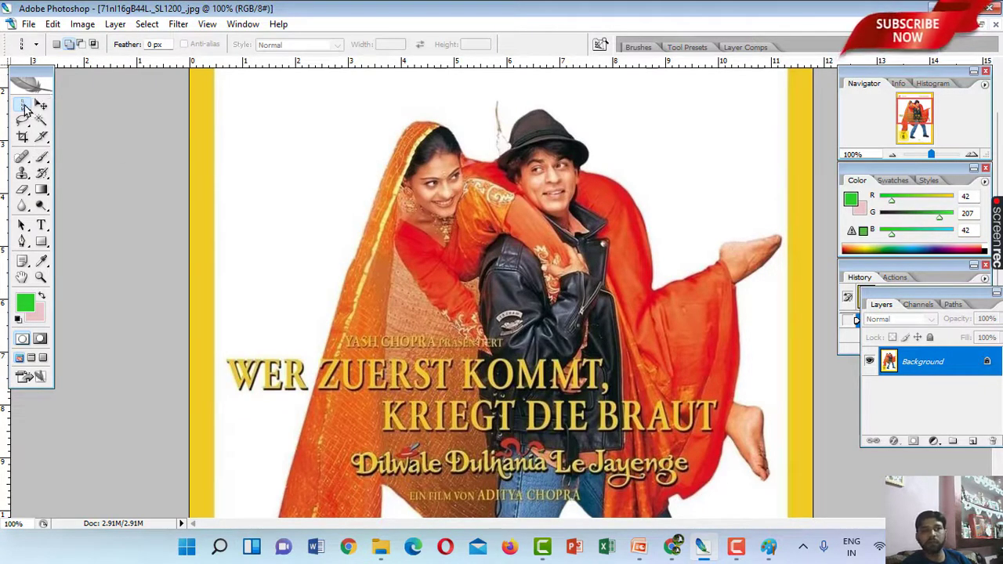
pyautogui.click(26, 111)
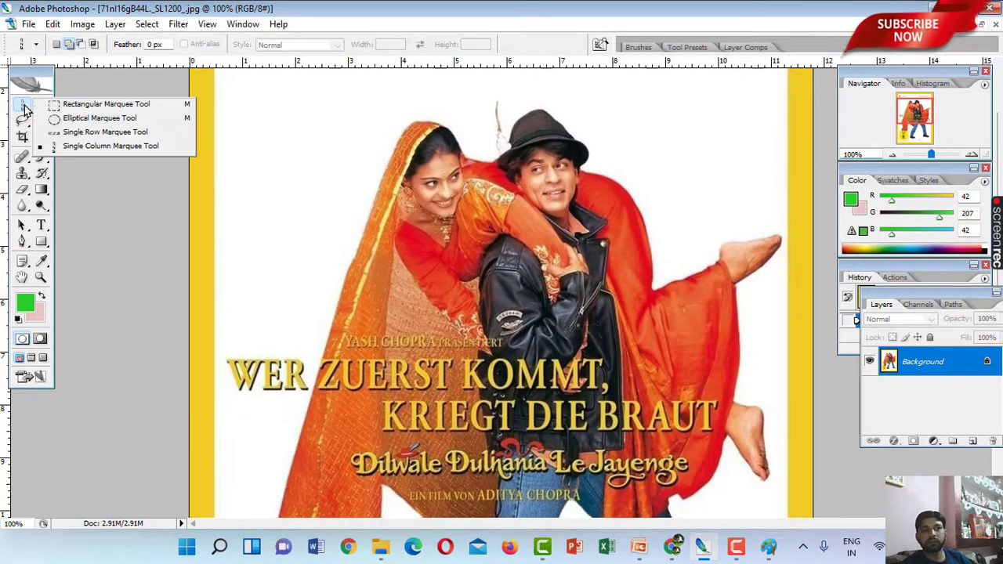
pyautogui.click(110, 133)
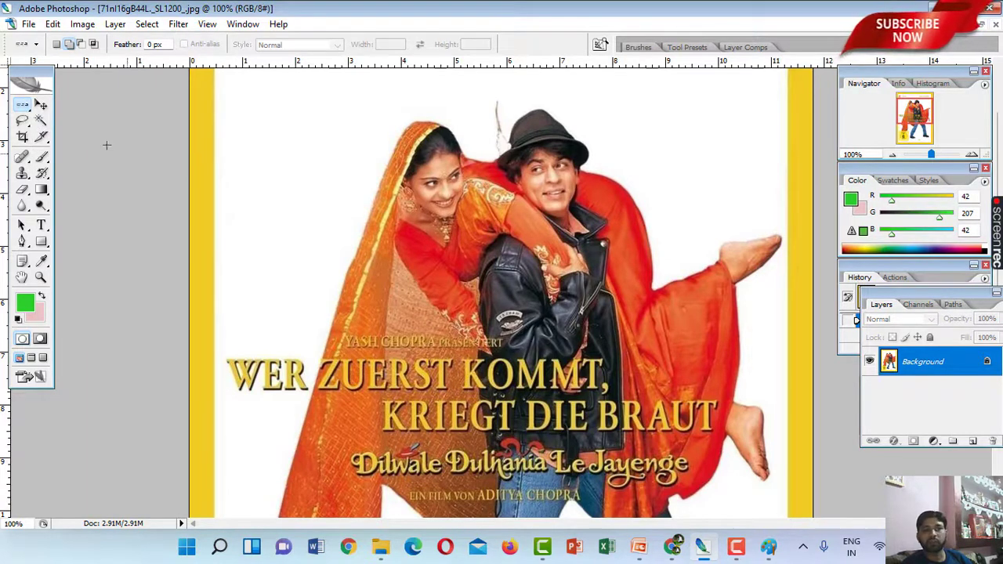
# Step: Add six one-pixel row selections across the actors' upper bodies
pyautogui.click(400, 210)
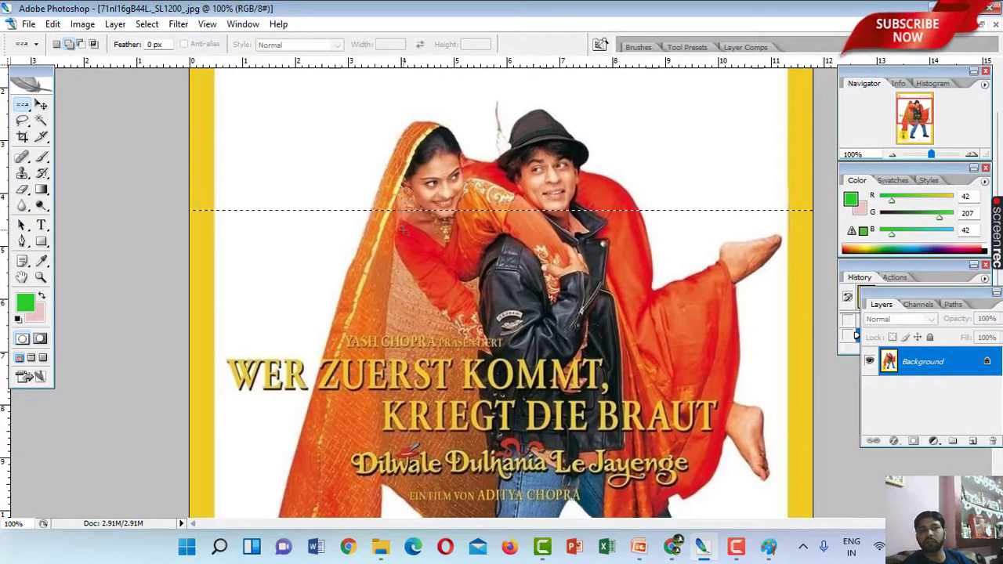
pyautogui.click(399, 231)
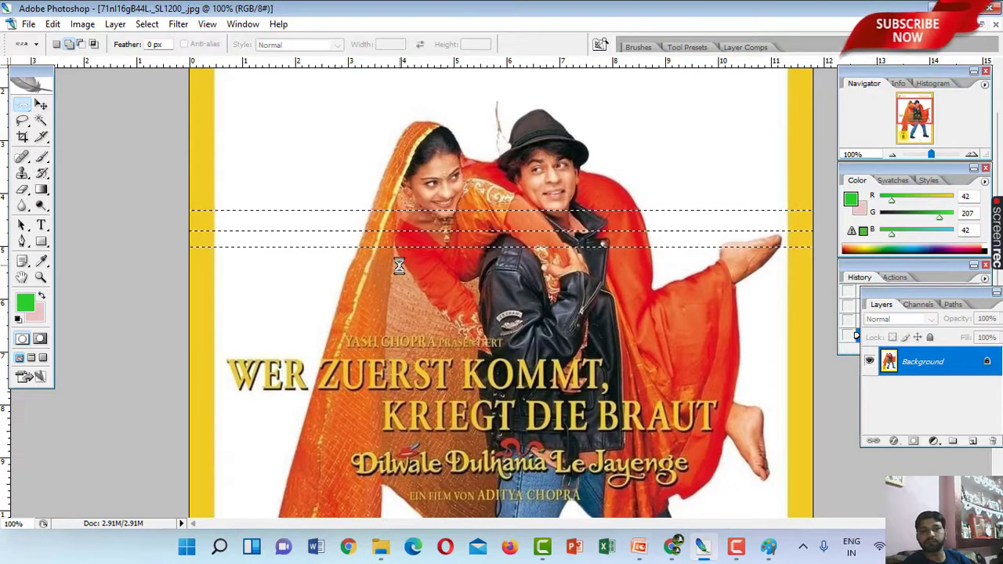
pyautogui.click(400, 265)
pyautogui.click(400, 302)
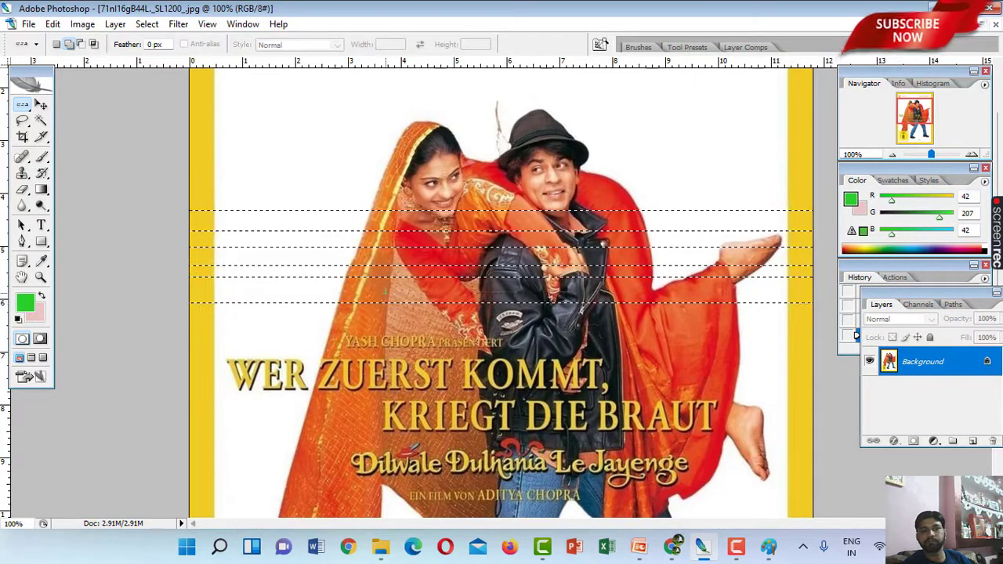
pyautogui.click(282, 294)
pyautogui.click(278, 319)
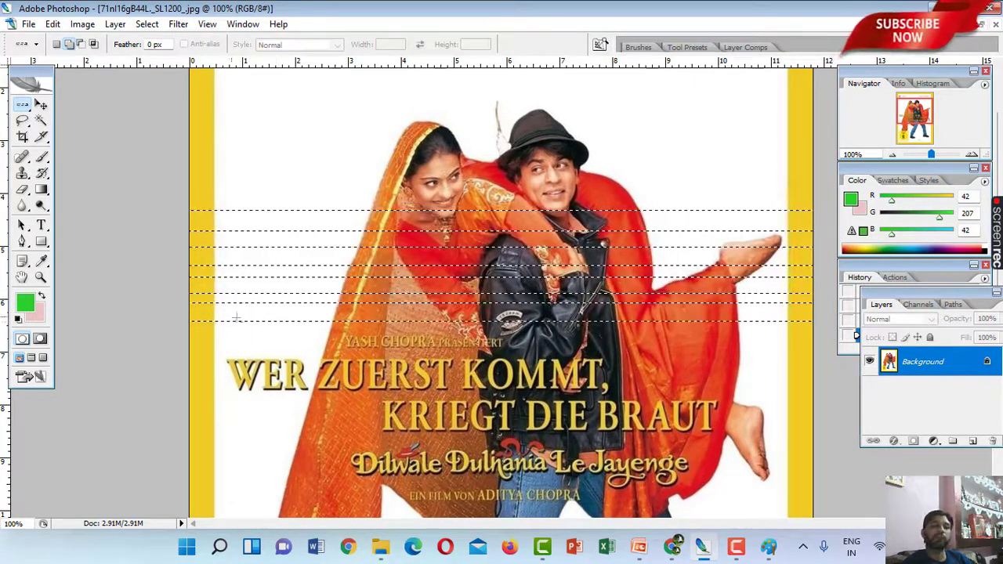
pyautogui.click(32, 314)
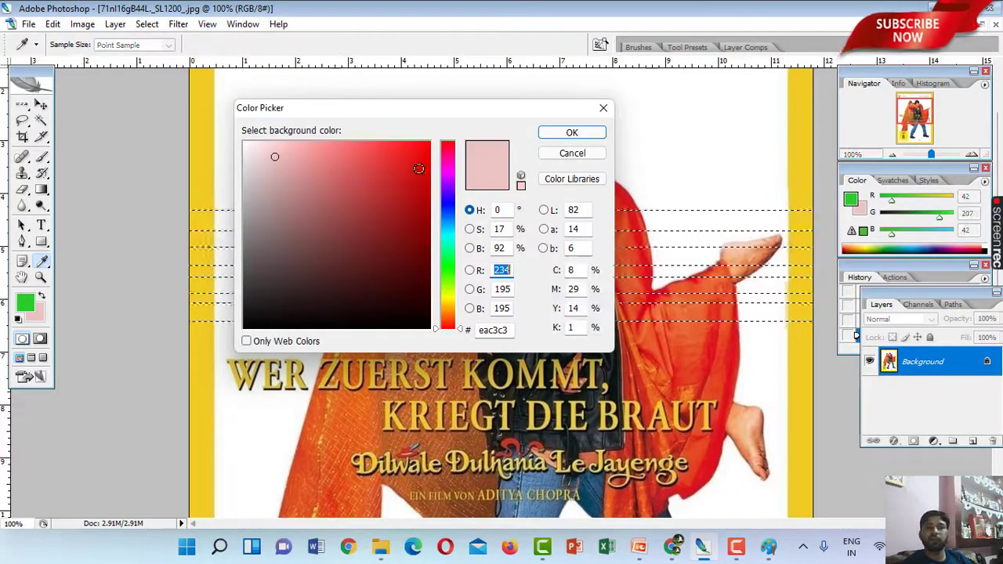
# Step: Set the background colour to magenta f304b8, fill the row selections, and deselect
pyautogui.click(428, 151)
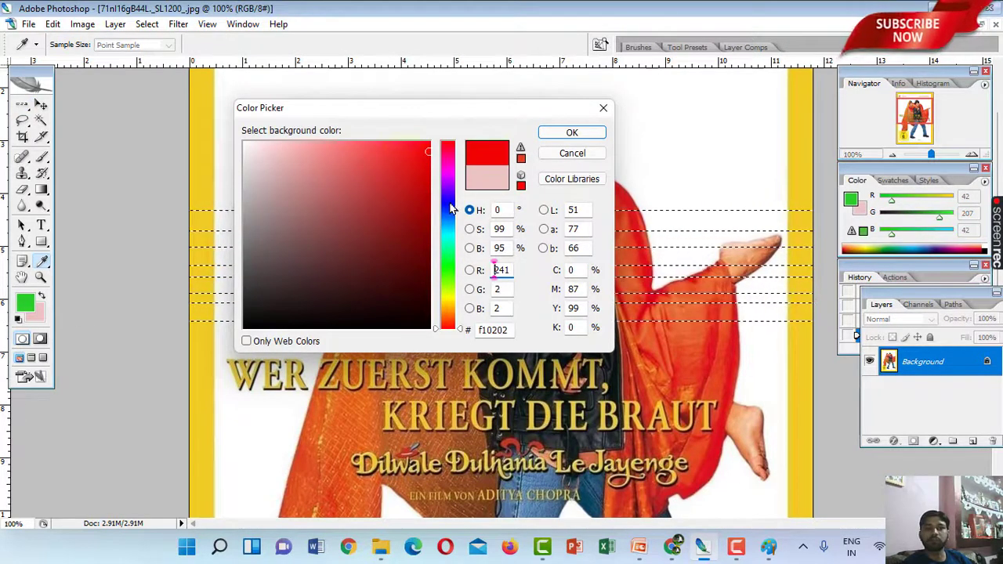
pyautogui.moveTo(452, 209); pyautogui.dragTo(450, 171)
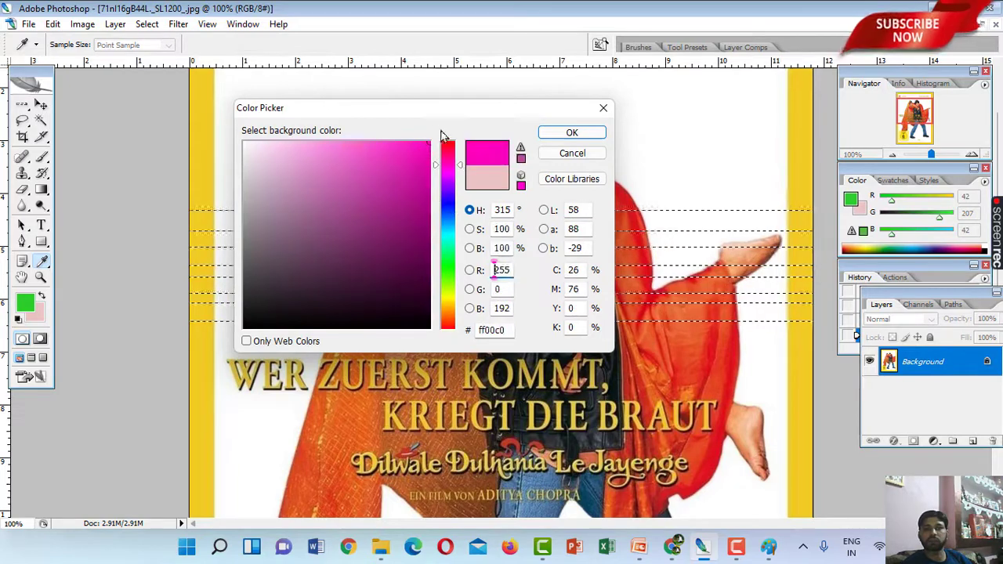
pyautogui.click(544, 132)
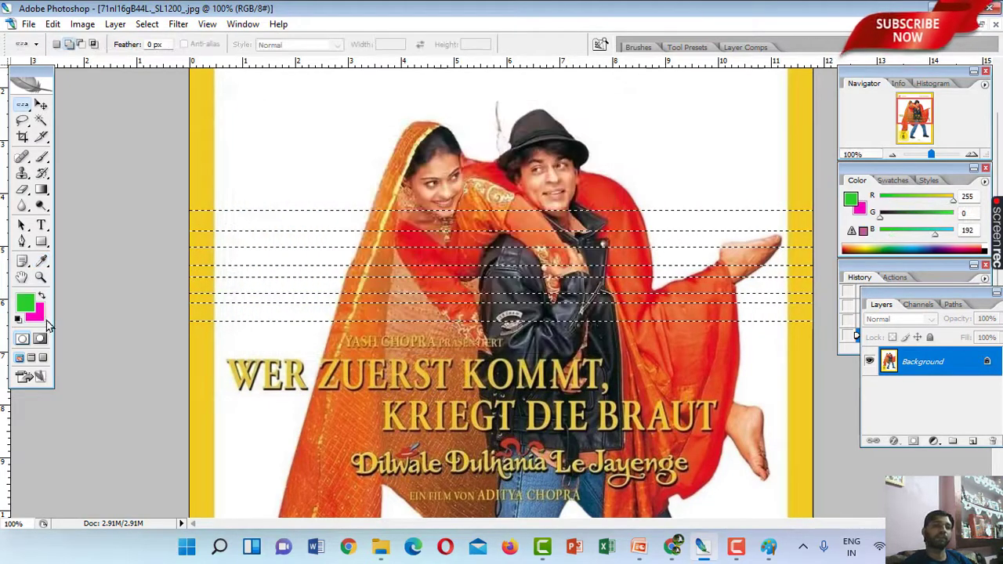
pyautogui.click(35, 314)
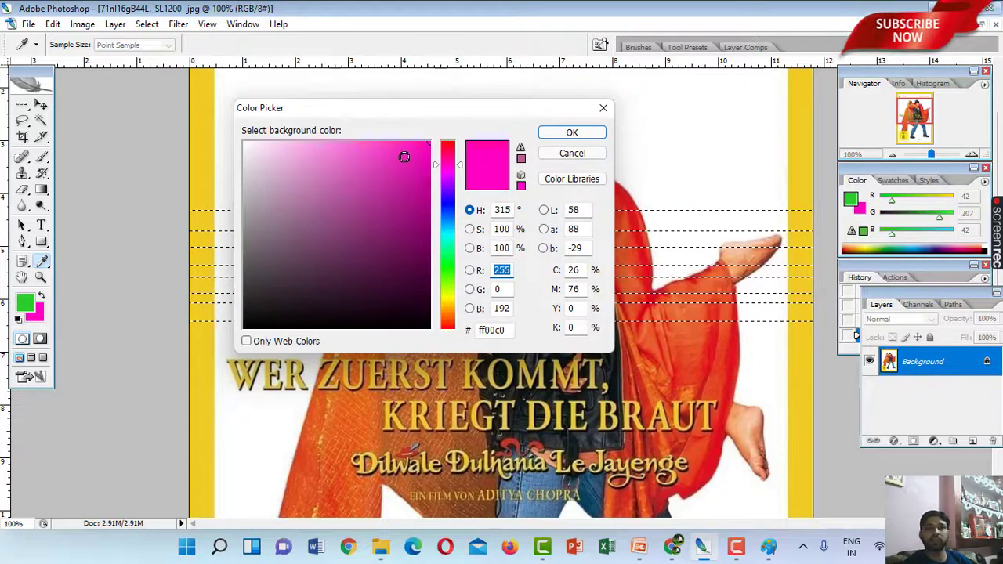
pyautogui.click(427, 151)
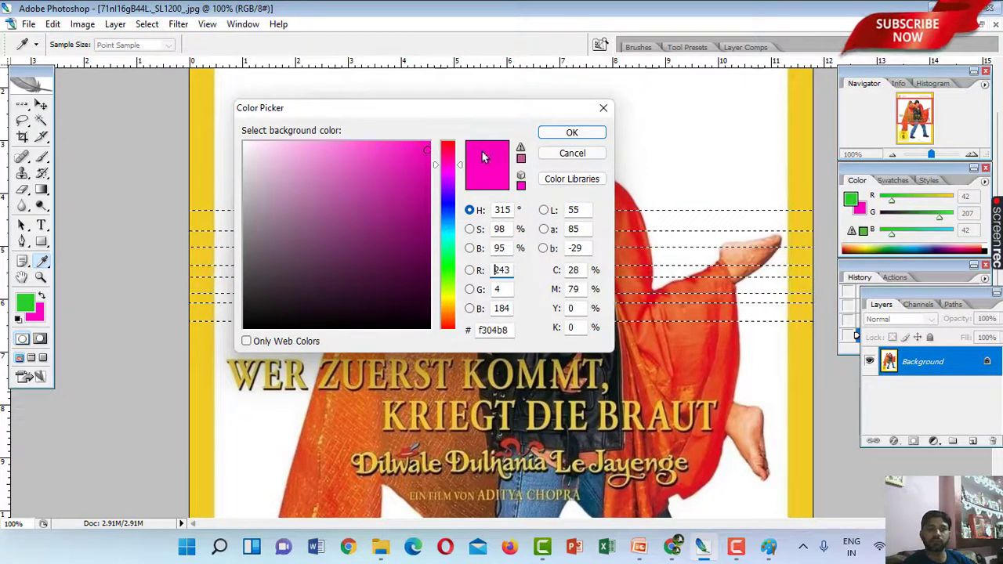
pyautogui.click(570, 135)
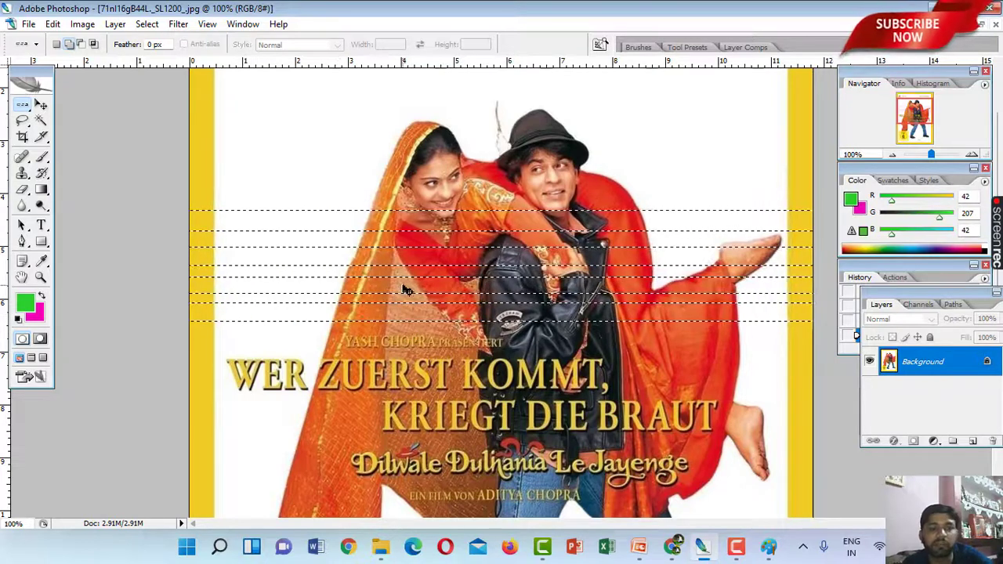
pyautogui.press('Delete')
pyautogui.hotkey('ctrl', 'd')
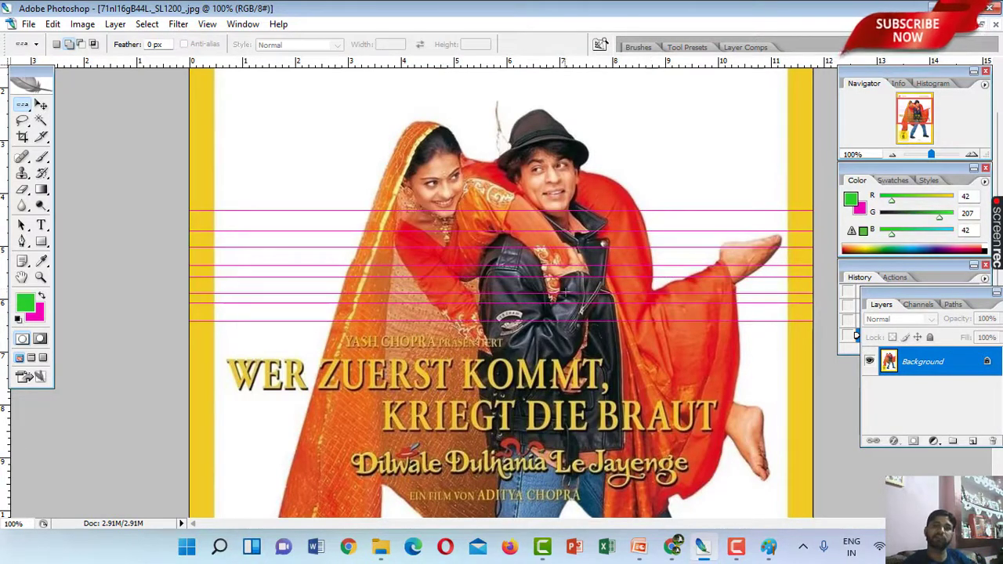
# Step: Switch to Single Column Marquee and add column selections across the poster's left side
pyautogui.click(25, 110)
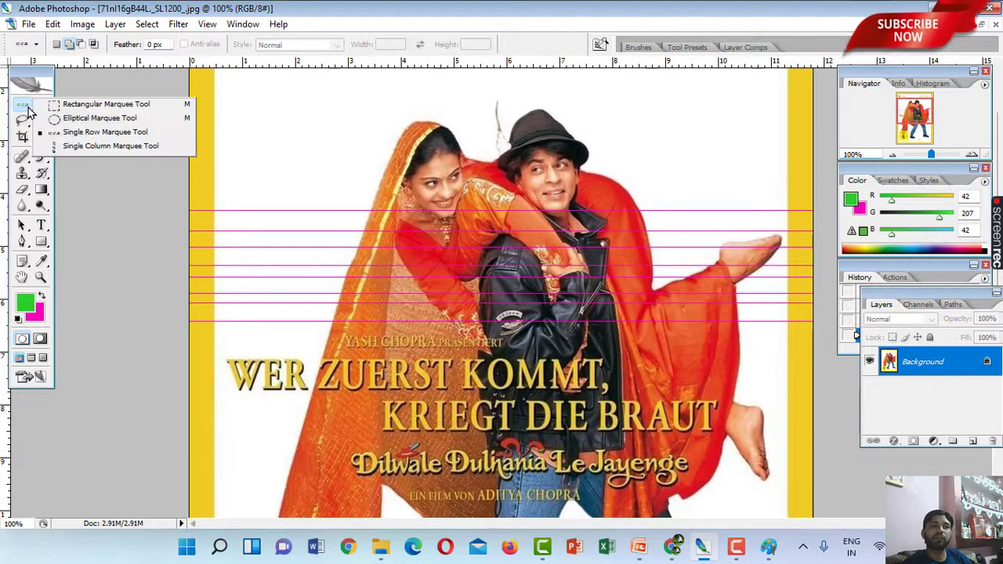
pyautogui.click(116, 149)
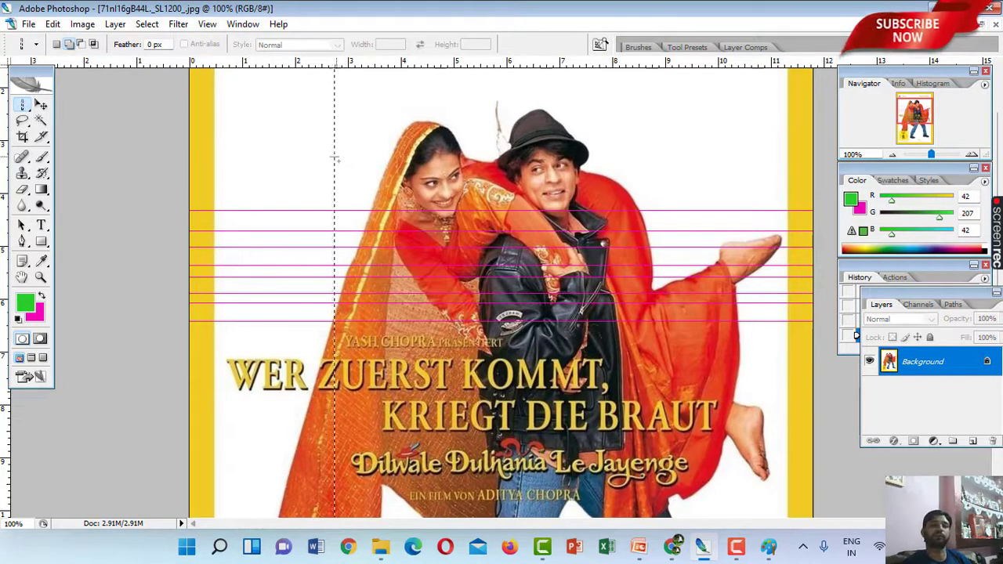
pyautogui.keyDown('shift'); pyautogui.click(353, 162); pyautogui.keyUp('shift')
pyautogui.keyDown('shift'); pyautogui.click(377, 167); pyautogui.keyUp('shift')
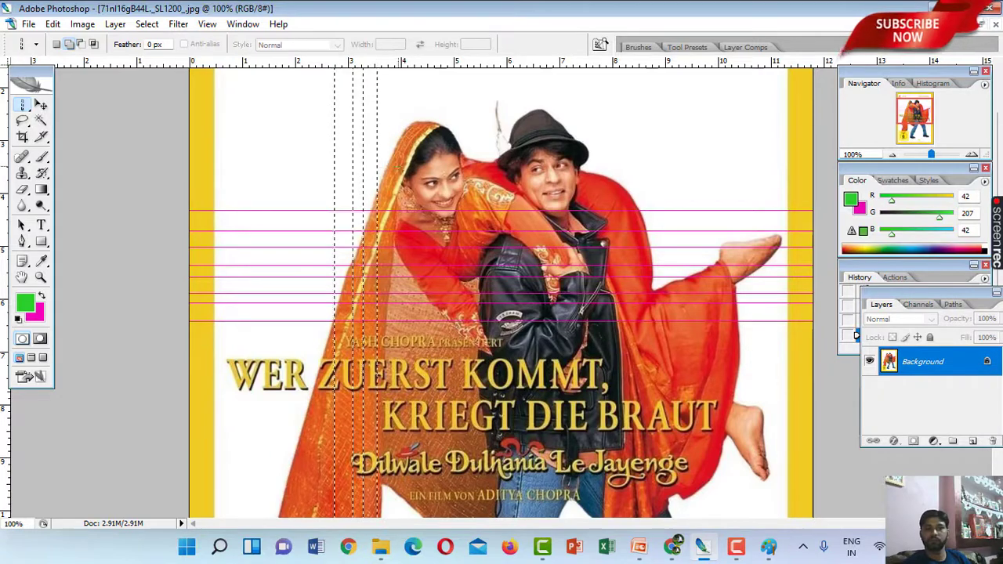
pyautogui.keyDown('shift'); pyautogui.click(423, 166); pyautogui.keyUp('shift')
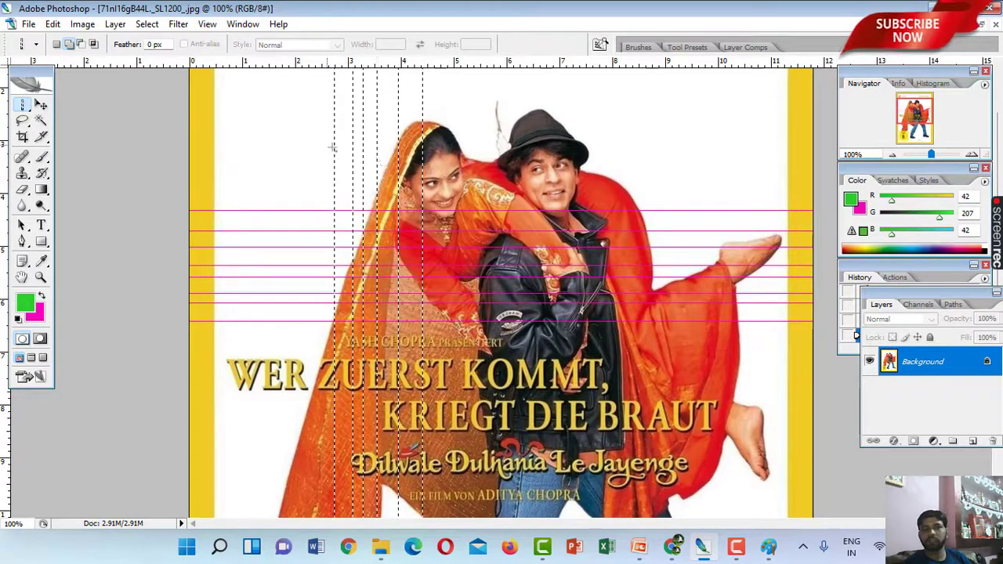
pyautogui.keyDown('shift'); pyautogui.click(448, 166); pyautogui.keyUp('shift')
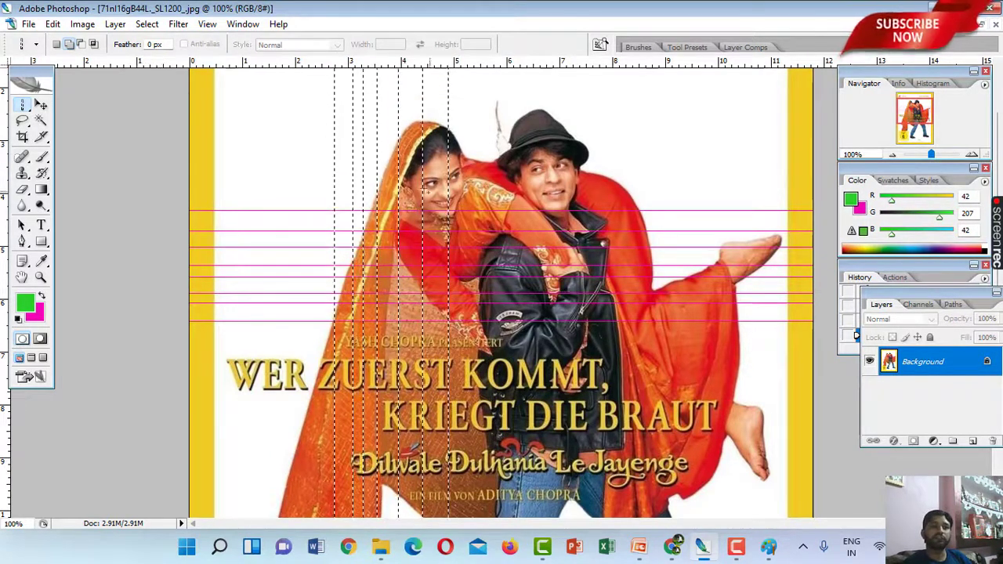
pyautogui.keyDown('shift'); pyautogui.click(478, 186); pyautogui.keyUp('shift')
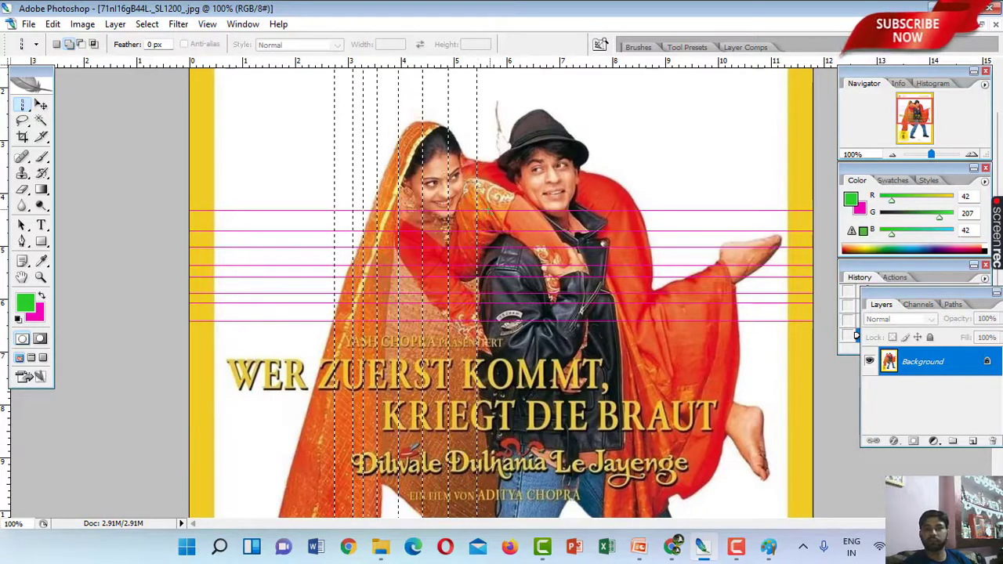
pyautogui.keyDown('shift'); pyautogui.click(465, 208); pyautogui.keyUp('shift')
# Step: Add more columns toward the right and turn them into magenta vertical lines
pyautogui.keyDown('shift'); pyautogui.click(497, 208); pyautogui.keyUp('shift')
pyautogui.keyDown('shift'); pyautogui.click(526, 204); pyautogui.keyUp('shift')
pyautogui.keyDown('shift'); pyautogui.click(571, 204); pyautogui.keyUp('shift')
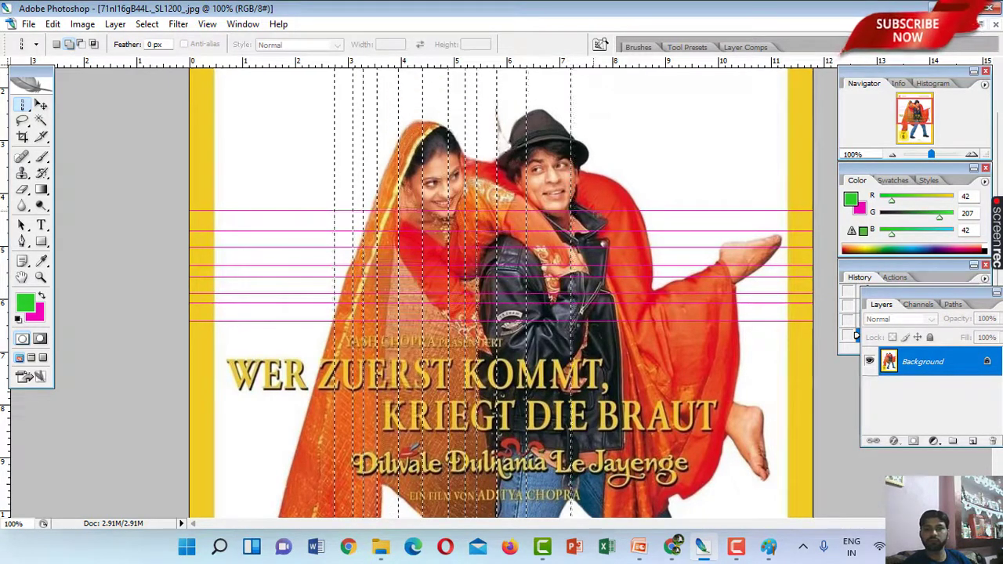
pyautogui.keyDown('shift'); pyautogui.click(541, 212); pyautogui.keyUp('shift')
pyautogui.keyDown('shift'); pyautogui.click(587, 213); pyautogui.keyUp('shift')
pyautogui.keyDown('shift'); pyautogui.click(619, 212); pyautogui.keyUp('shift')
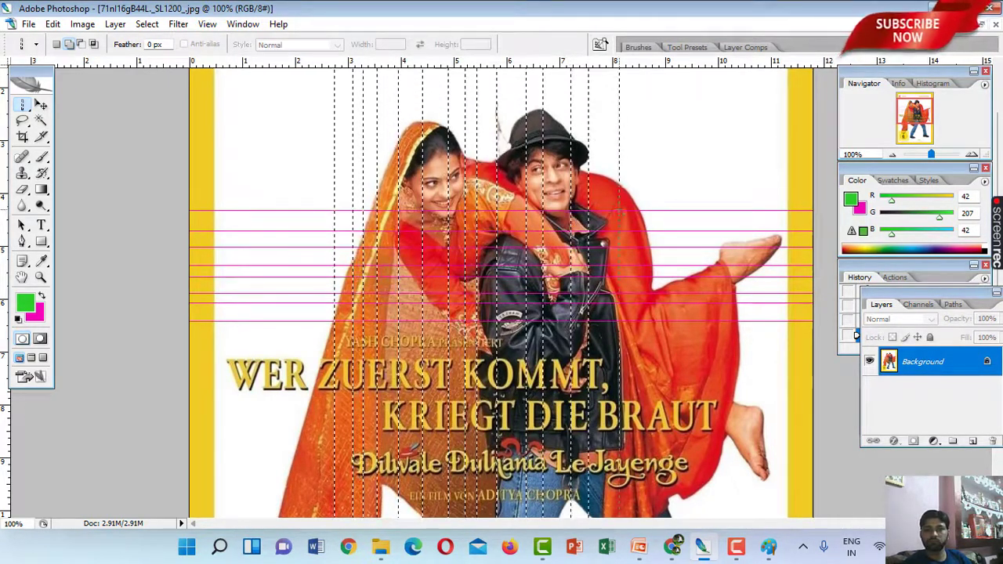
pyautogui.keyDown('shift'); pyautogui.click(645, 220); pyautogui.keyUp('shift')
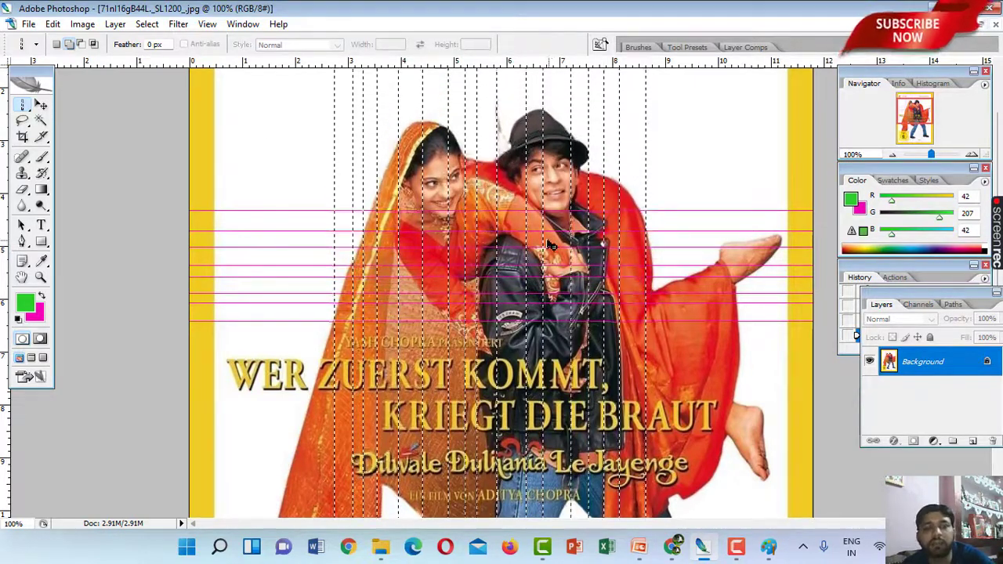
pyautogui.hotkey('ctrl', 'd')
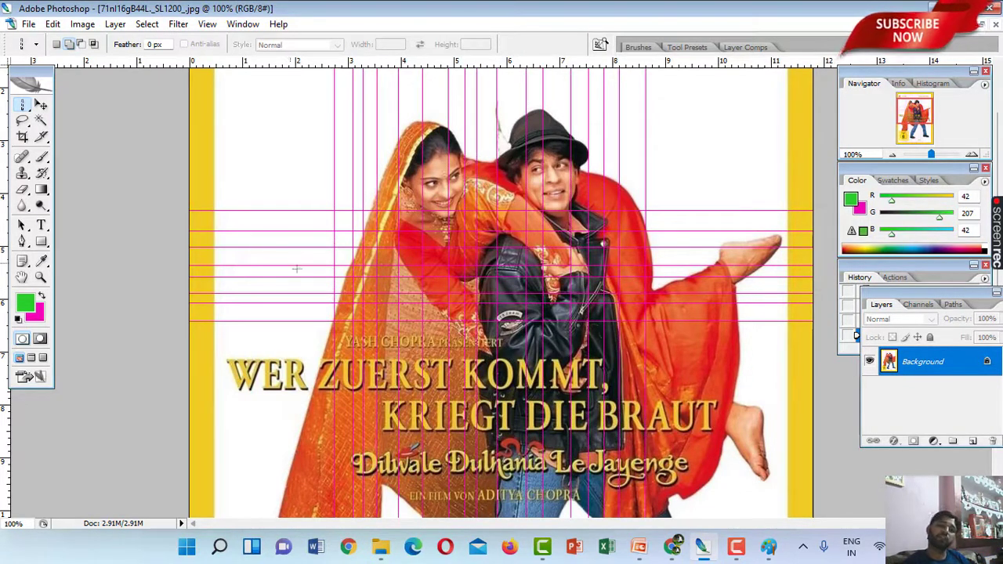
# Step: Return to the Rectangular Marquee and restore the poster window to floating
pyautogui.rightClick(22, 107)
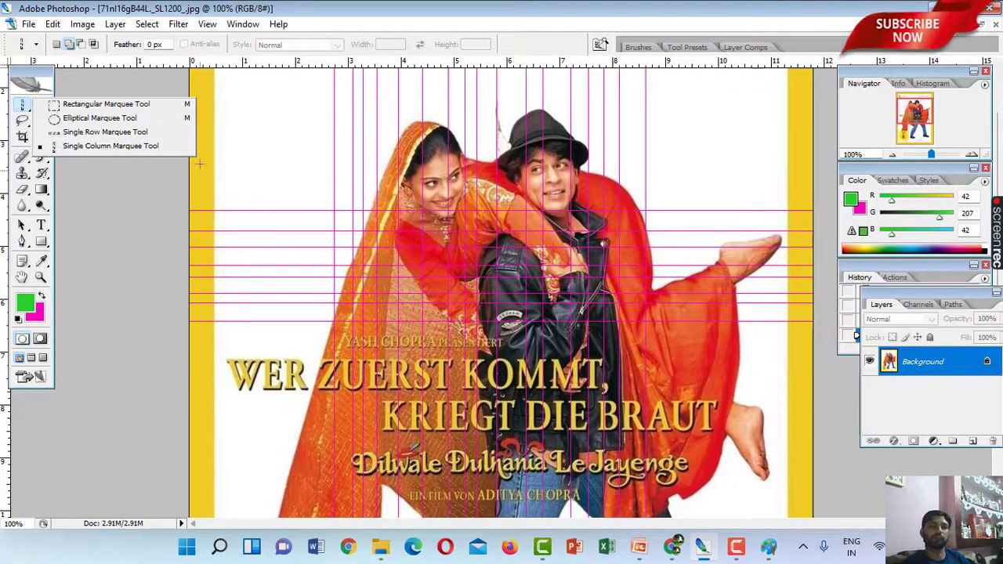
pyautogui.click(106, 103)
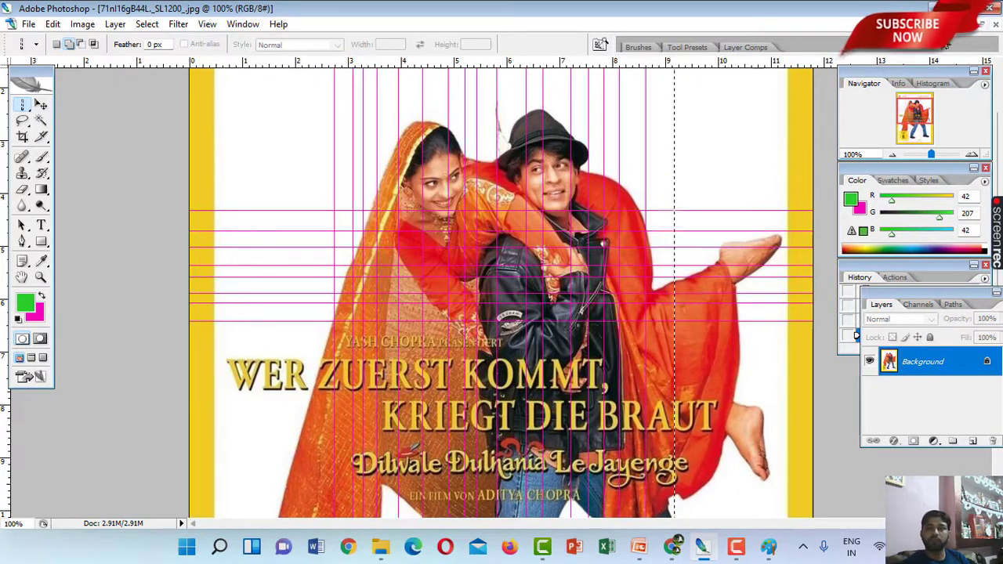
pyautogui.click(981, 24)
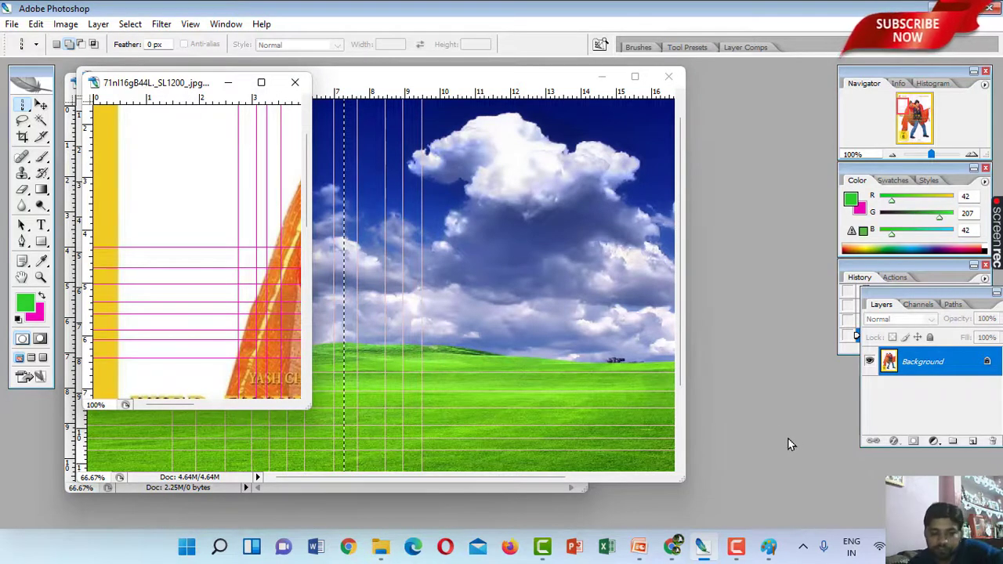
# Step: Create a new 1024 x 768 blank document and maximize its window
pyautogui.hotkey('ctrl', 'n')
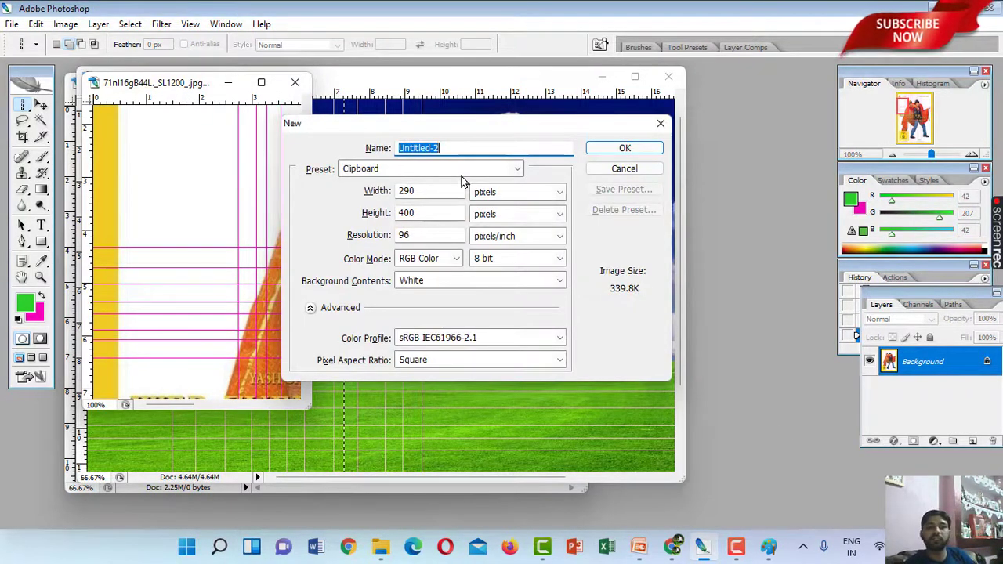
pyautogui.click(463, 169)
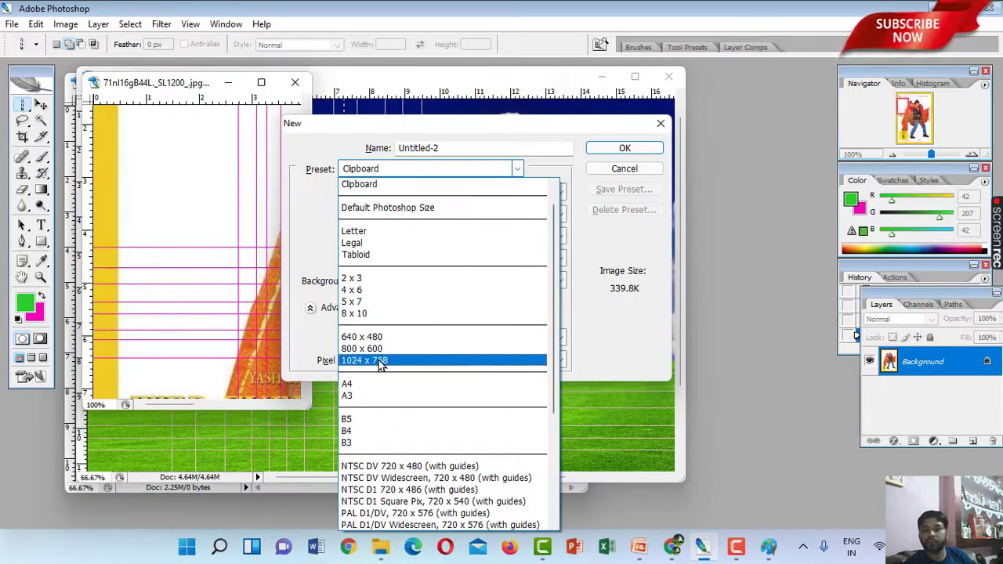
pyautogui.click(381, 362)
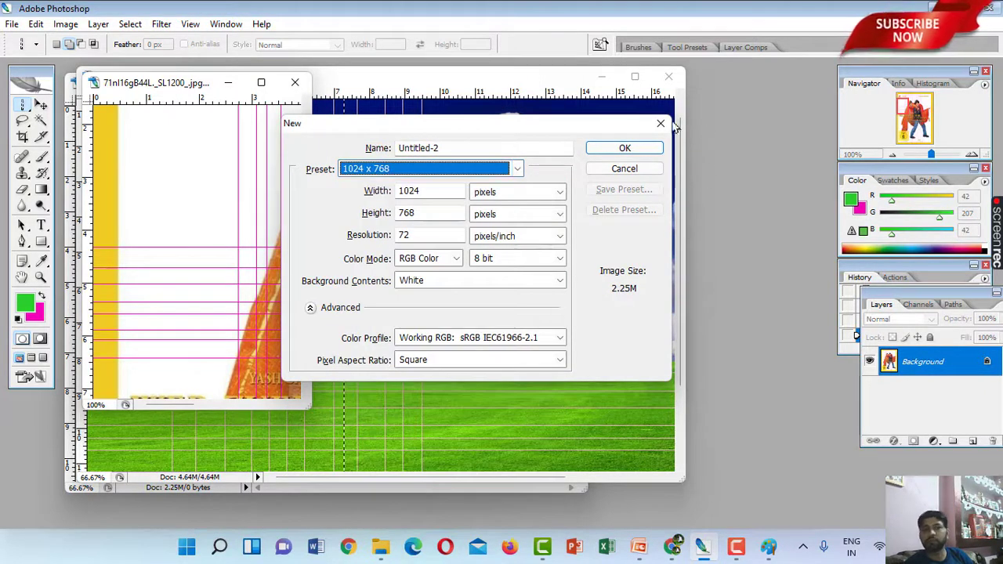
pyautogui.click(624, 148)
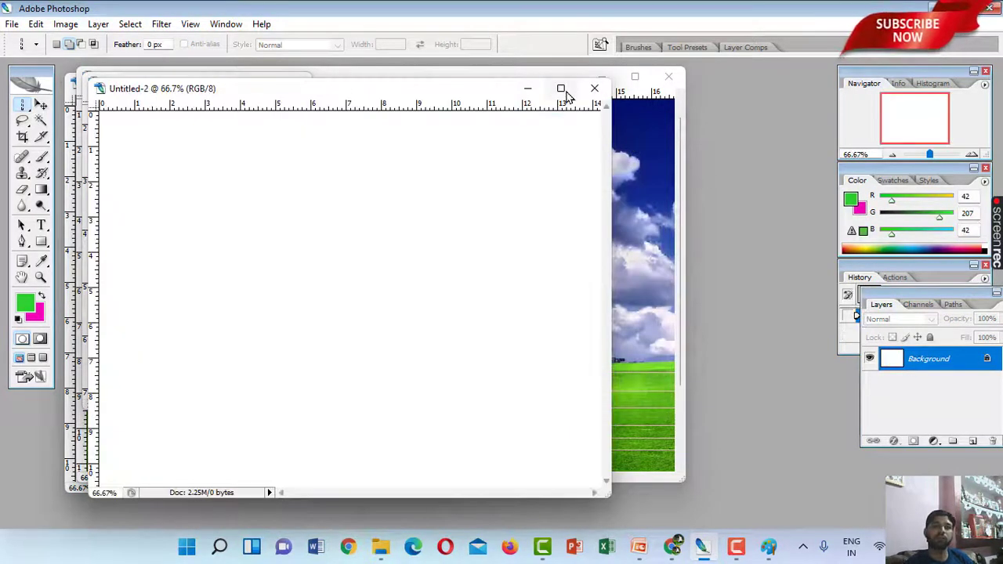
pyautogui.click(560, 87)
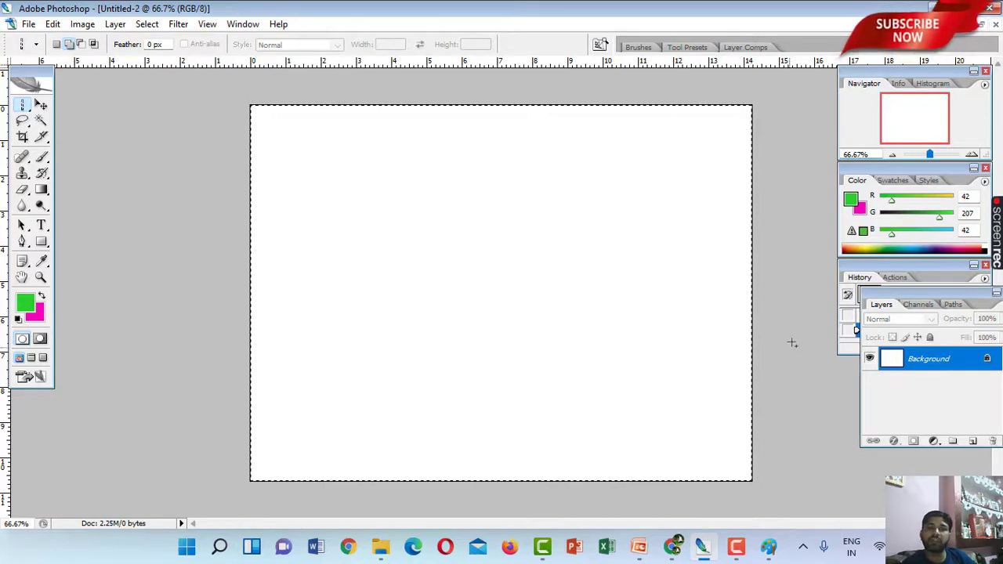
# Step: Select the whole page, then subtract an inner rectangle to leave a border strip
pyautogui.rightClick(23, 105)
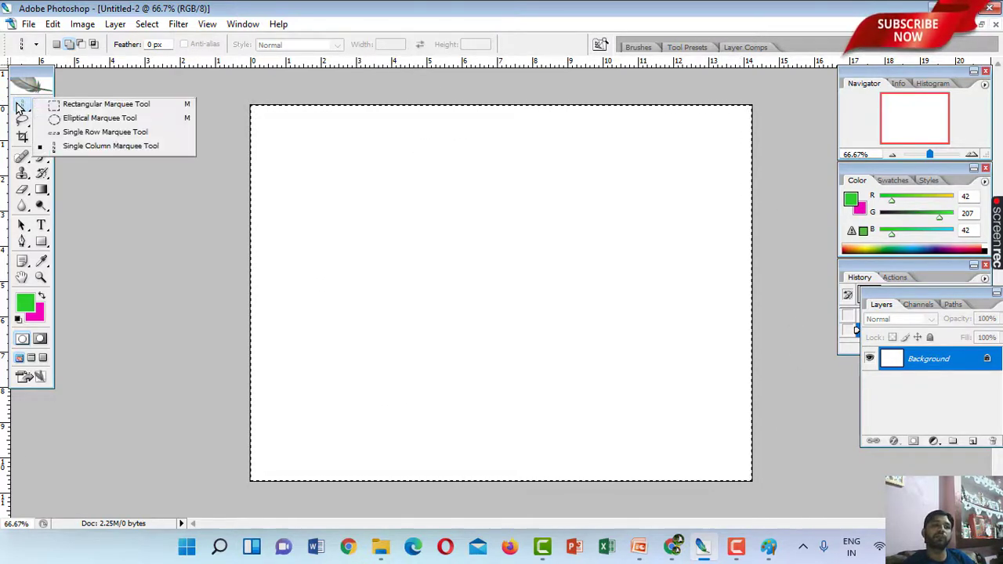
pyautogui.click(78, 105)
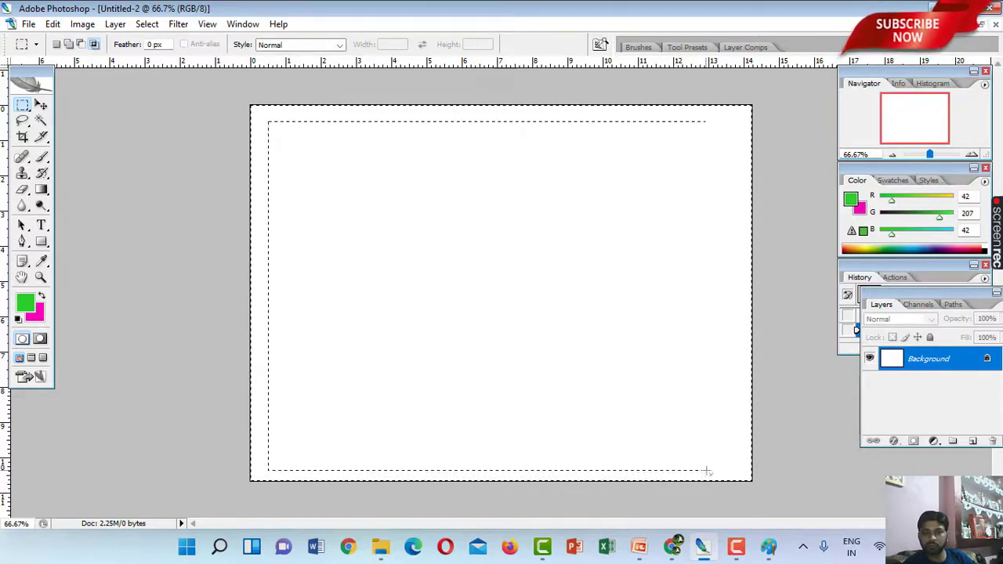
pyautogui.moveTo(548, 439); pyautogui.dragTo(734, 463)
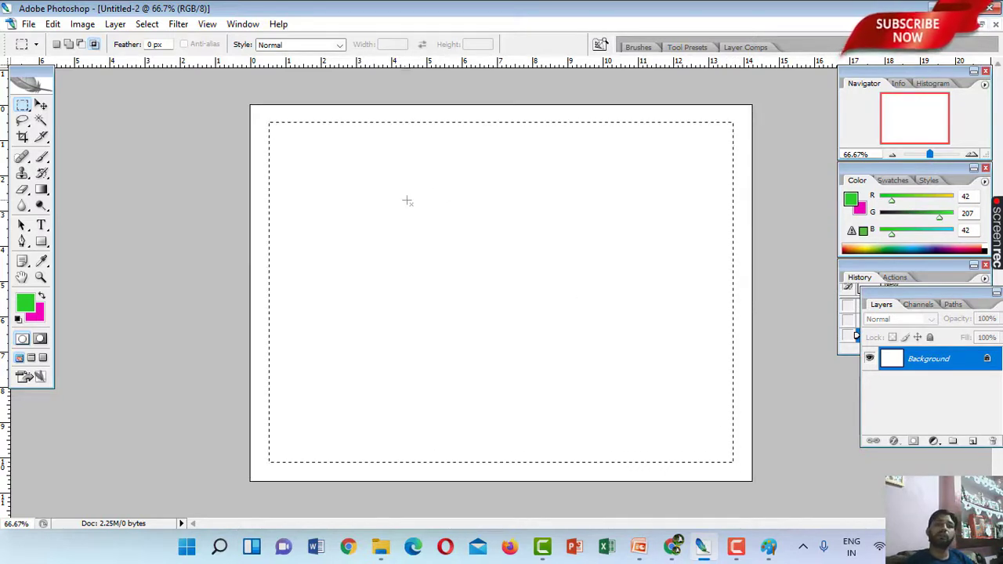
pyautogui.click(69, 44)
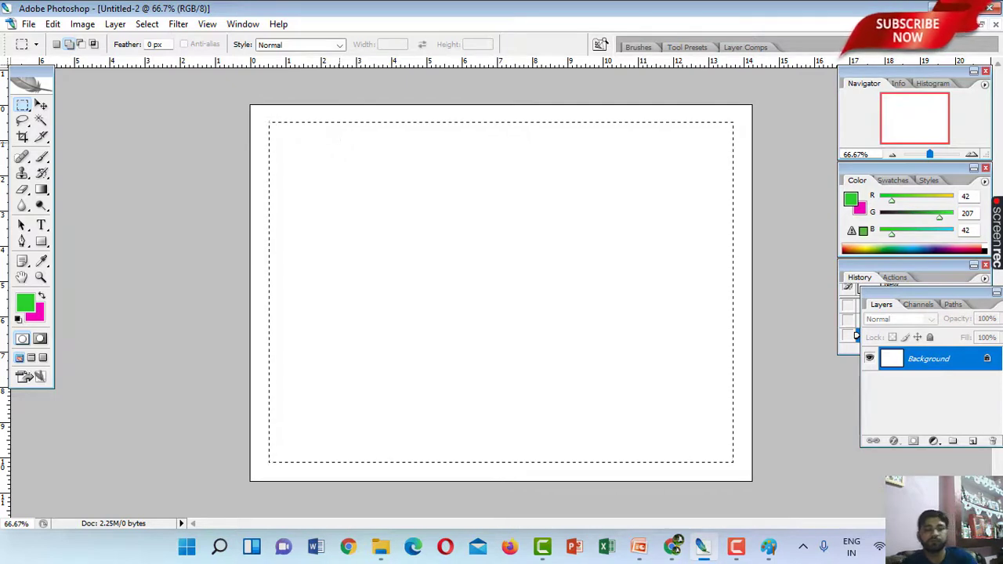
pyautogui.click(342, 145)
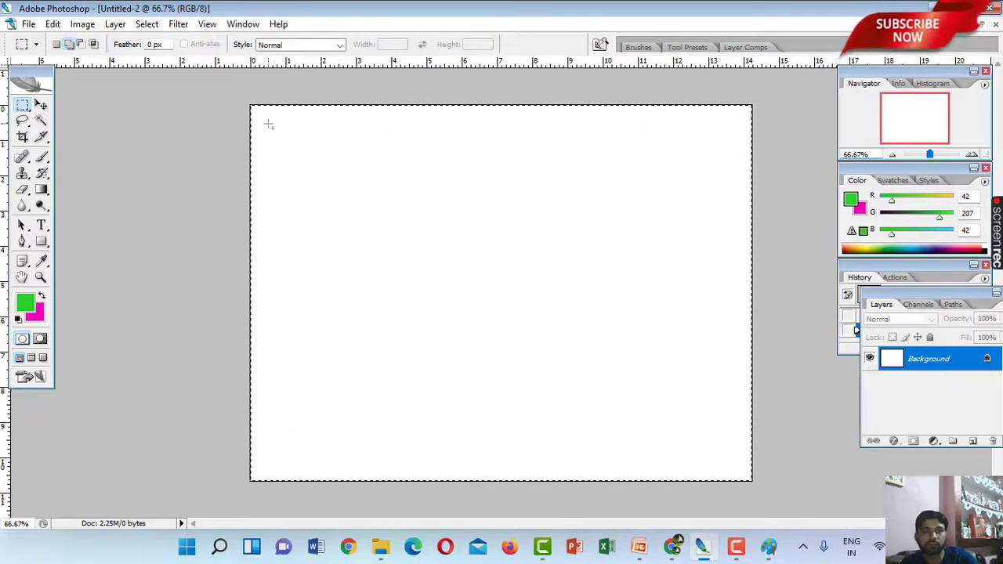
pyautogui.moveTo(266, 120); pyautogui.dragTo(297, 159)
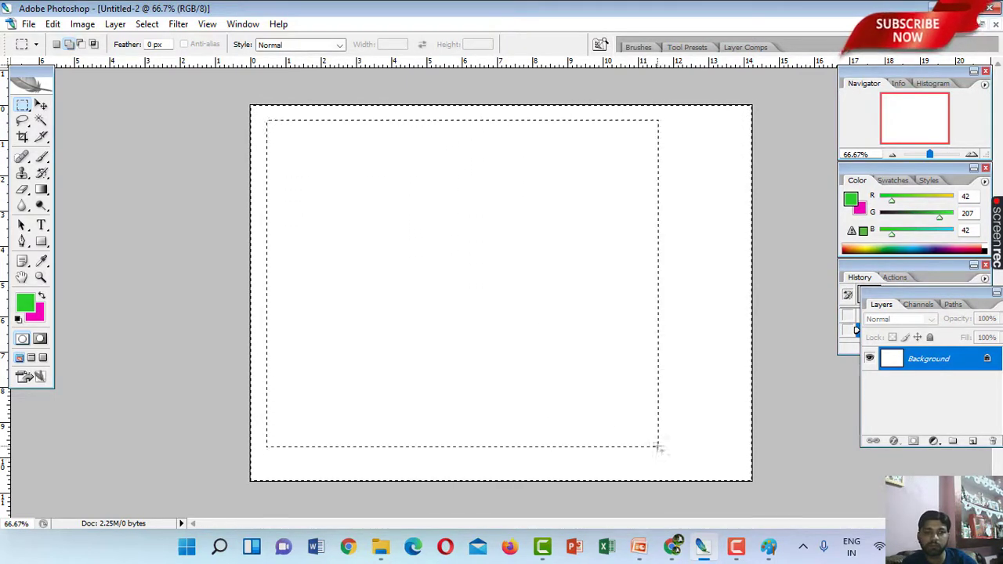
pyautogui.moveTo(658, 446); pyautogui.dragTo(738, 471)
pyautogui.click(82, 45)
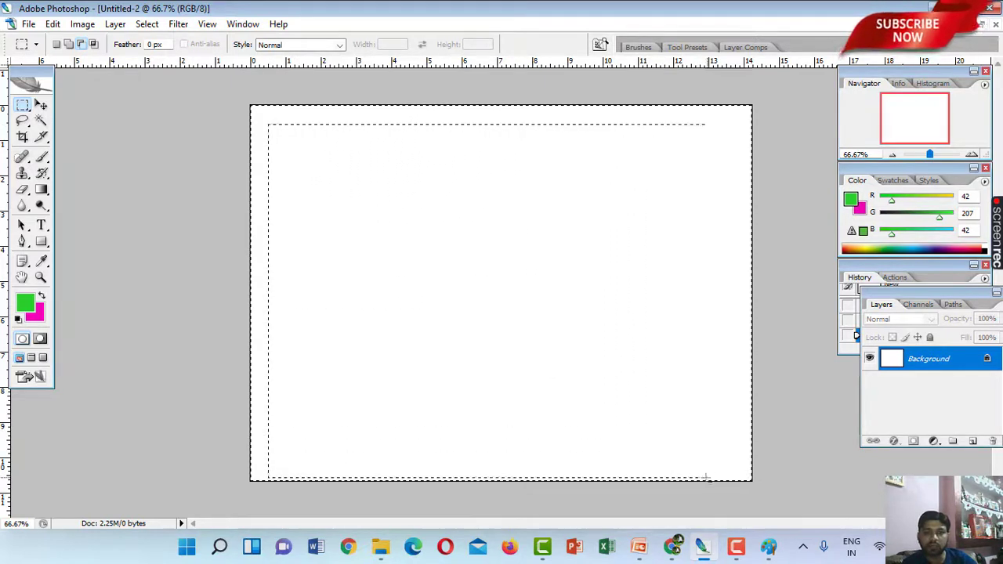
pyautogui.moveTo(706, 476); pyautogui.dragTo(727, 465)
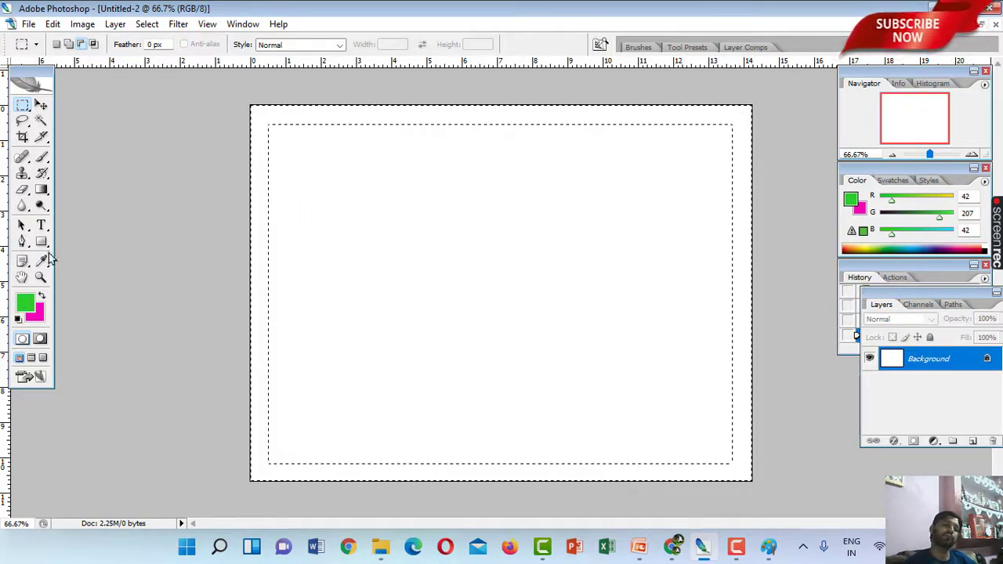
# Step: Choose the Brush Tool with the 74 px leaf brush preset
pyautogui.click(43, 158)
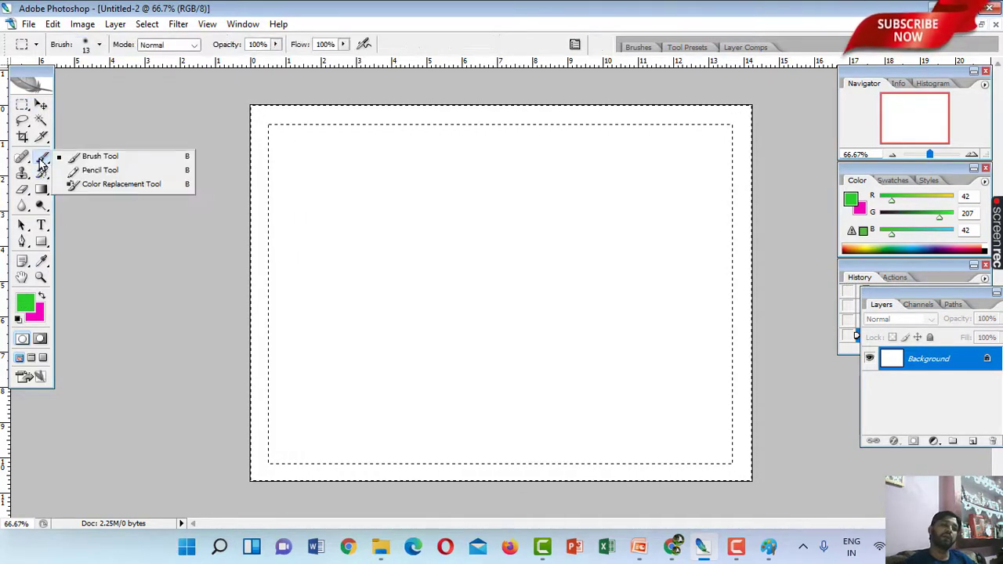
pyautogui.click(100, 157)
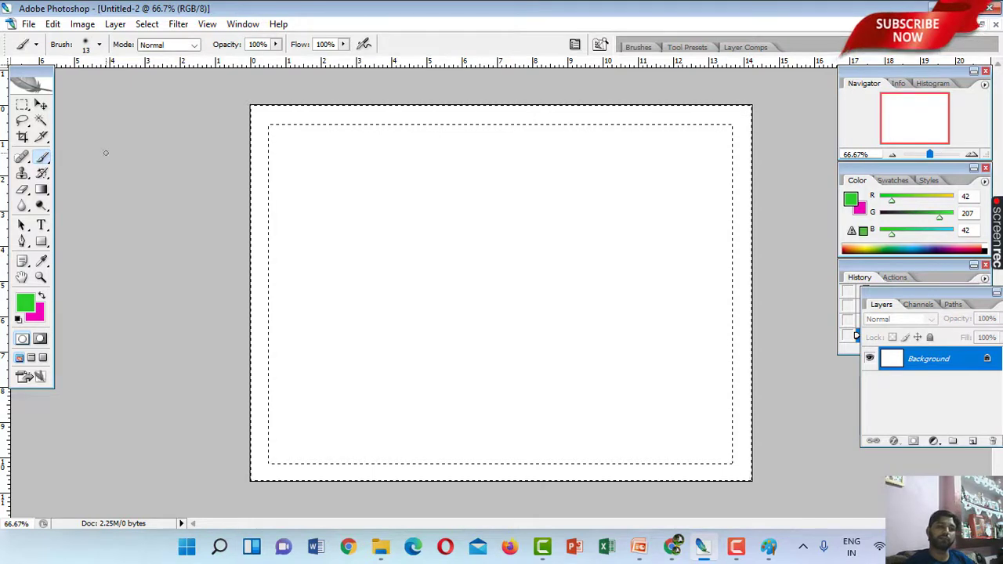
pyautogui.click(99, 45)
pyautogui.moveTo(164, 203); pyautogui.dragTo(166, 206)
pyautogui.click(129, 203)
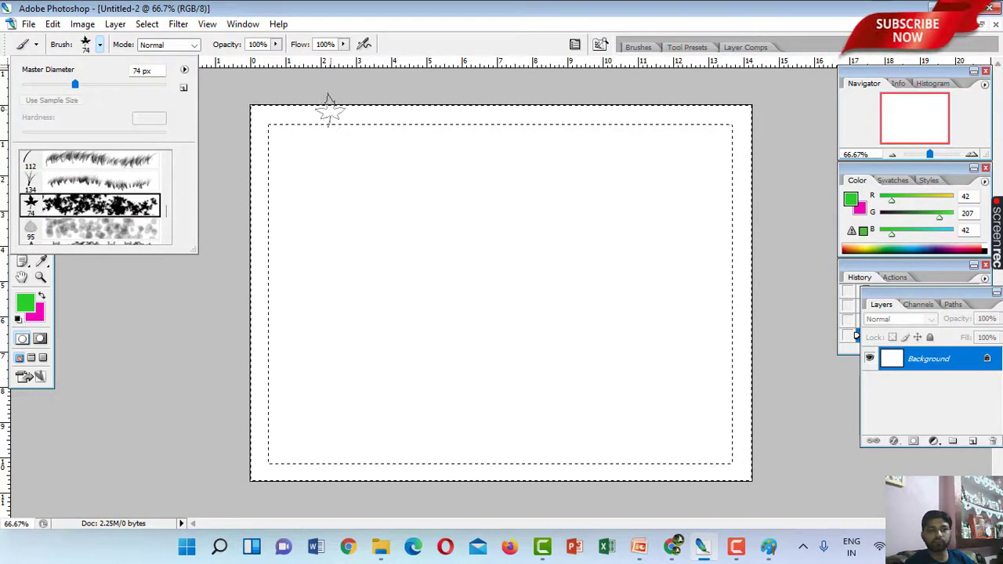
# Step: Paint green leaves along the border, deselect, and restore the window to floating
pyautogui.moveTo(337, 109)
pyautogui.mouseDown()
pyautogui.moveTo(259, 419)
pyautogui.moveTo(766, 443)
pyautogui.moveTo(503, 117)
pyautogui.moveTo(454, 145)
pyautogui.moveTo(401, 129)
pyautogui.moveTo(356, 139)
pyautogui.mouseUp()
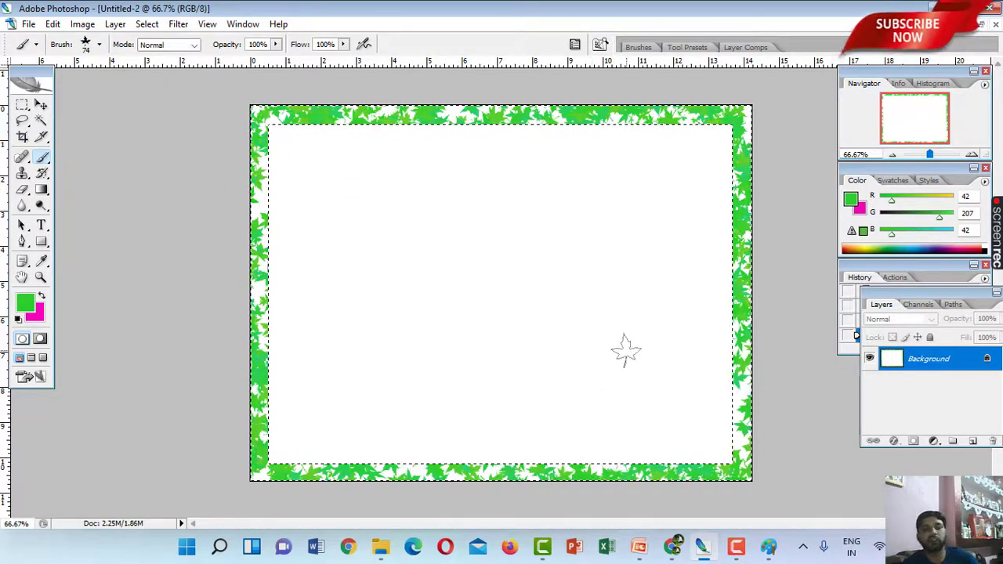
pyautogui.hotkey('ctrl', 'd')
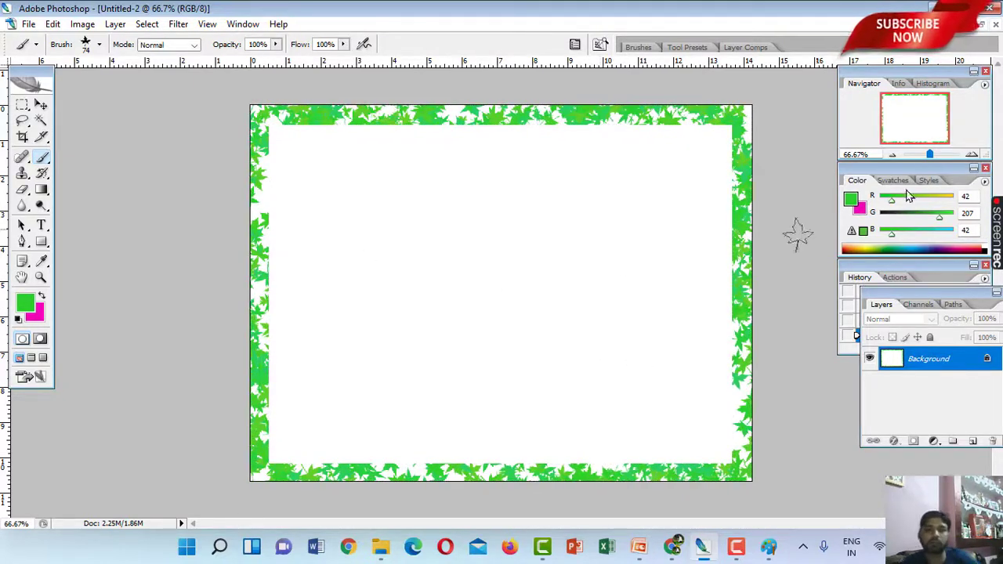
pyautogui.click(981, 25)
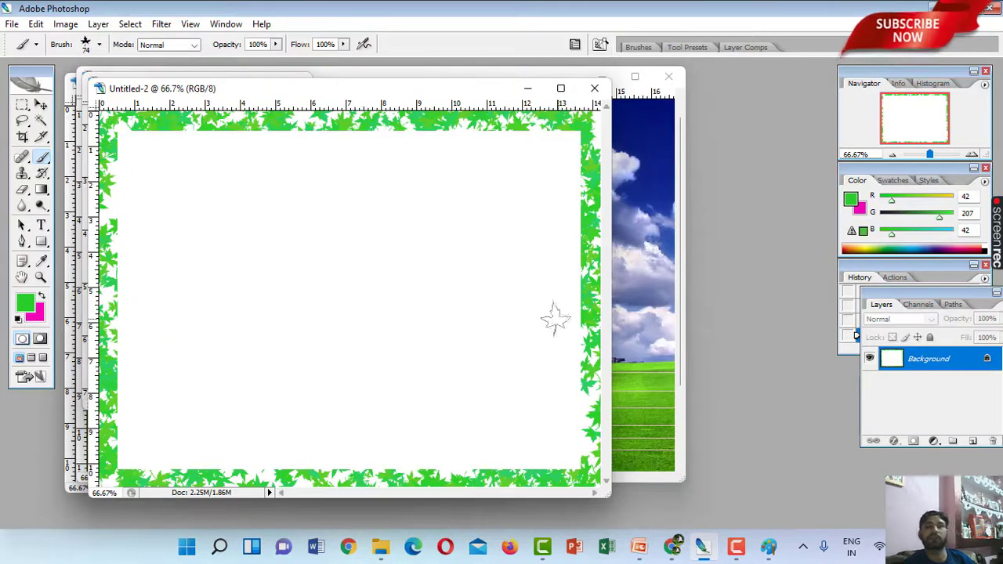
# Step: Create Untitled-3 at the 1024 x 768 preset and maximize its window
pyautogui.hotkey('ctrl', 'n')
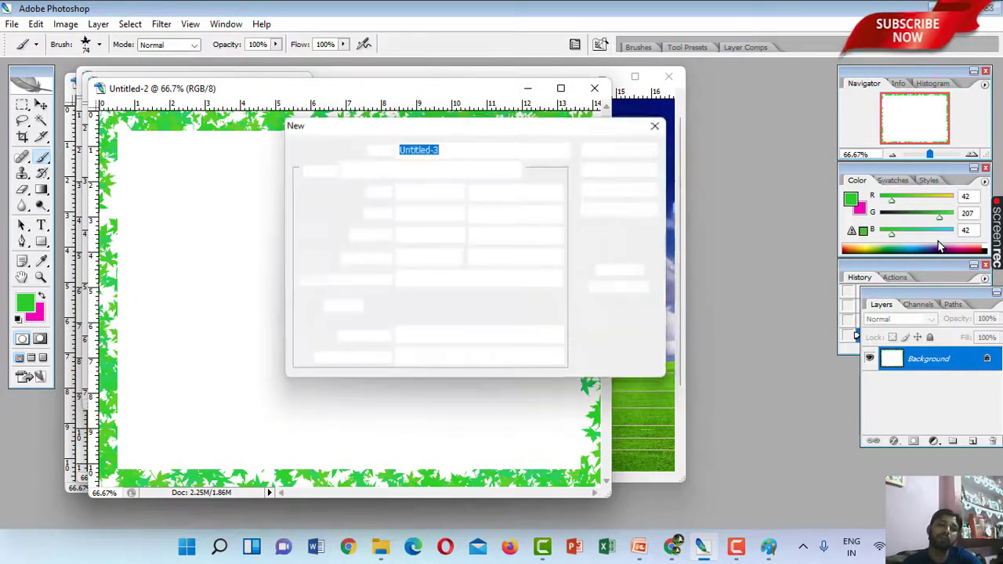
pyautogui.click(505, 169)
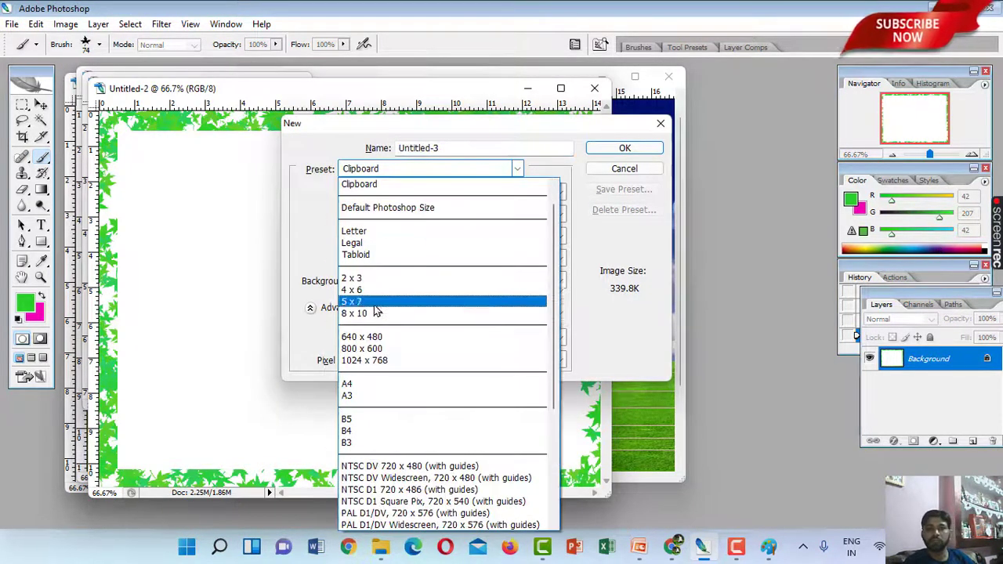
pyautogui.click(374, 362)
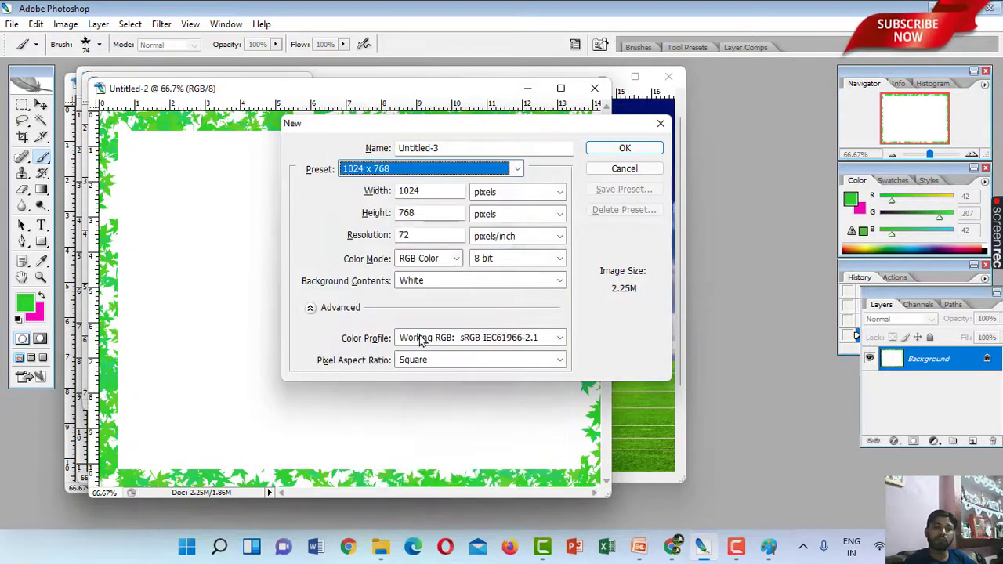
pyautogui.click(644, 148)
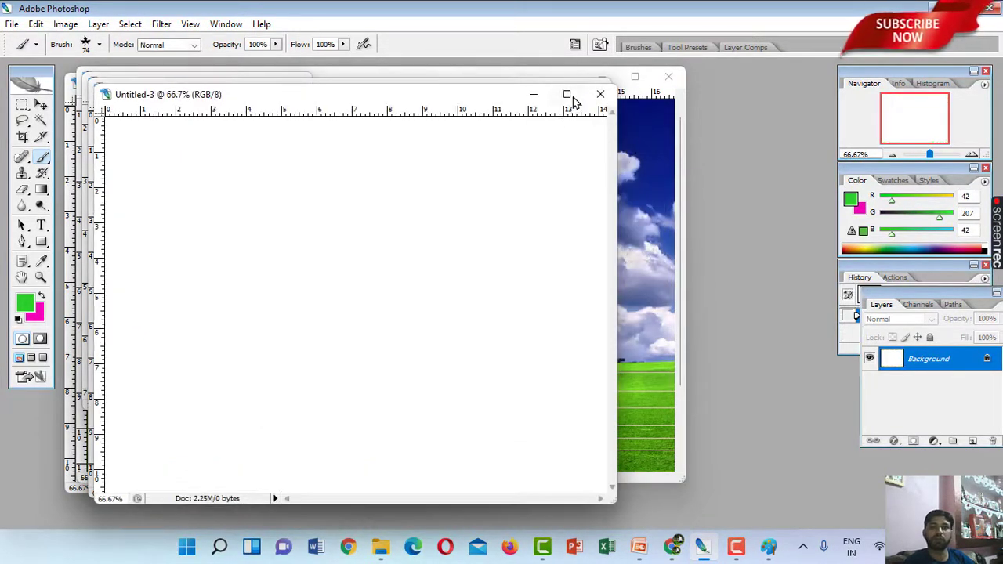
pyautogui.doubleClick(572, 100)
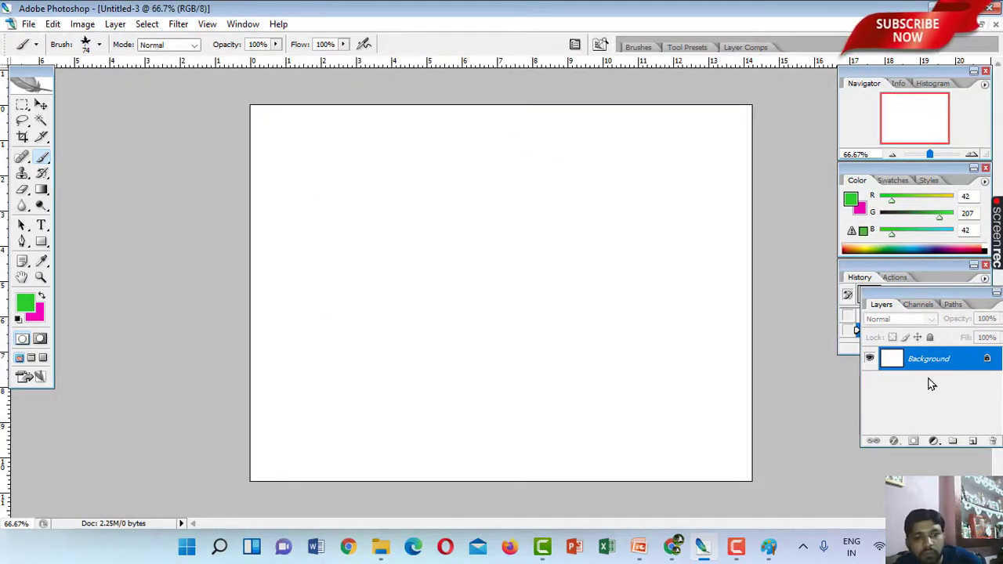
# Step: Select all, subtract an inner rectangle, fill the border band green, deselect, and restore the window
pyautogui.hotkey('ctrl', 'a')
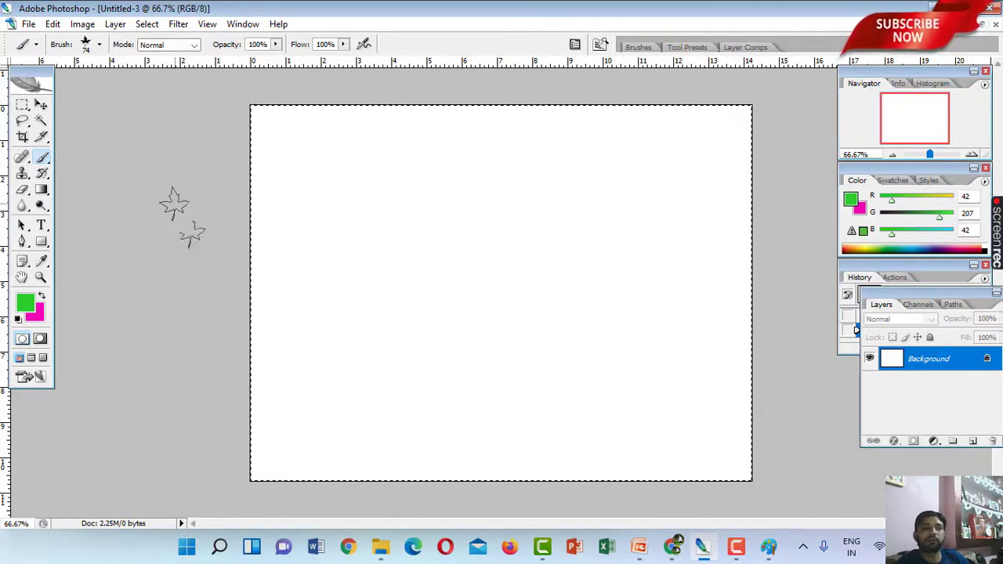
pyautogui.click(22, 105)
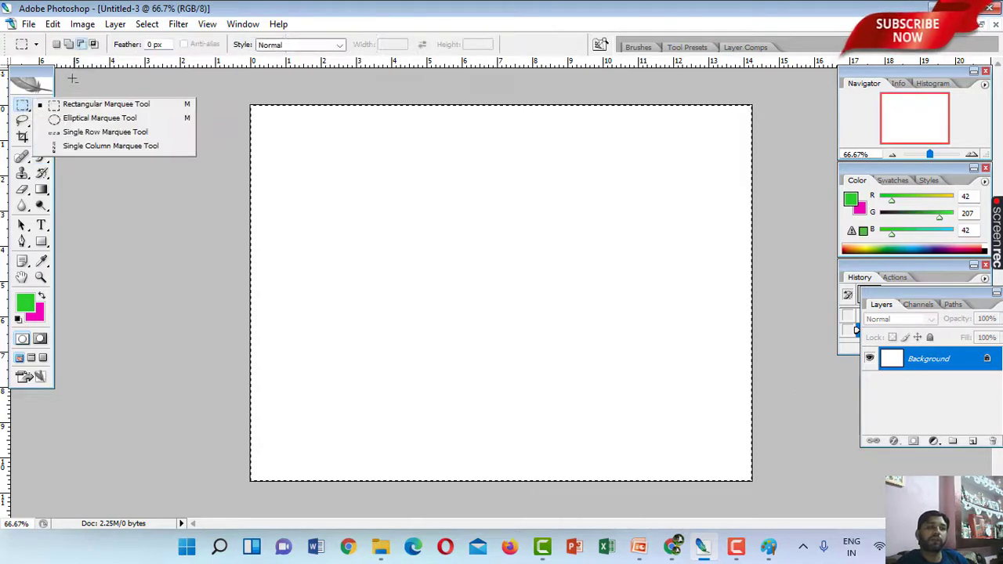
pyautogui.click(81, 45)
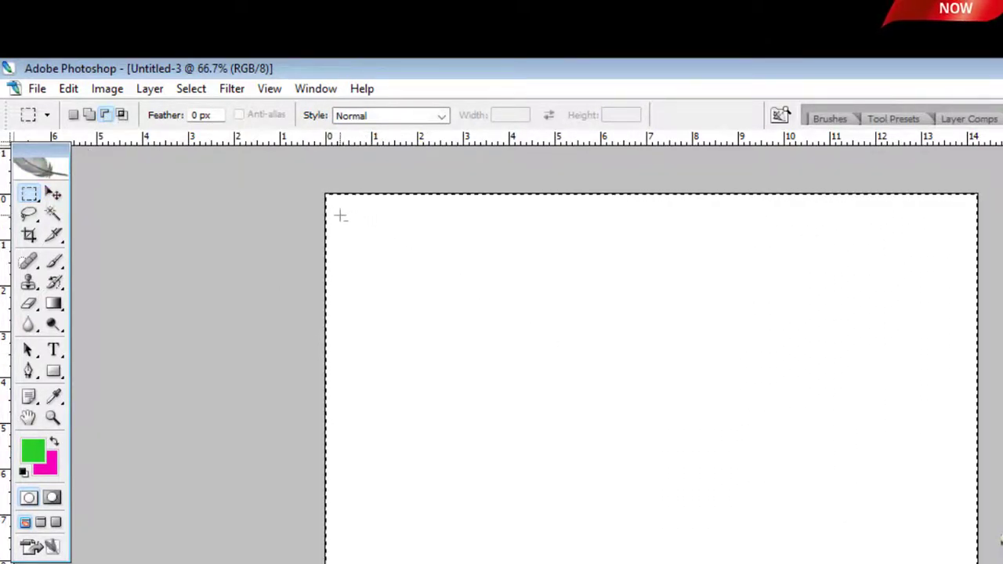
pyautogui.moveTo(347, 214)
pyautogui.mouseDown()
pyautogui.moveTo(905, 561)
pyautogui.moveTo(750, 471)
pyautogui.mouseUp()
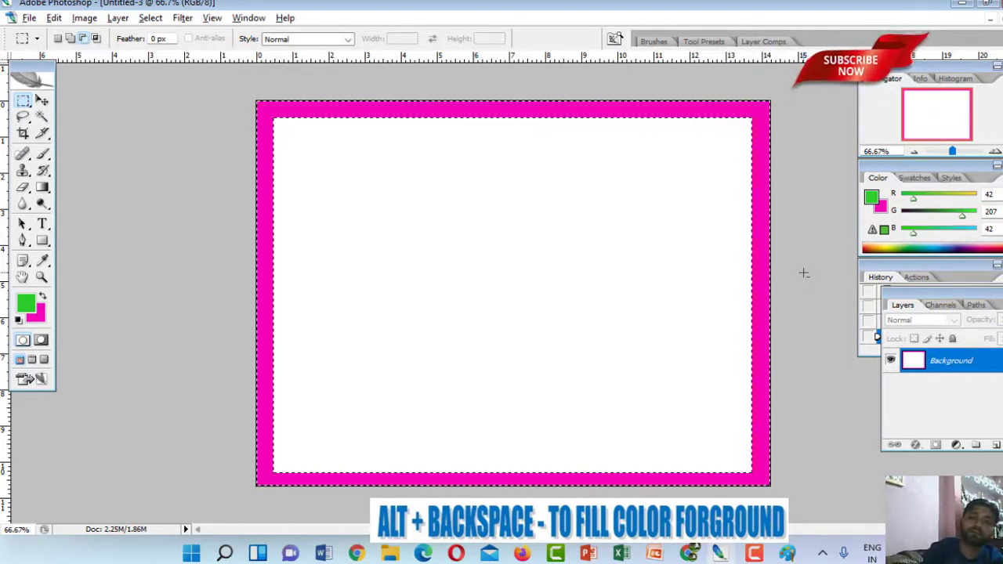
pyautogui.hotkey('alt', 'BackSpace')
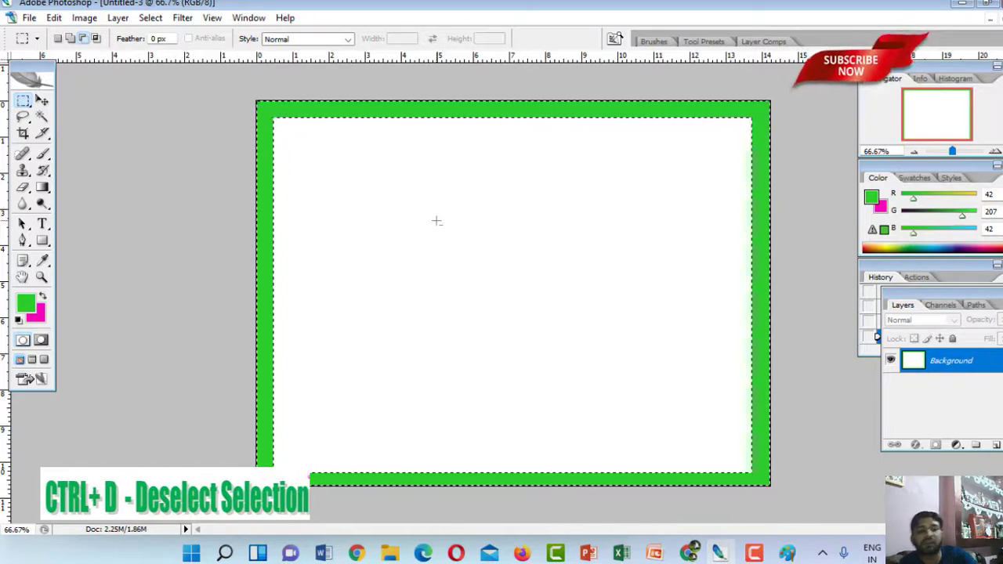
pyautogui.hotkey('ctrl', 'd')
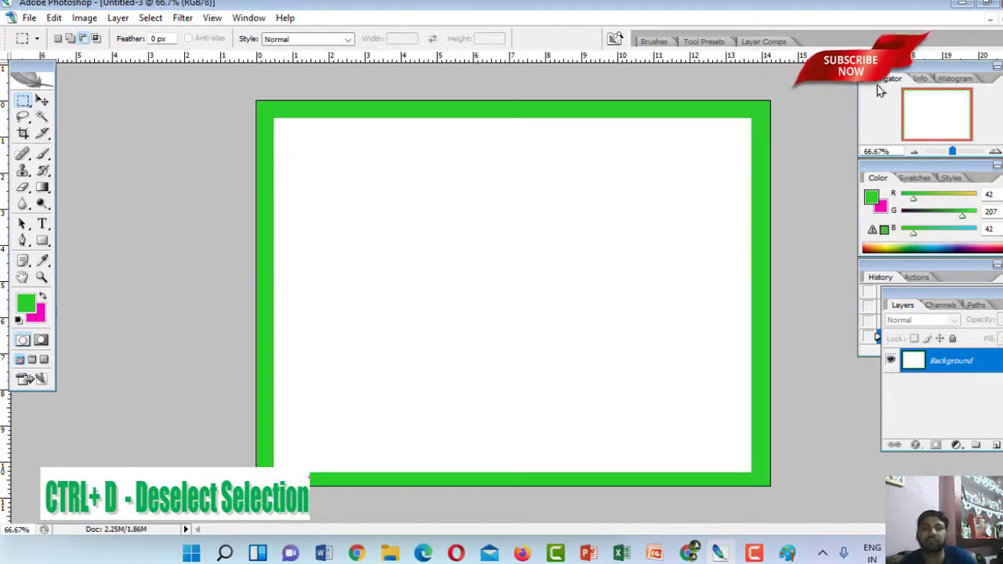
pyautogui.click(994, 30)
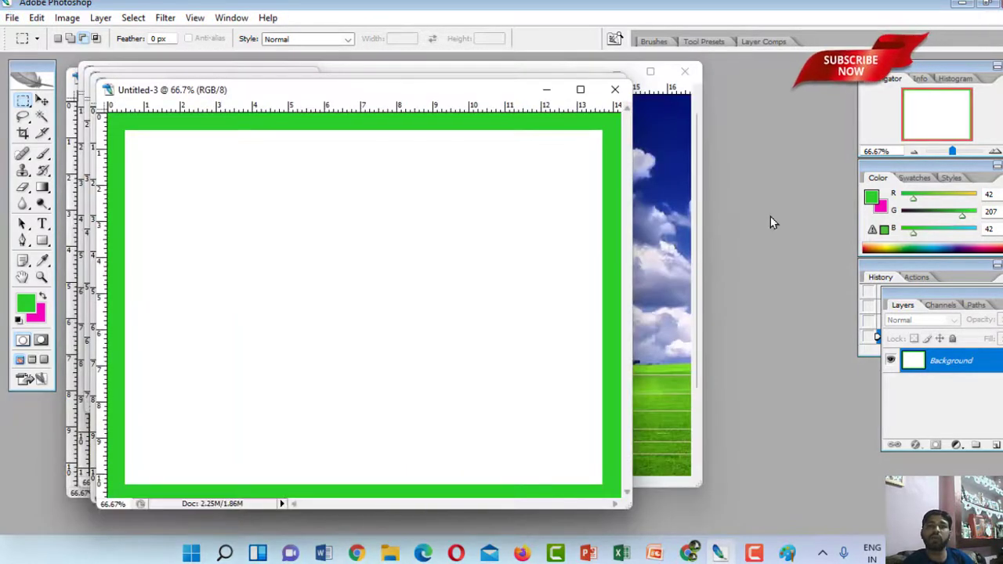
# Step: Cancel a stray Open dialog, then create a maximized 1024 x 768 Untitled-4 document
pyautogui.hotkey('ctrl', 'o')
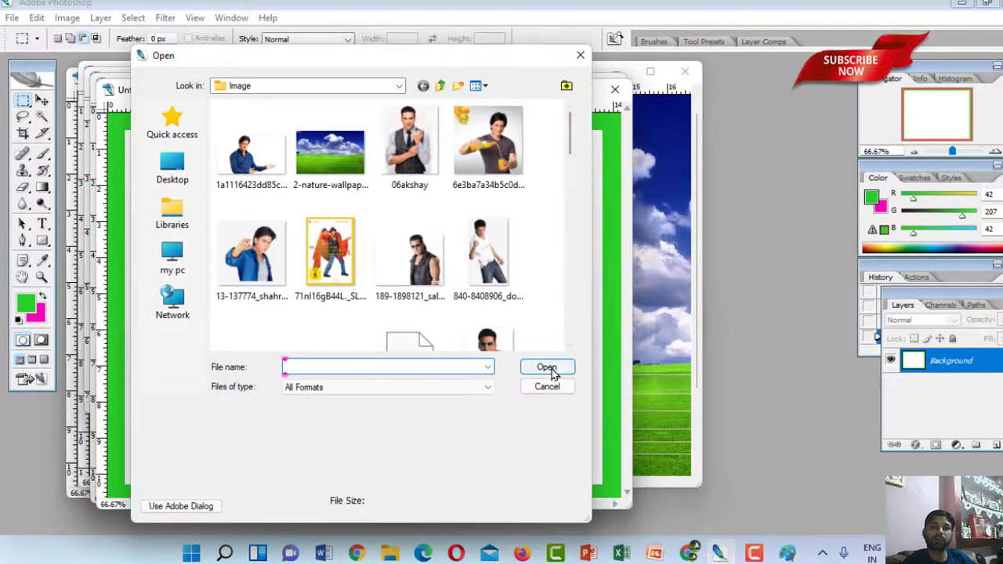
pyautogui.click(547, 386)
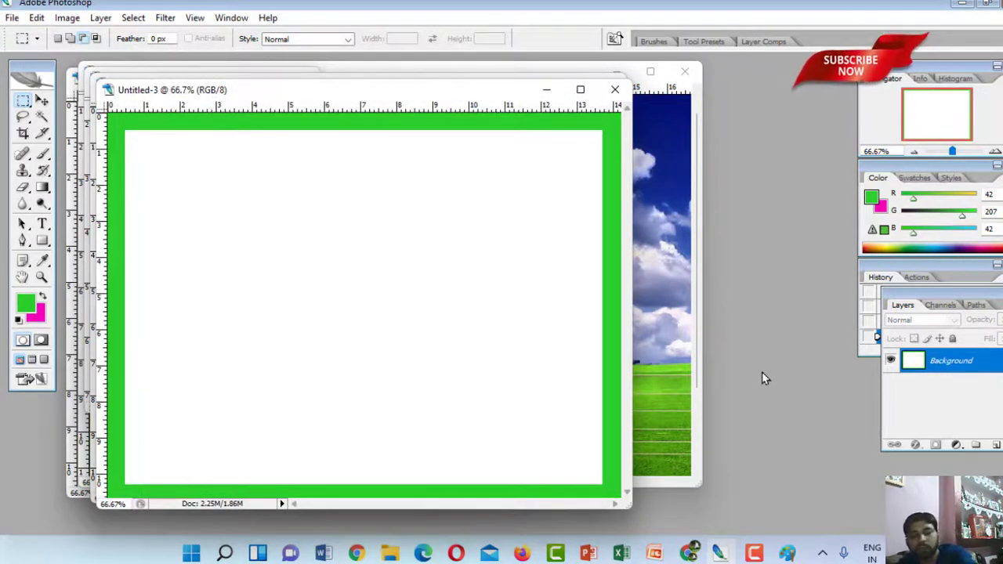
pyautogui.hotkey('ctrl', 'n')
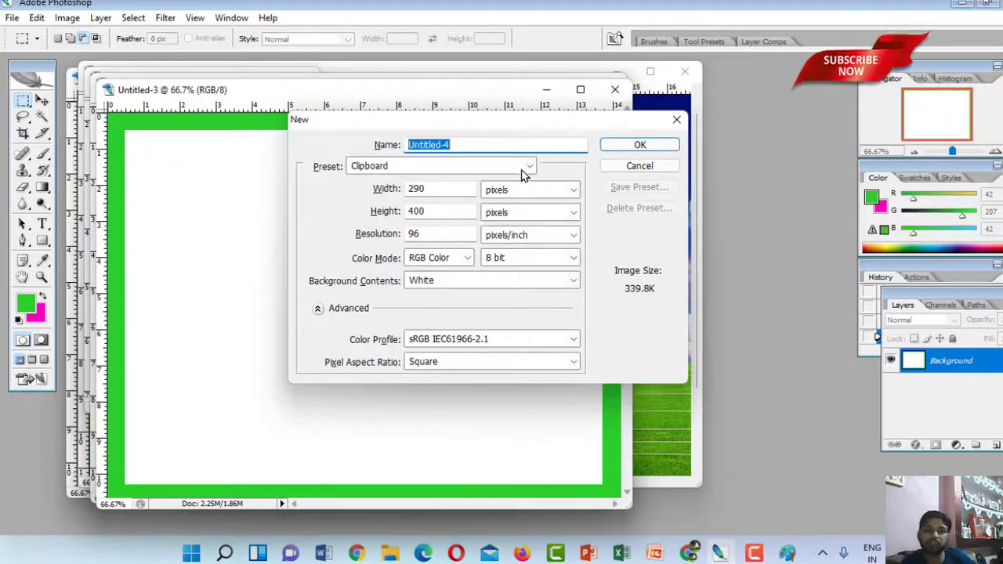
pyautogui.click(524, 168)
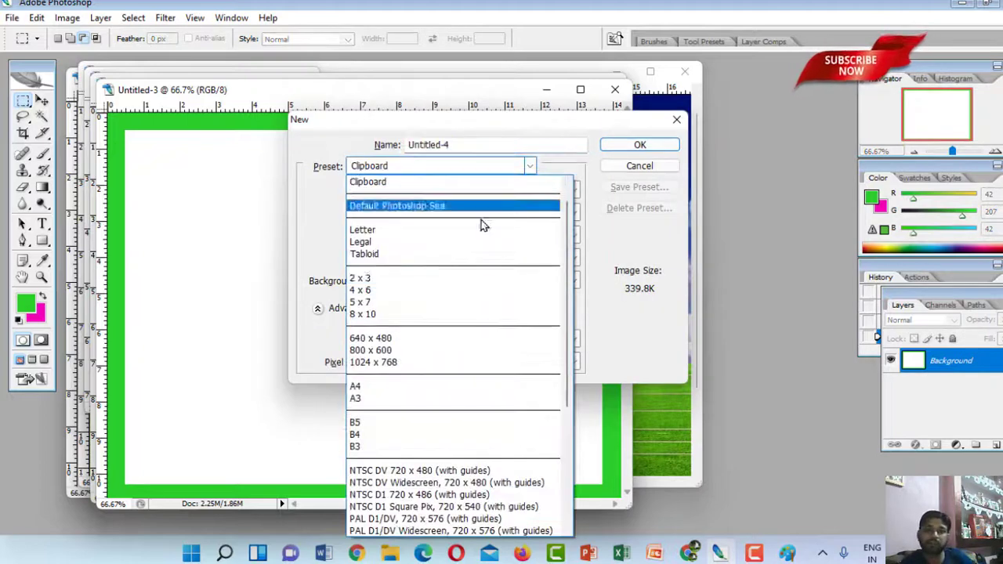
pyautogui.click(396, 363)
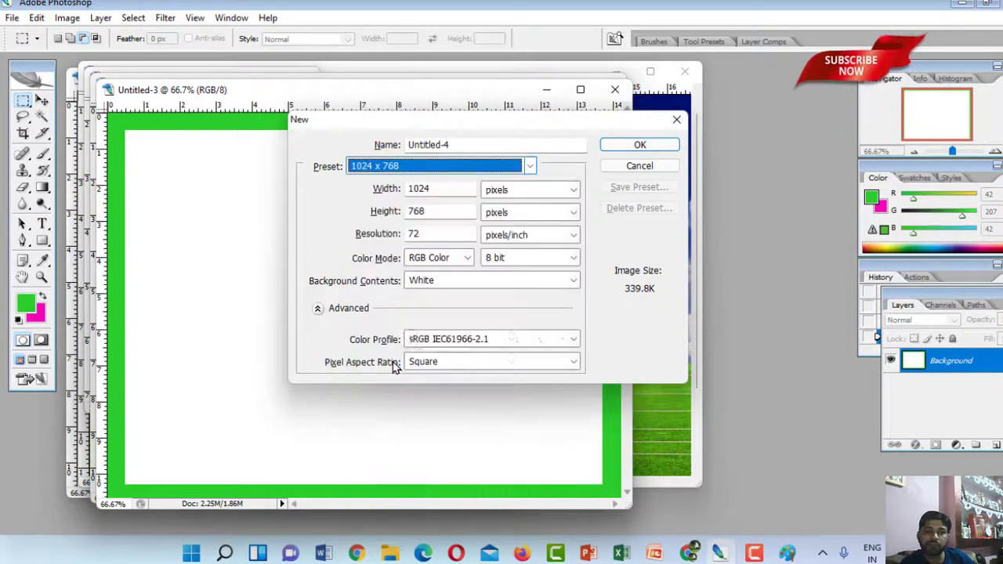
pyautogui.click(662, 149)
pyautogui.click(586, 96)
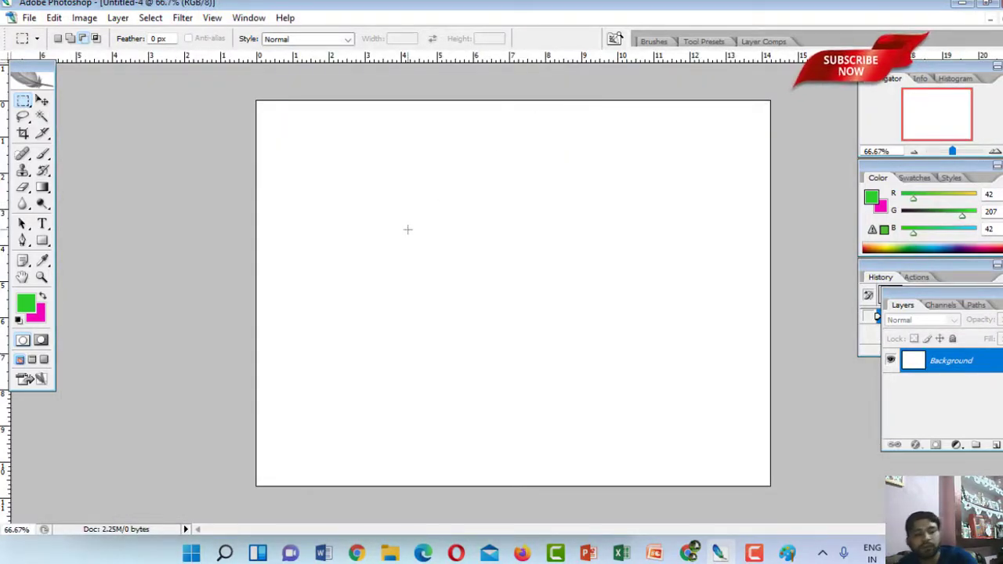
# Step: Select an edge frame on Untitled-4 and open the Brush preset picker for the 74 px leaf
pyautogui.hotkey('ctrl', 'a')
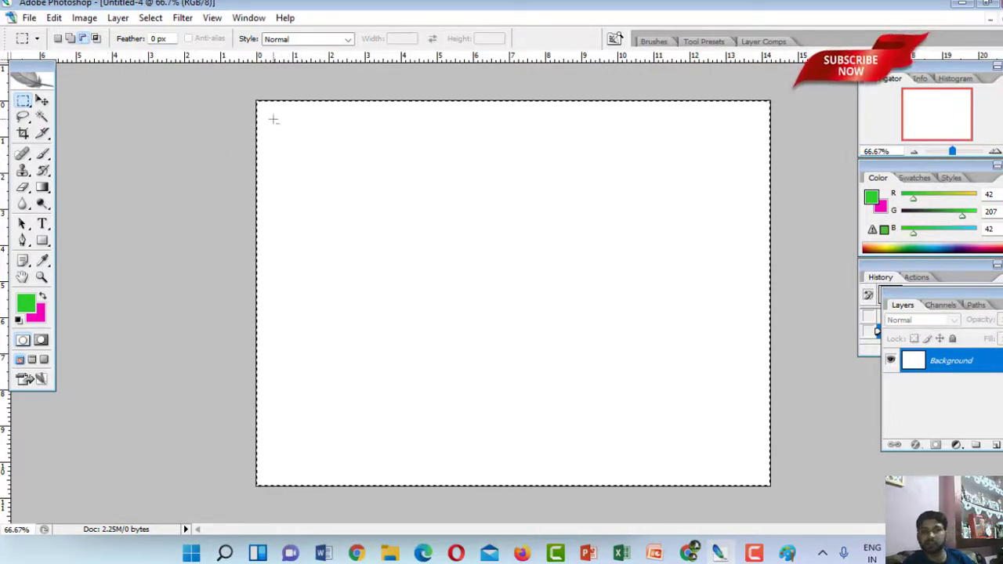
pyautogui.moveTo(522, 376); pyautogui.dragTo(754, 470)
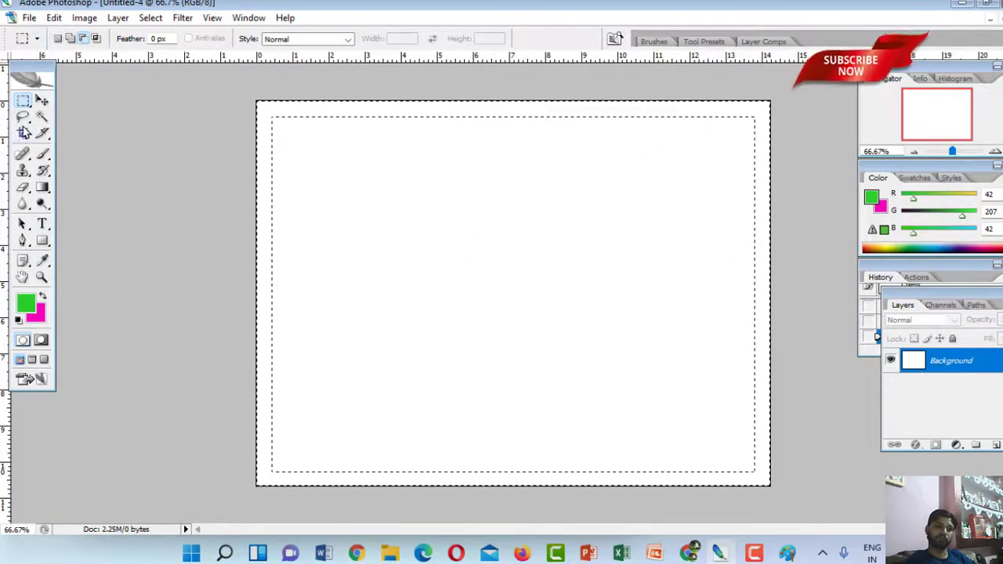
pyautogui.click(44, 157)
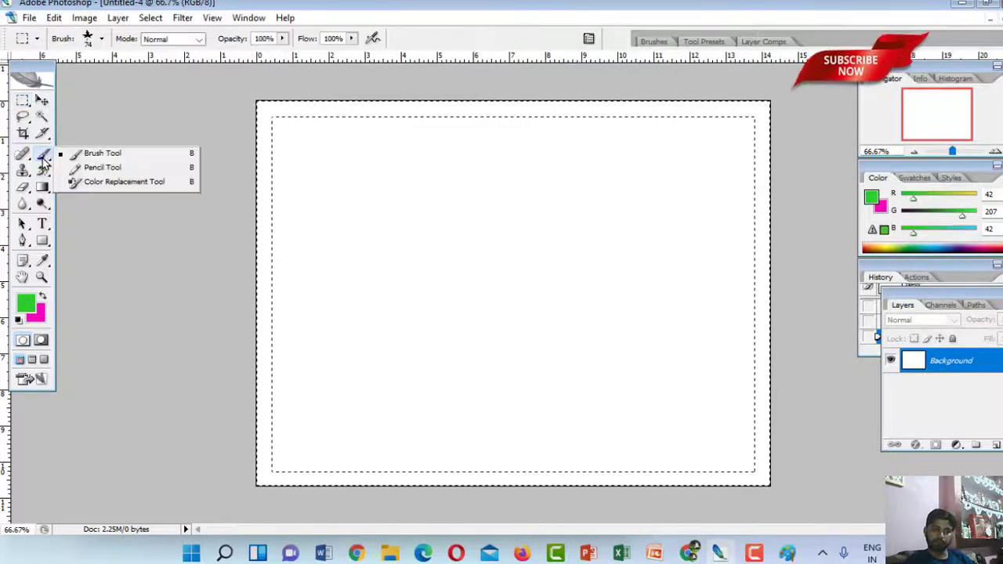
pyautogui.click(108, 159)
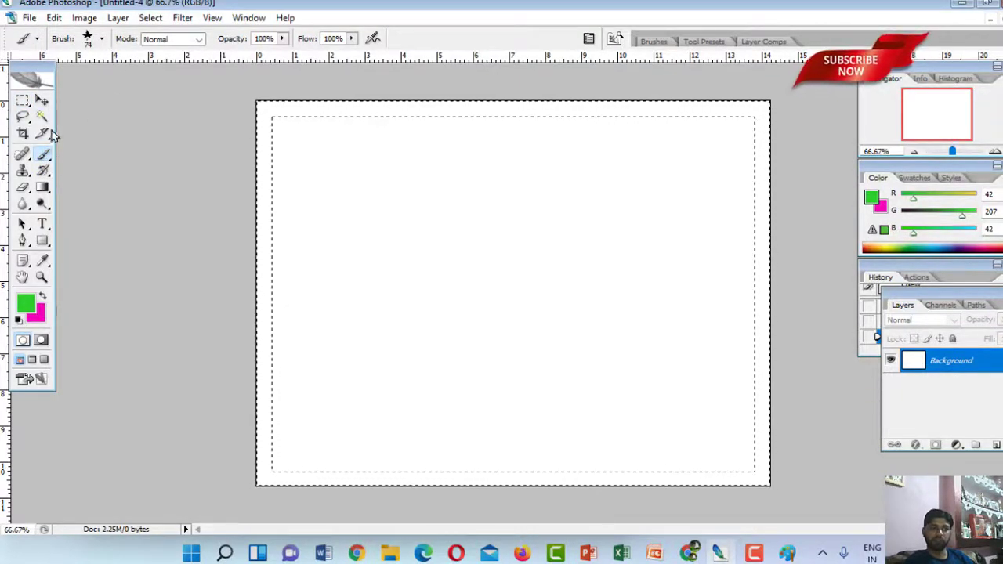
pyautogui.click(101, 38)
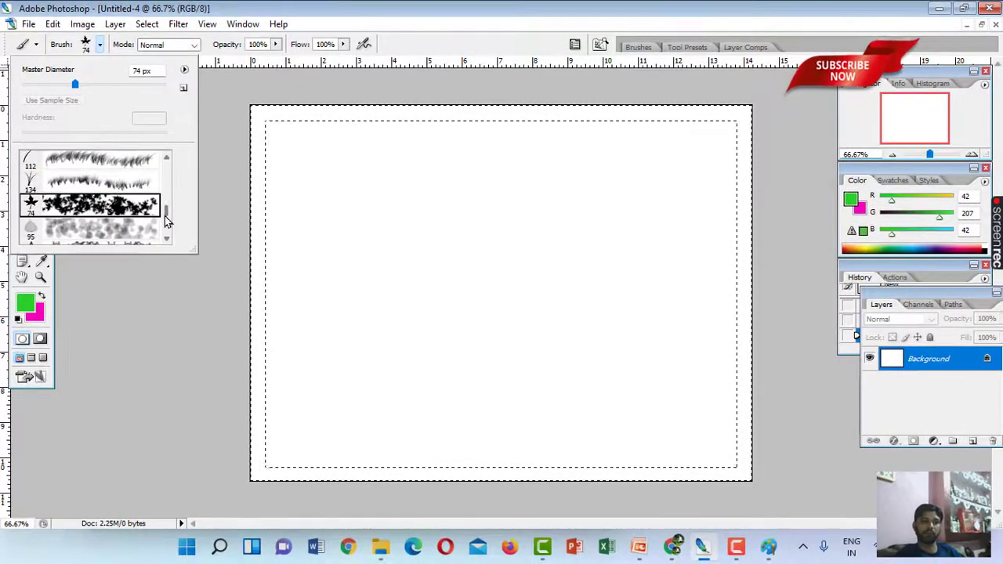
pyautogui.moveTo(166, 222)
pyautogui.mouseDown()
pyautogui.moveTo(170, 179)
pyautogui.moveTo(164, 218)
pyautogui.mouseUp()
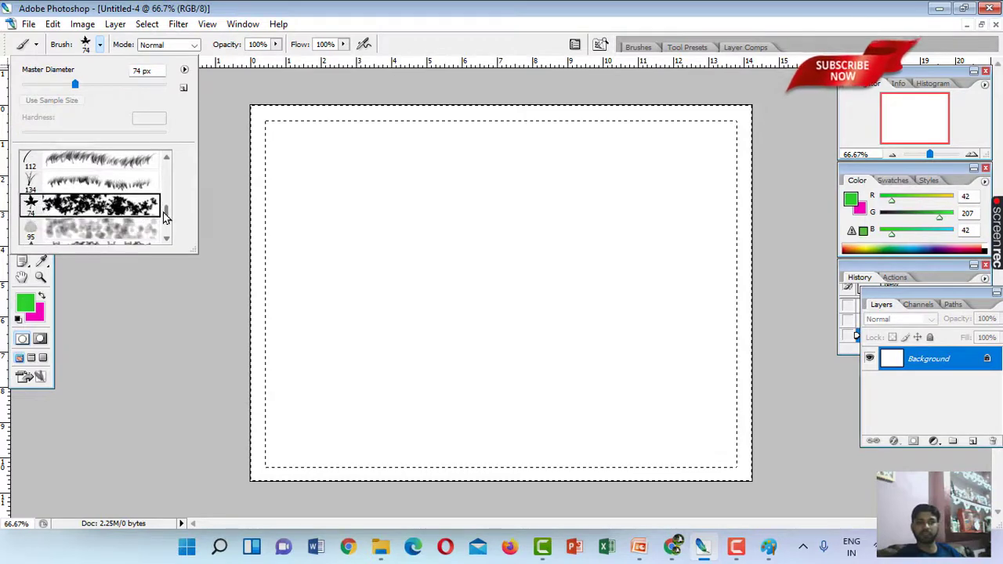
pyautogui.scroll(1, 164, 216)
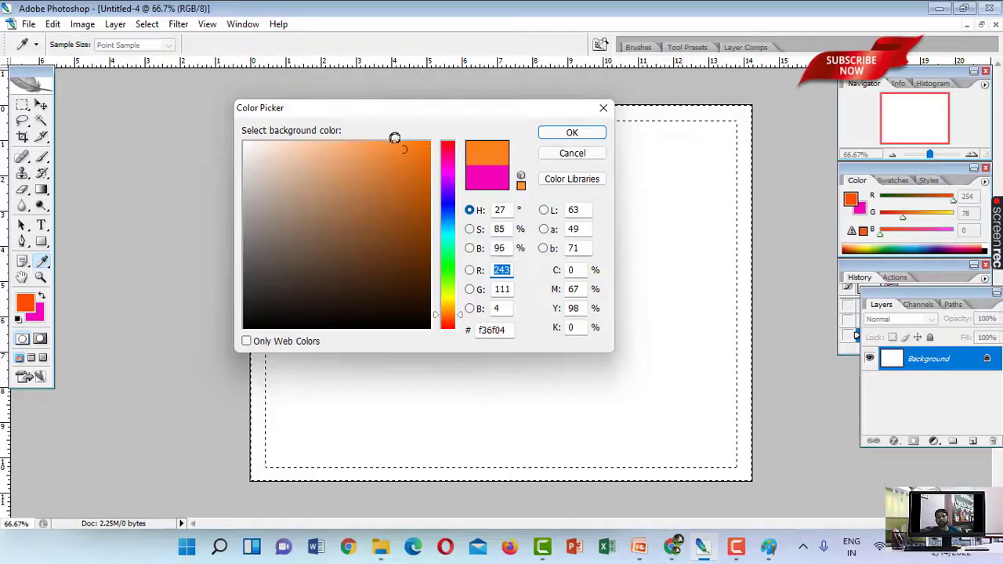
# Step: Pick an orange colour and paint maple leaves along Untitled-4's left and bottom edges
pyautogui.click(401, 141)
pyautogui.click(559, 130)
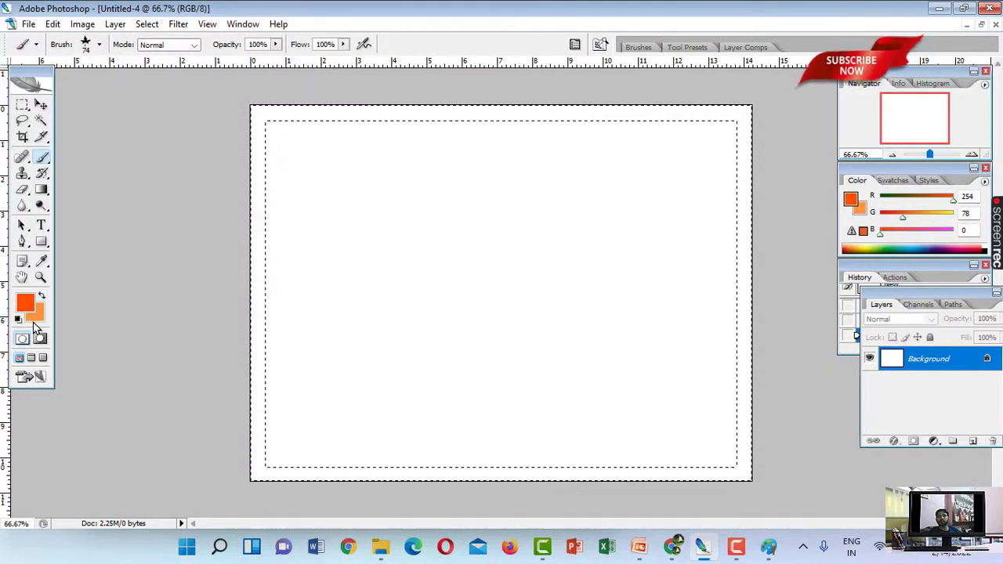
pyautogui.moveTo(320, 137)
pyautogui.mouseDown()
pyautogui.moveTo(258, 152)
pyautogui.moveTo(235, 214)
pyautogui.moveTo(277, 298)
pyautogui.moveTo(249, 365)
pyautogui.moveTo(235, 455)
pyautogui.moveTo(291, 475)
pyautogui.moveTo(388, 447)
pyautogui.moveTo(483, 504)
pyautogui.mouseUp()
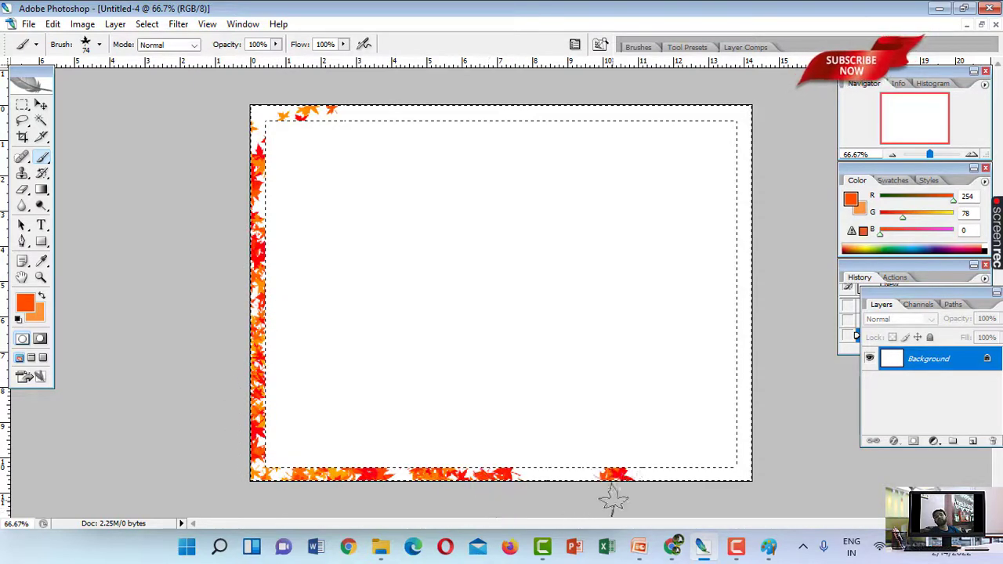
pyautogui.moveTo(613, 498)
pyautogui.mouseDown()
pyautogui.moveTo(548, 485)
pyautogui.moveTo(604, 463)
pyautogui.moveTo(698, 502)
pyautogui.moveTo(757, 470)
pyautogui.mouseUp()
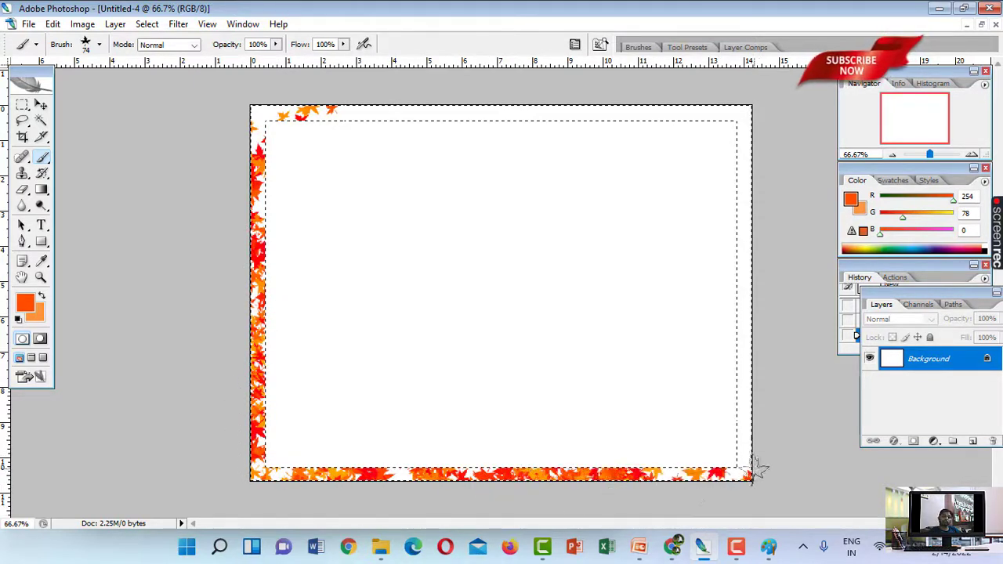
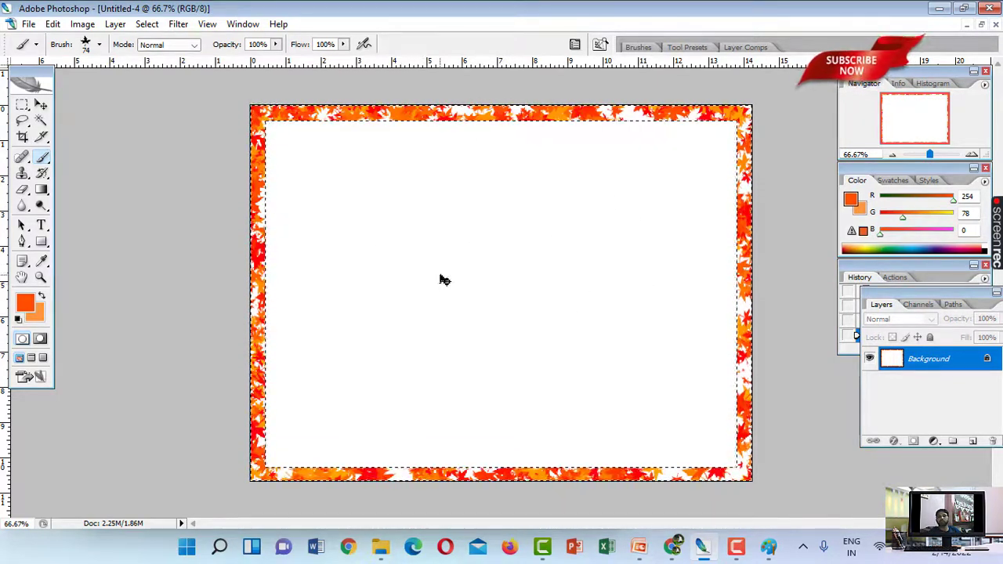
# Step: Deselect, float the documents as windows, and shuffle them until blank Untitled-1 is in front
pyautogui.hotkey('ctrl', 'd')
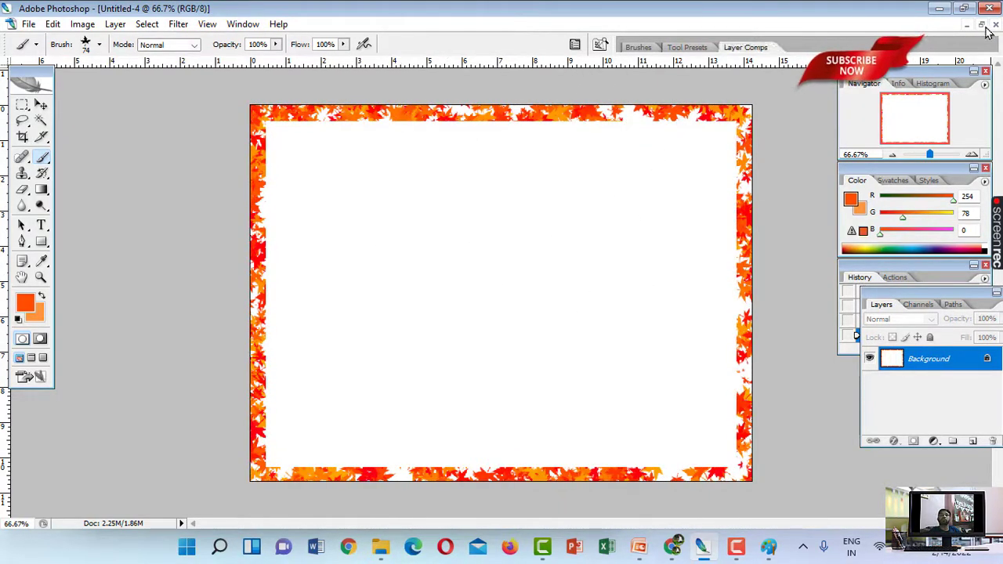
pyautogui.click(982, 25)
pyautogui.moveTo(133, 100); pyautogui.dragTo(449, 118)
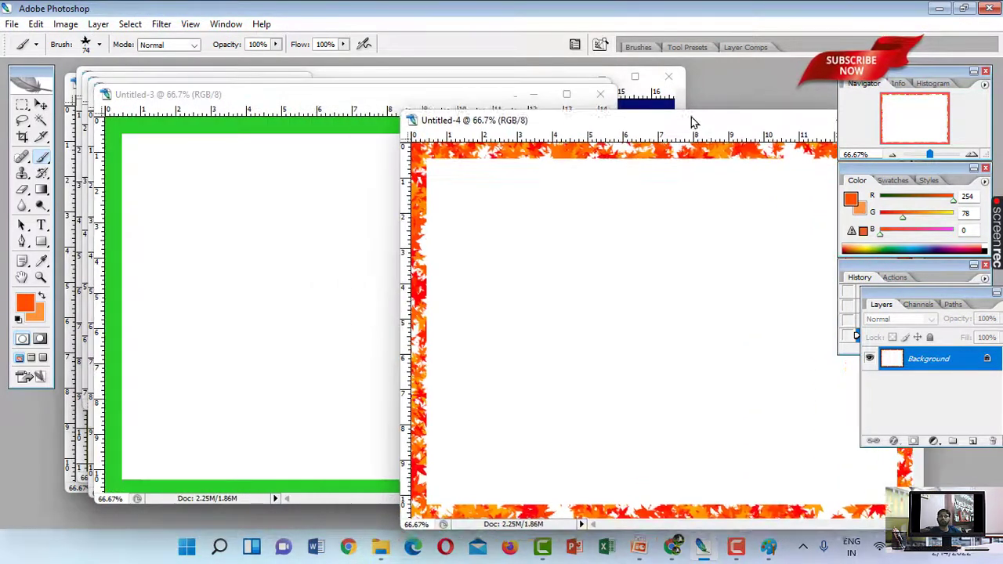
pyautogui.moveTo(382, 106); pyautogui.dragTo(696, 163)
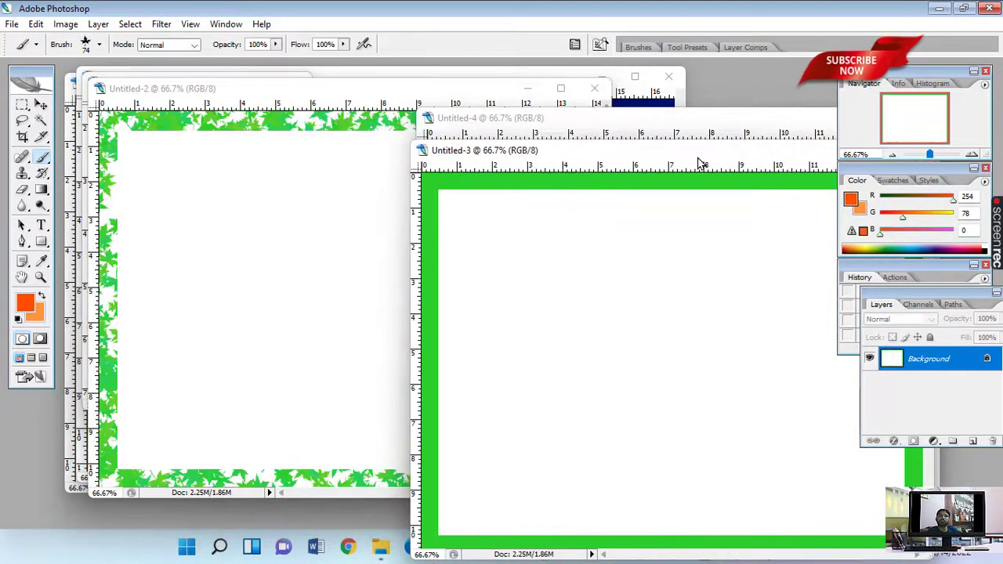
pyautogui.click(315, 105)
pyautogui.moveTo(313, 98); pyautogui.dragTo(247, 116)
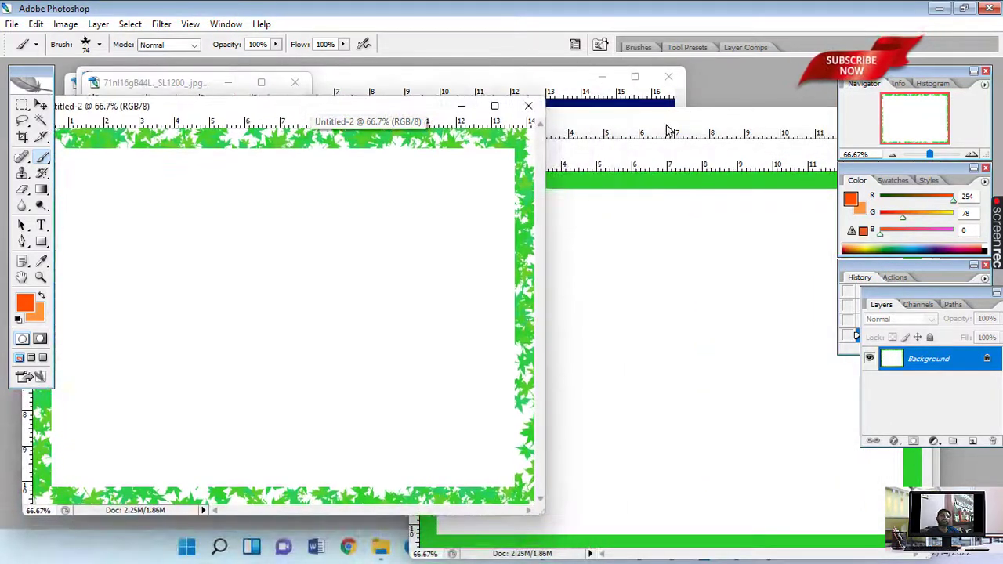
pyautogui.moveTo(581, 149); pyautogui.dragTo(380, 115)
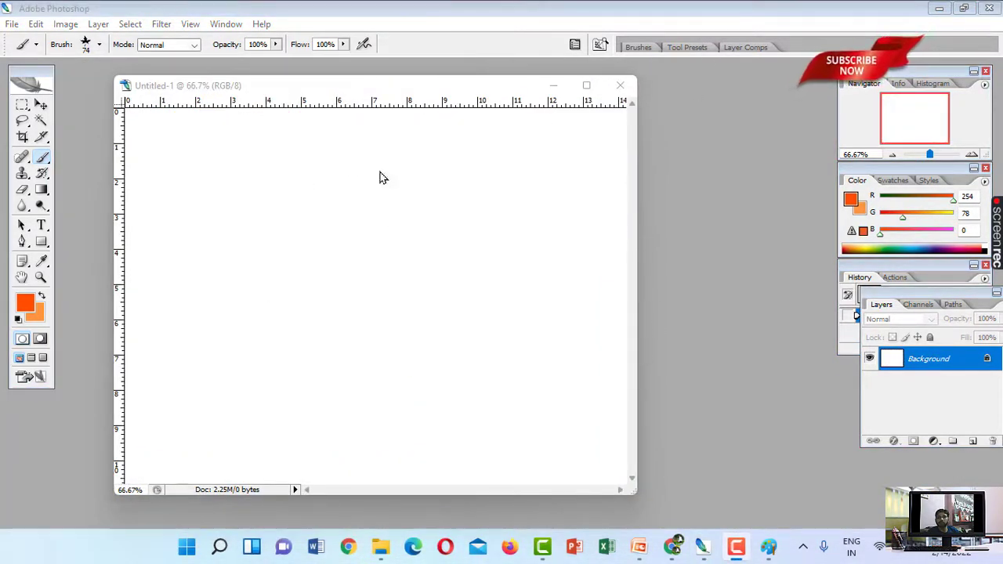
pyautogui.moveTo(329, 98); pyautogui.dragTo(278, 103)
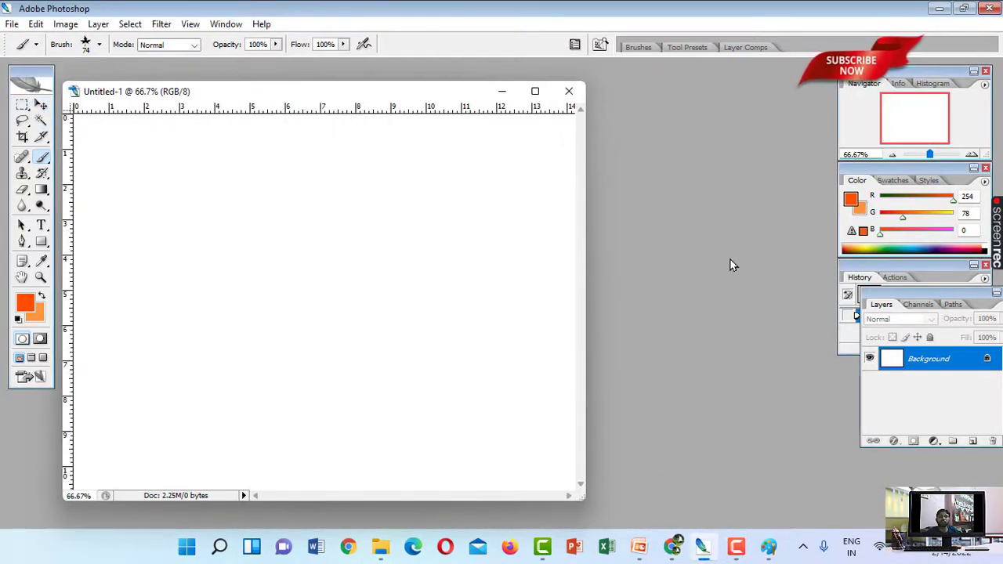
# Step: Open the 2-nature-wallpaper-grass photo, leaving its colour unmanaged at the Missing Profile prompt
pyautogui.hotkey('ctrl', 'o')
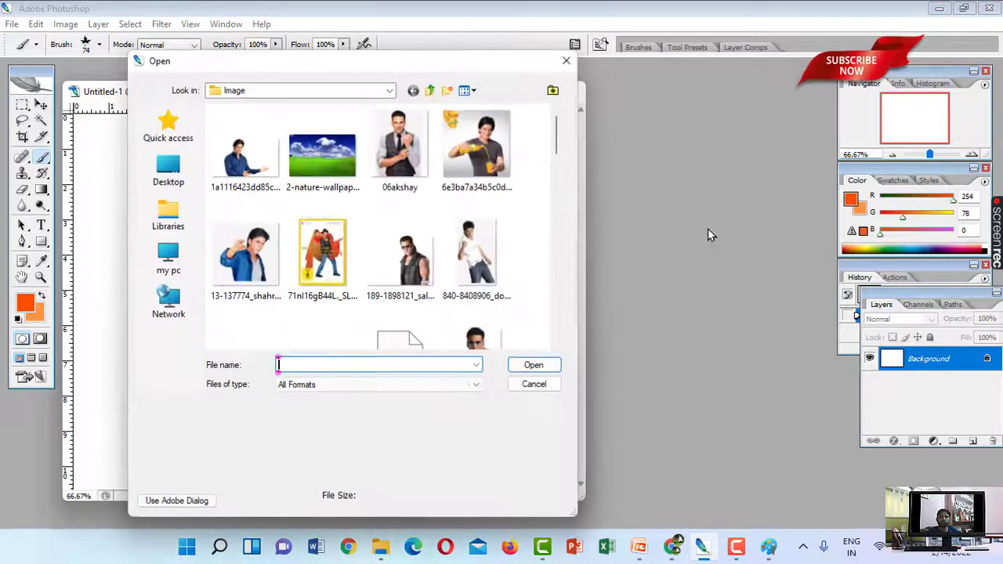
pyautogui.doubleClick(322, 154)
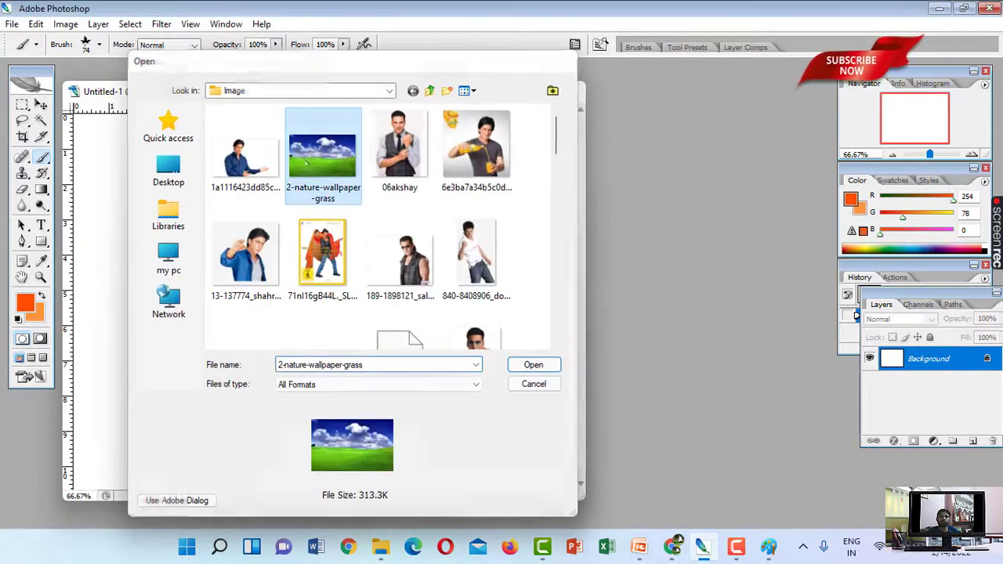
pyautogui.click(791, 365)
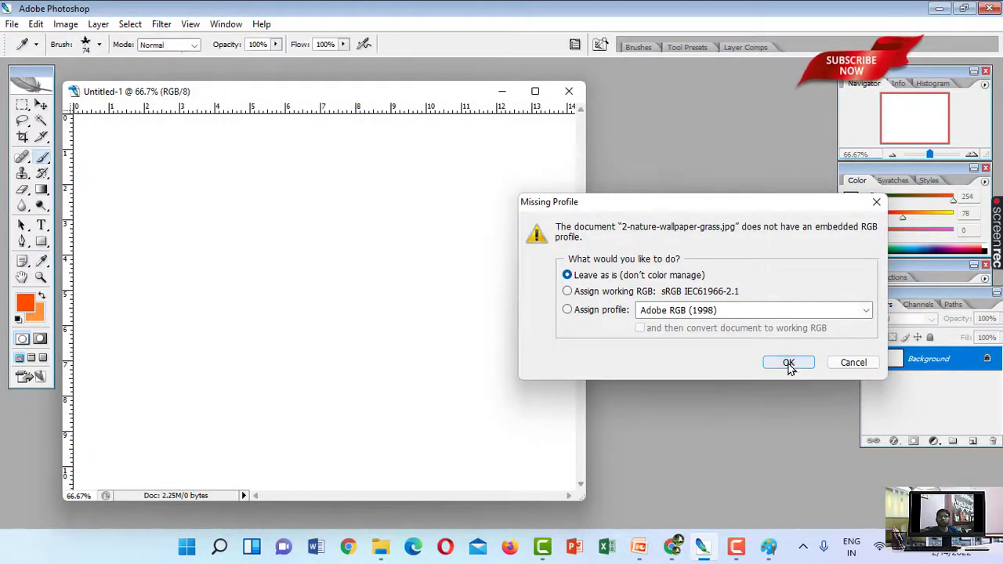
# Step: Open the C64quC3 lakeside photo without a colour profile and move its window right
pyautogui.hotkey('ctrl', 'o')
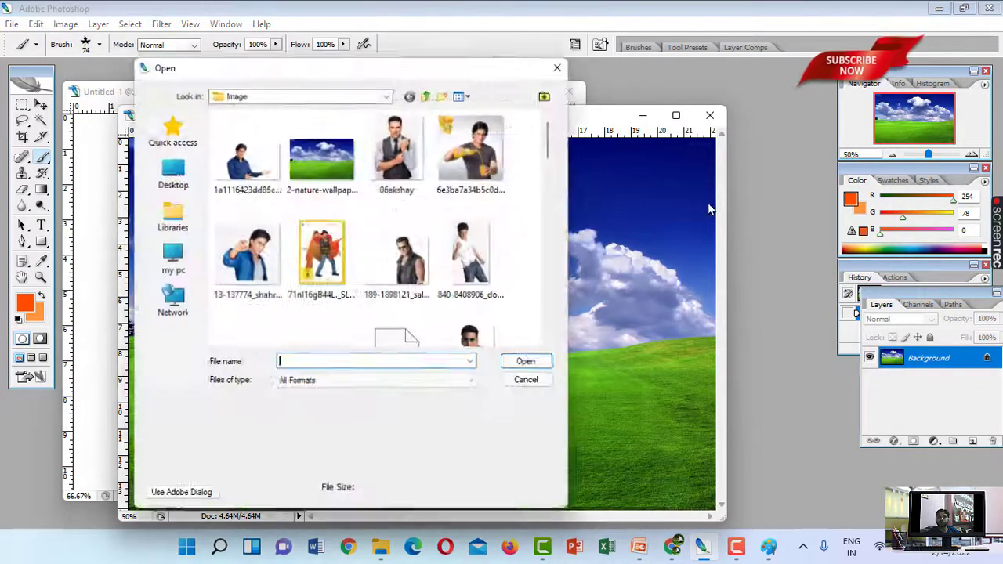
pyautogui.click(558, 345)
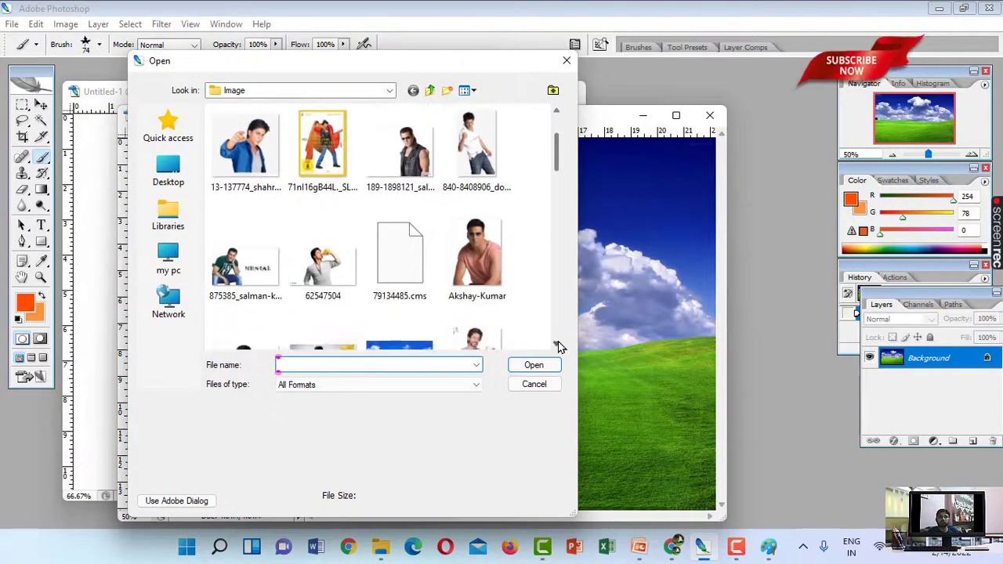
pyautogui.click(558, 345)
pyautogui.doubleClick(399, 258)
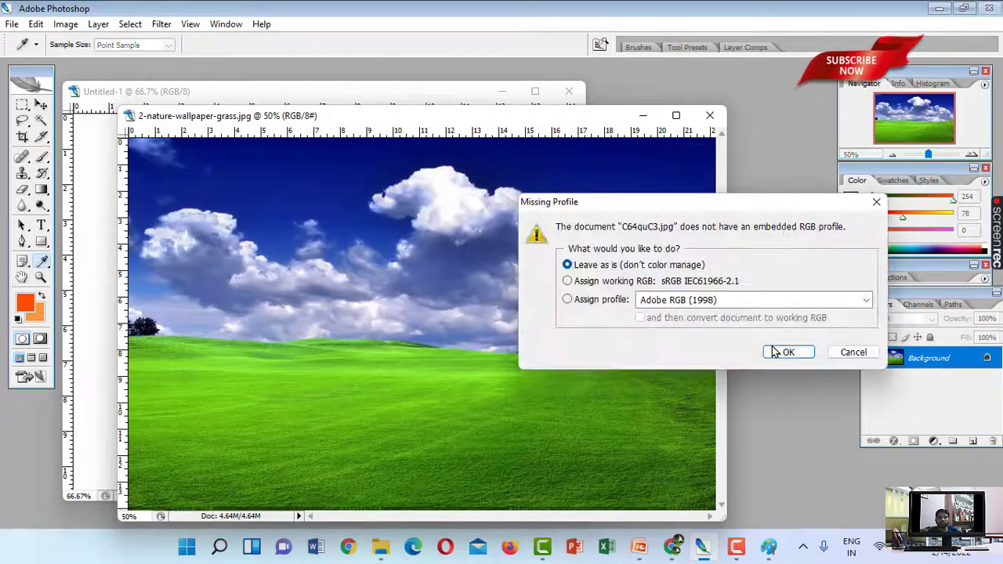
pyautogui.click(774, 353)
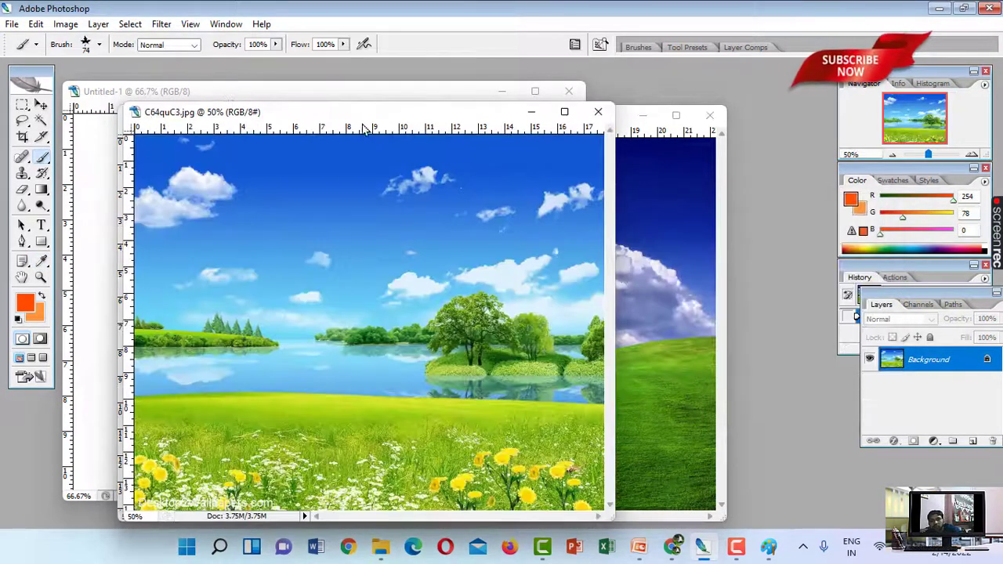
pyautogui.moveTo(395, 110); pyautogui.dragTo(805, 137)
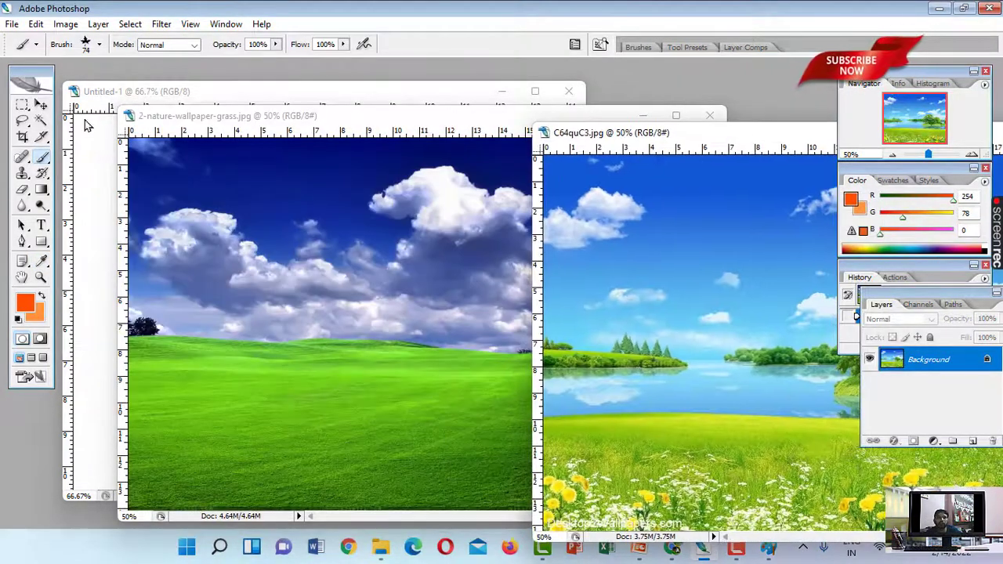
pyautogui.click(41, 105)
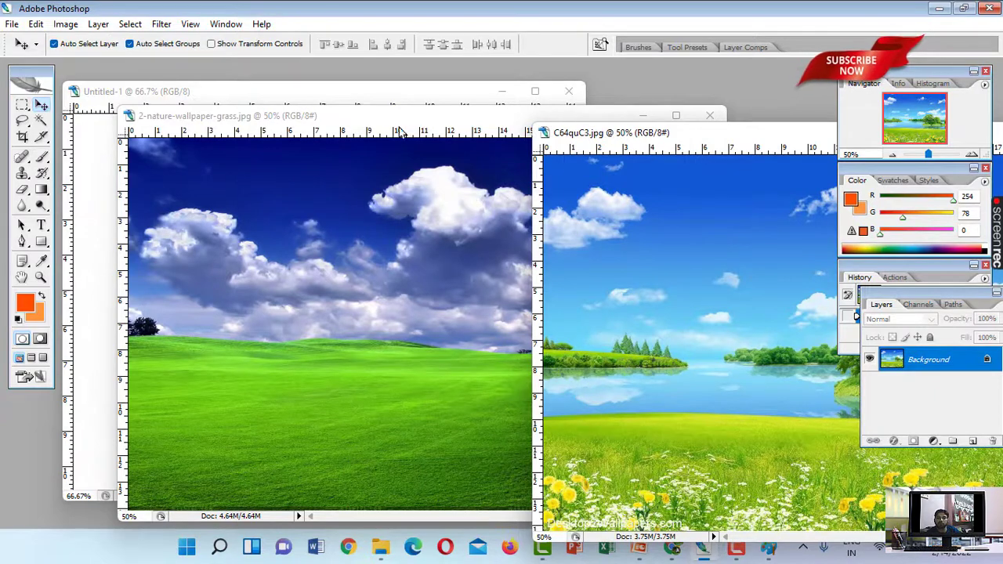
# Step: Copy the grass photo into Untitled-1 as a new layer and maximize the window
pyautogui.moveTo(400, 115); pyautogui.dragTo(815, 135)
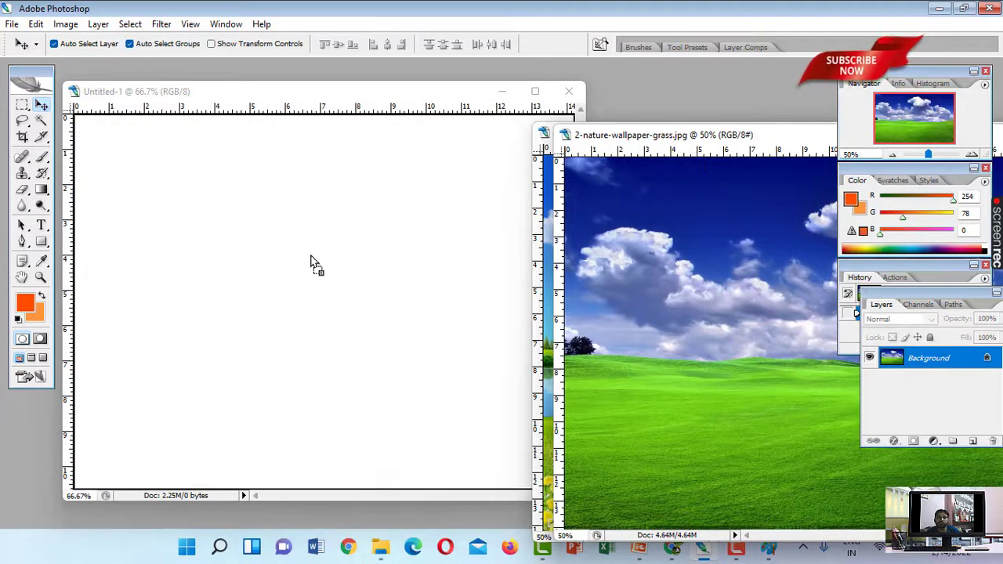
pyautogui.moveTo(312, 263)
pyautogui.mouseDown()
pyautogui.moveTo(457, 277)
pyautogui.moveTo(286, 253)
pyautogui.mouseUp()
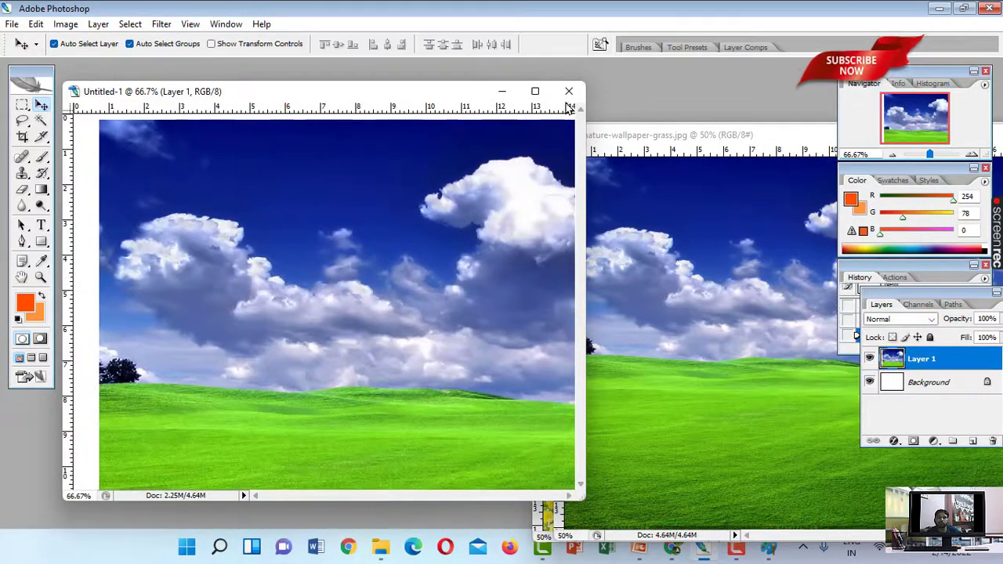
pyautogui.click(535, 91)
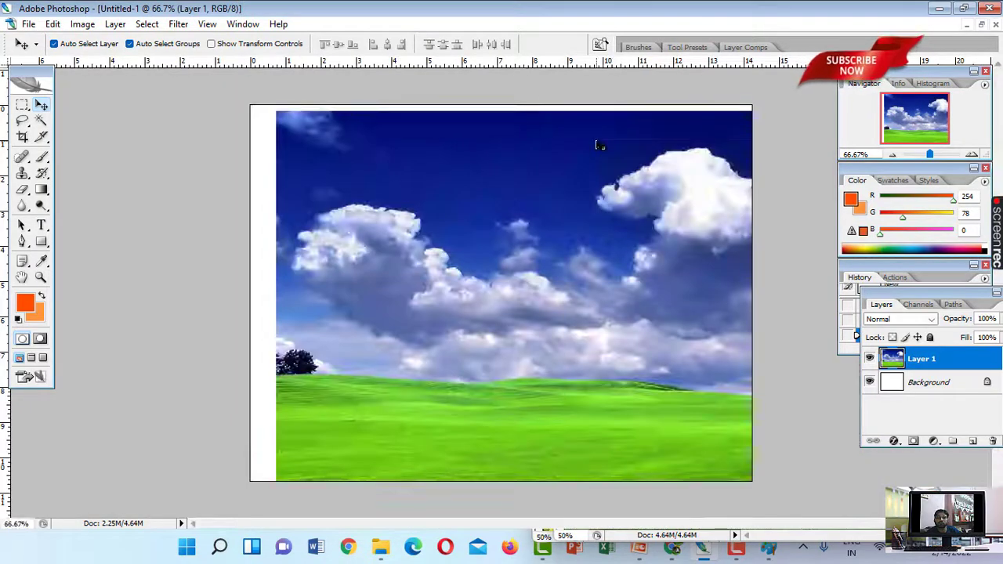
# Step: Scale the grass layer to 31.1% width and 54.9% height in the canvas's upper-left
pyautogui.hotkey('ctrl', 't')
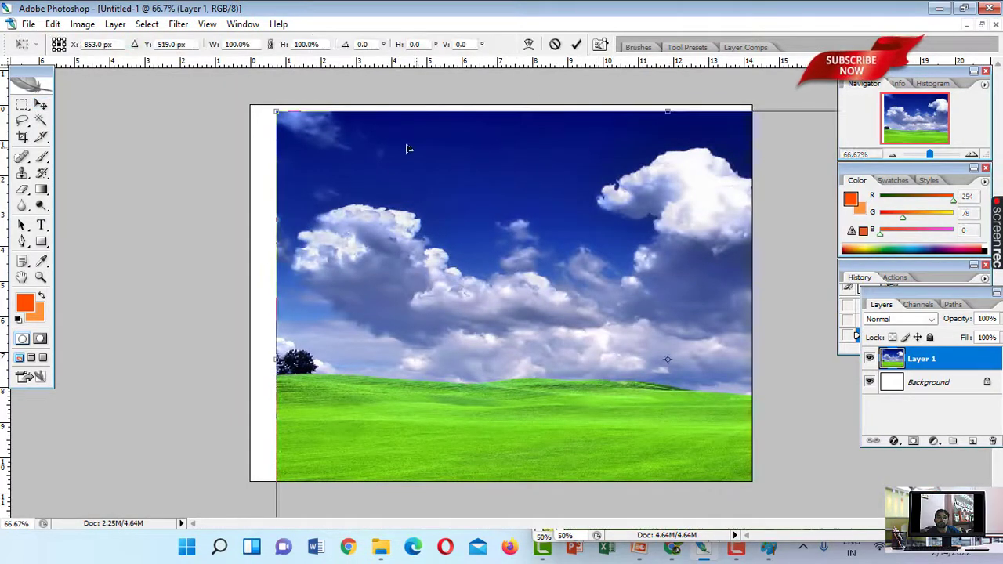
pyautogui.moveTo(280, 116); pyautogui.dragTo(470, 247)
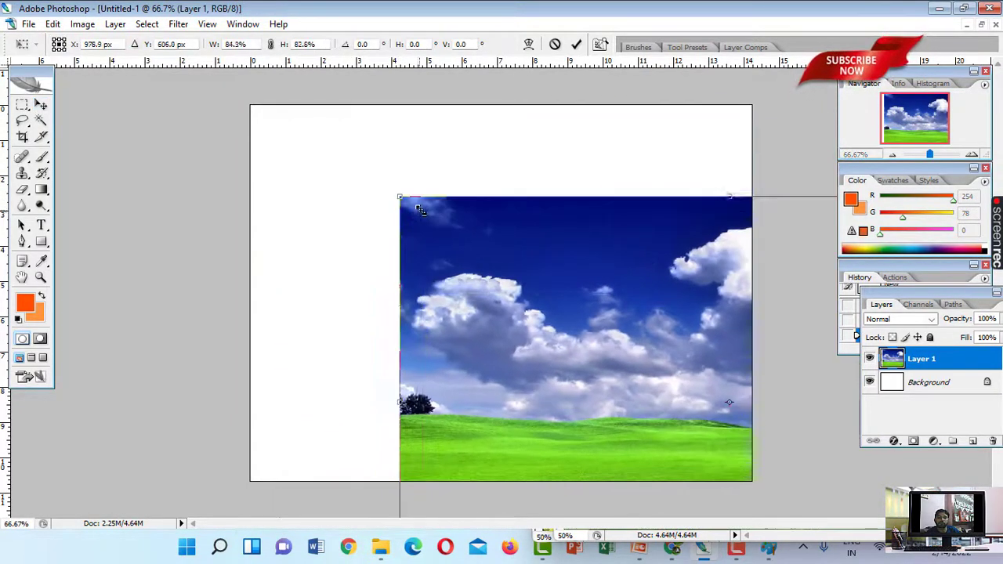
pyautogui.moveTo(472, 307); pyautogui.dragTo(156, 134)
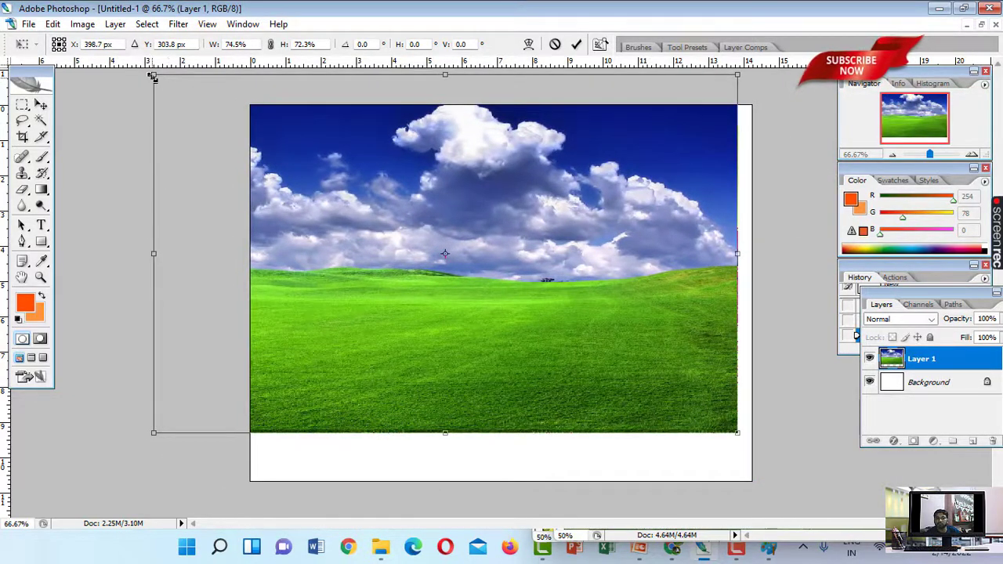
pyautogui.moveTo(153, 76)
pyautogui.mouseDown()
pyautogui.moveTo(370, 168)
pyautogui.moveTo(392, 146)
pyautogui.mouseUp()
pyautogui.moveTo(541, 255); pyautogui.dragTo(399, 216)
pyautogui.moveTo(431, 394); pyautogui.dragTo(381, 359)
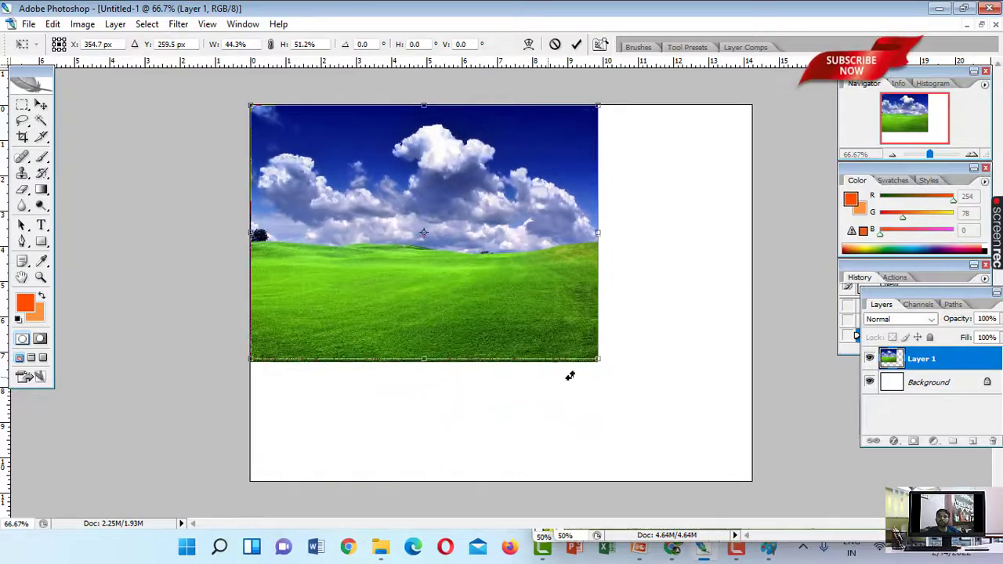
pyautogui.moveTo(600, 361); pyautogui.dragTo(500, 383)
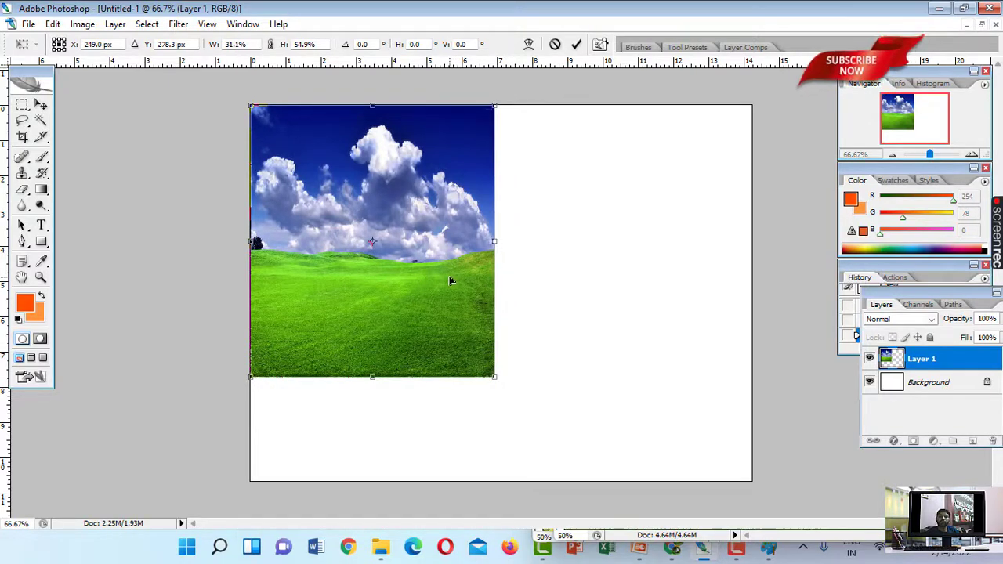
pyautogui.press('Return')
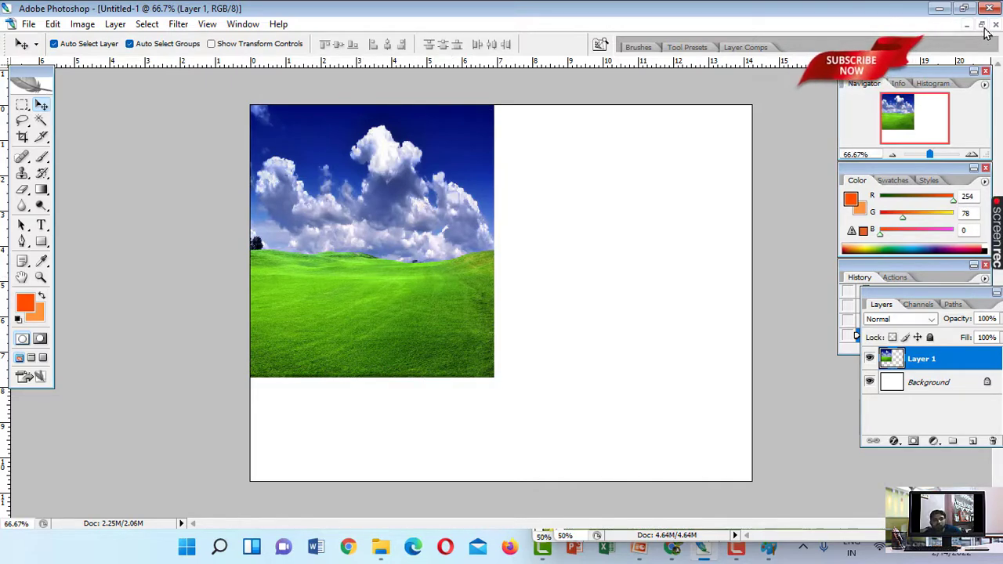
# Step: Copy the lake photo into Untitled-1 as Layer 2 and position it on the canvas
pyautogui.click(981, 26)
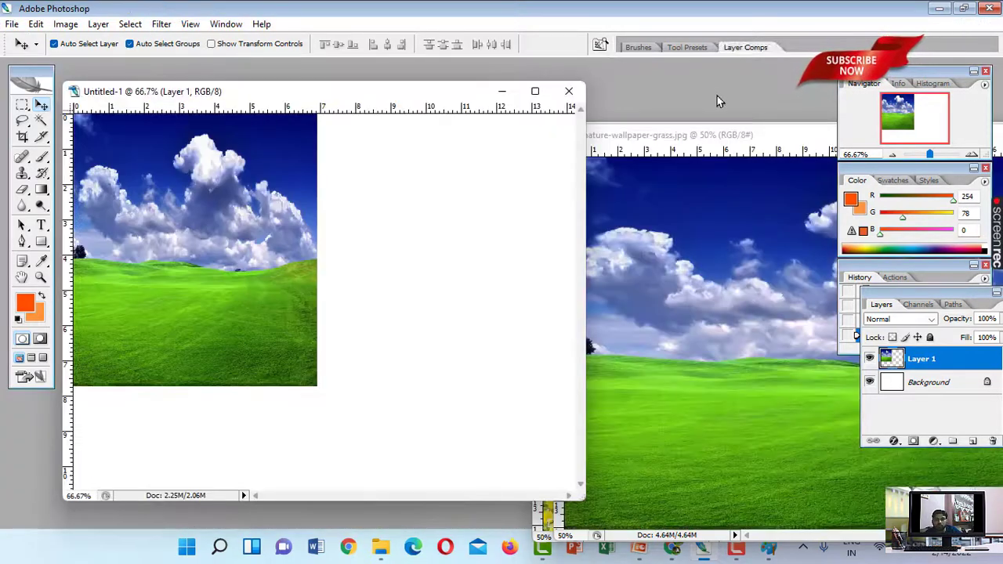
pyautogui.moveTo(707, 139)
pyautogui.mouseDown()
pyautogui.moveTo(672, 242)
pyautogui.moveTo(371, 308)
pyautogui.mouseUp()
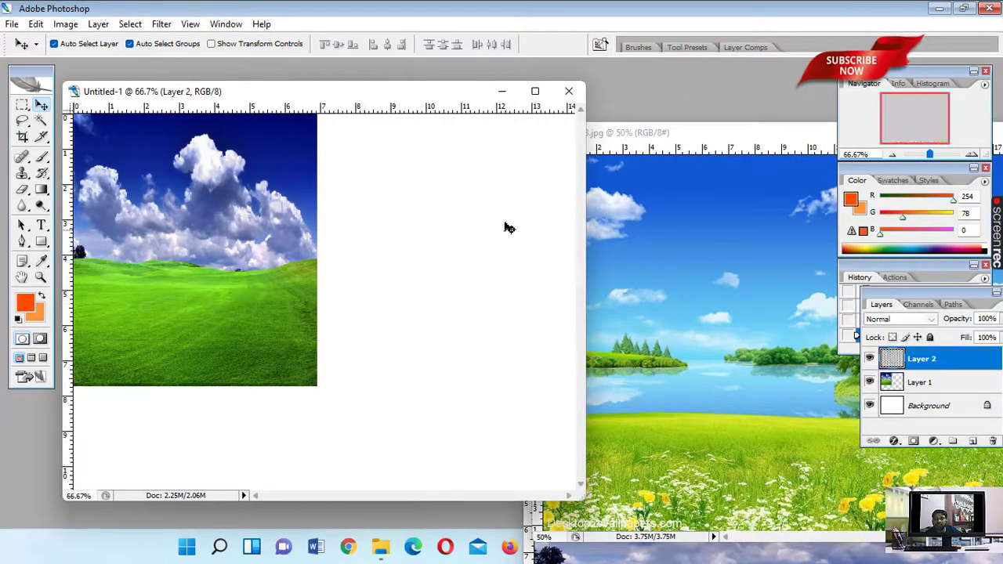
pyautogui.click(536, 91)
pyautogui.moveTo(547, 144); pyautogui.dragTo(430, 292)
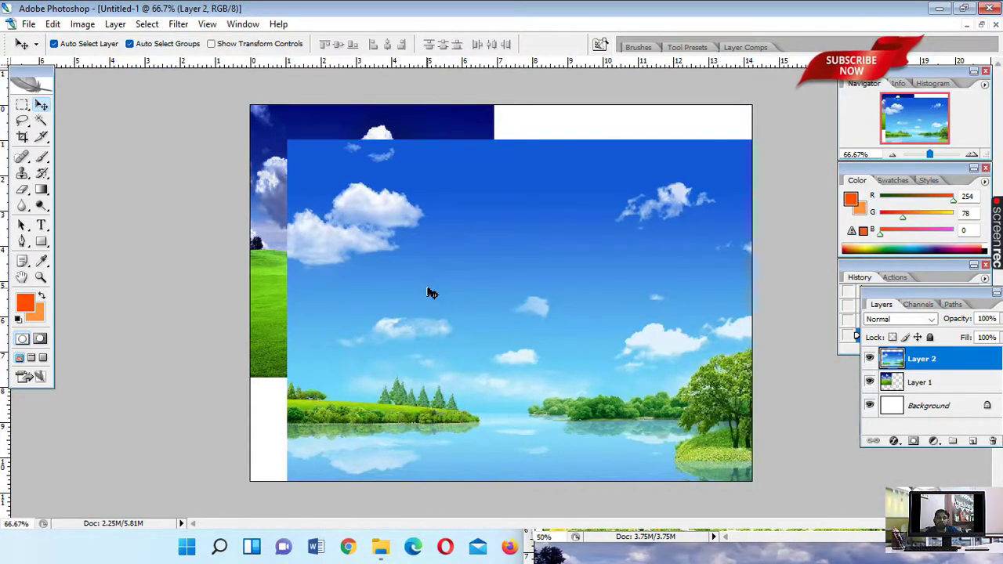
# Step: Shrink the lake photo to fit the right half and align both photos side by side lower down
pyautogui.hotkey('ctrl', 't')
pyautogui.moveTo(290, 141)
pyautogui.mouseDown()
pyautogui.moveTo(597, 322)
pyautogui.moveTo(576, 198)
pyautogui.mouseUp()
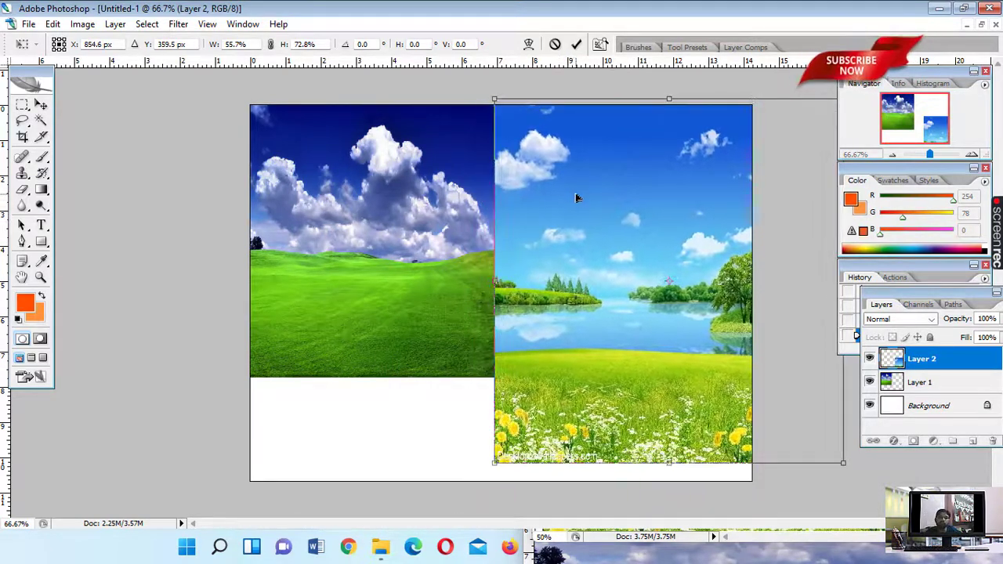
pyautogui.moveTo(843, 463); pyautogui.dragTo(769, 388)
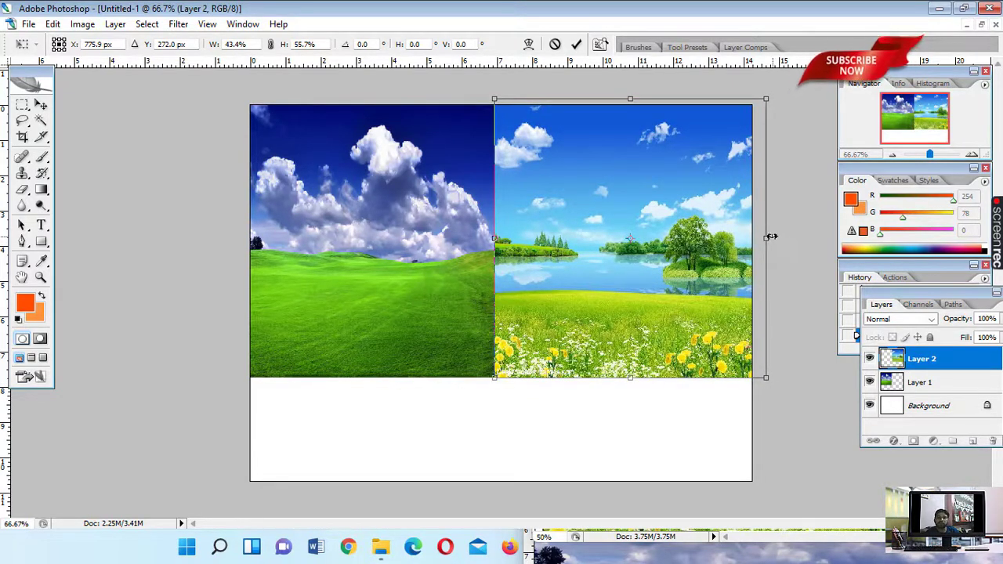
pyautogui.moveTo(772, 236); pyautogui.dragTo(758, 236)
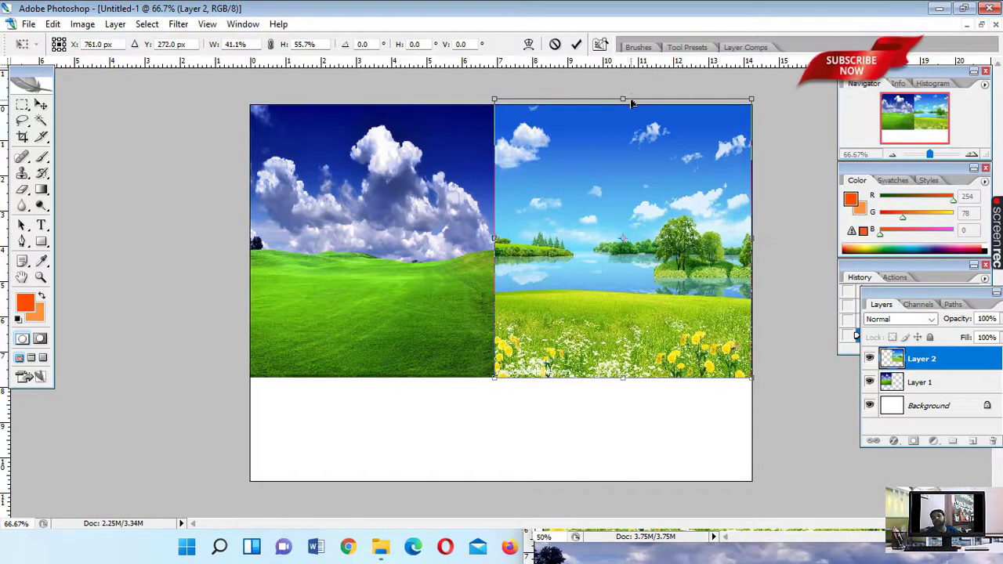
pyautogui.moveTo(632, 102); pyautogui.dragTo(633, 107)
pyautogui.press('Return')
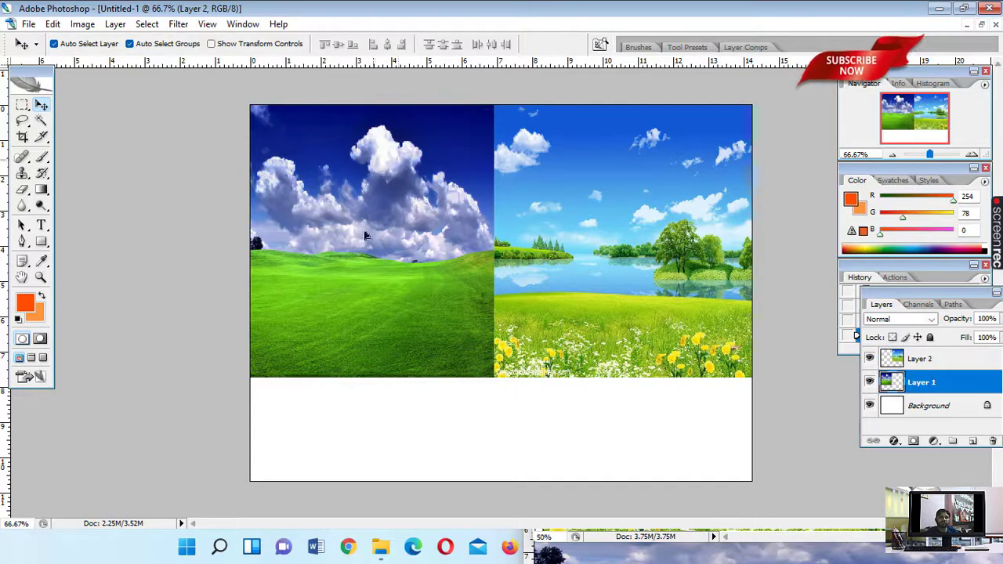
pyautogui.moveTo(366, 182)
pyautogui.mouseDown()
pyautogui.moveTo(382, 196)
pyautogui.moveTo(366, 222)
pyautogui.mouseUp()
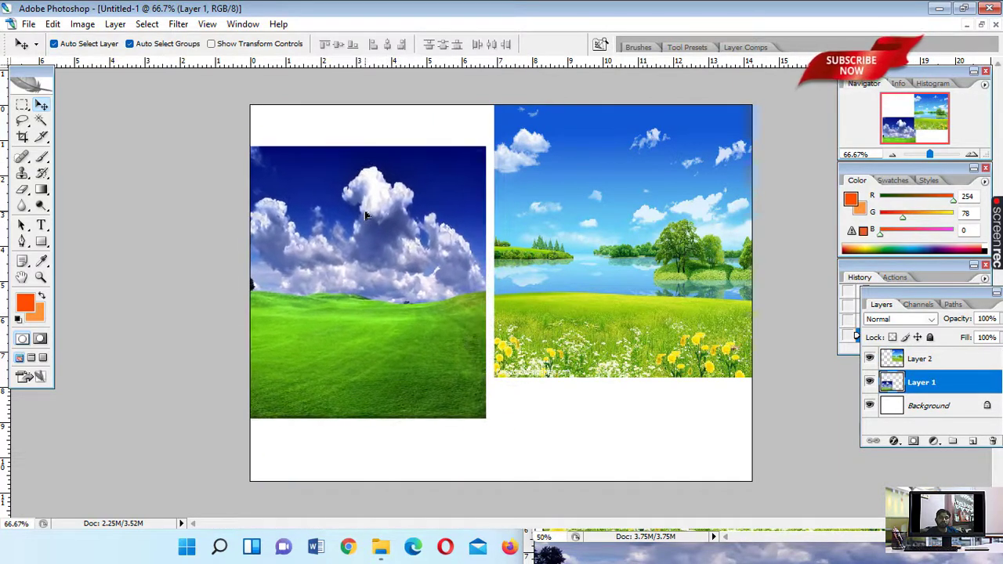
pyautogui.moveTo(542, 263); pyautogui.dragTo(535, 306)
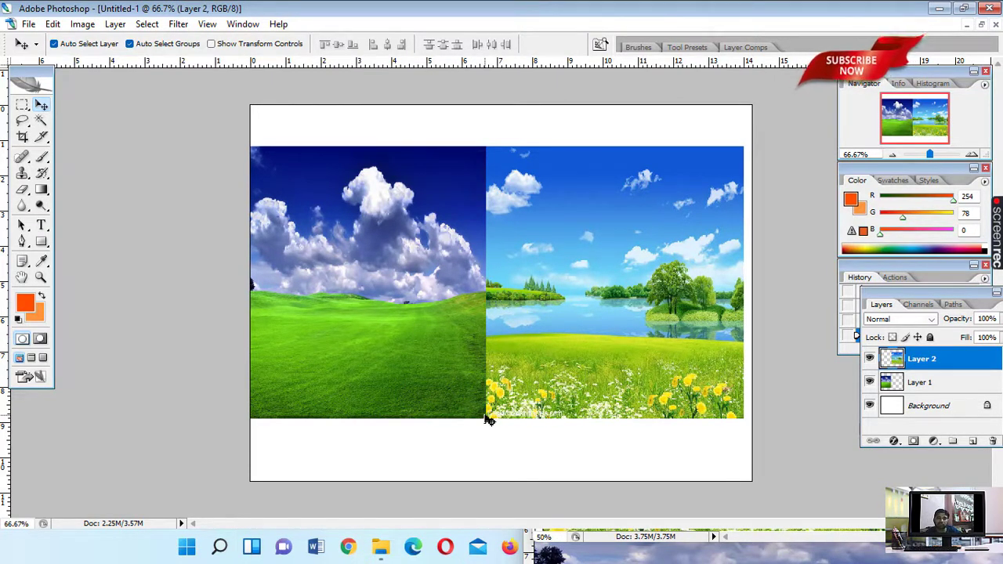
# Step: Marquee a tall, narrow strip over the seam with a 15 px feather
pyautogui.click(21, 107)
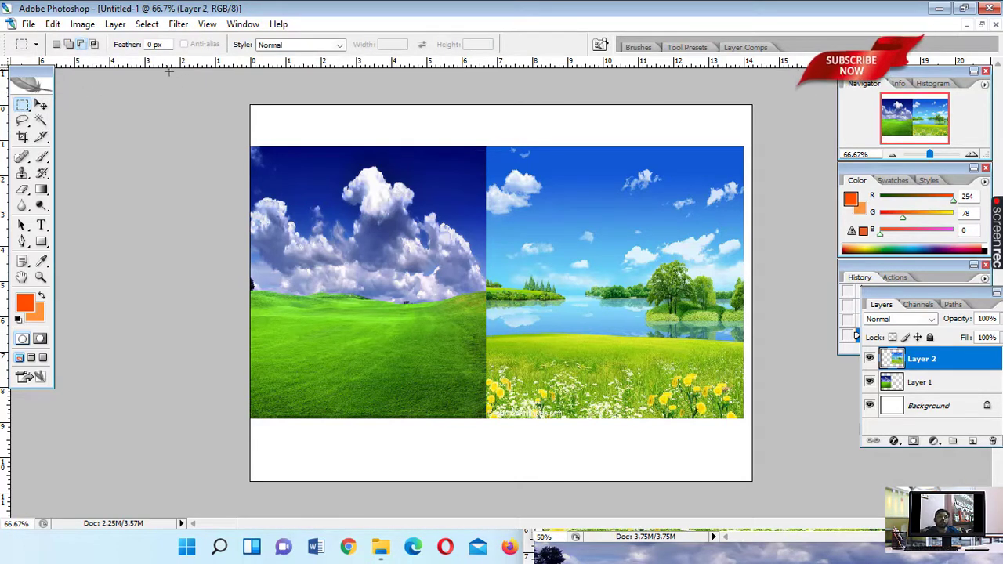
pyautogui.doubleClick(147, 44)
pyautogui.write('15')
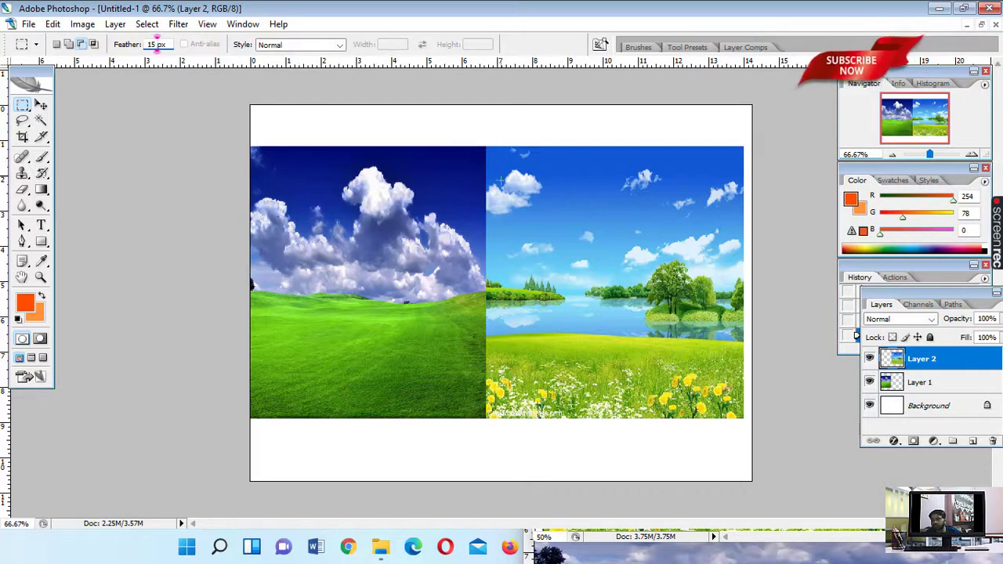
pyautogui.moveTo(475, 124); pyautogui.dragTo(501, 435)
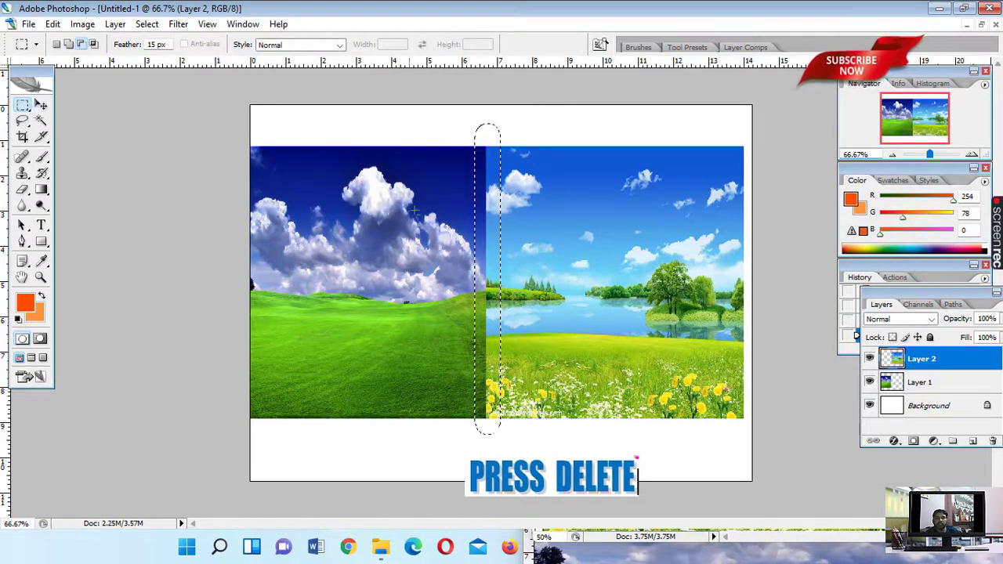
pyautogui.click(41, 105)
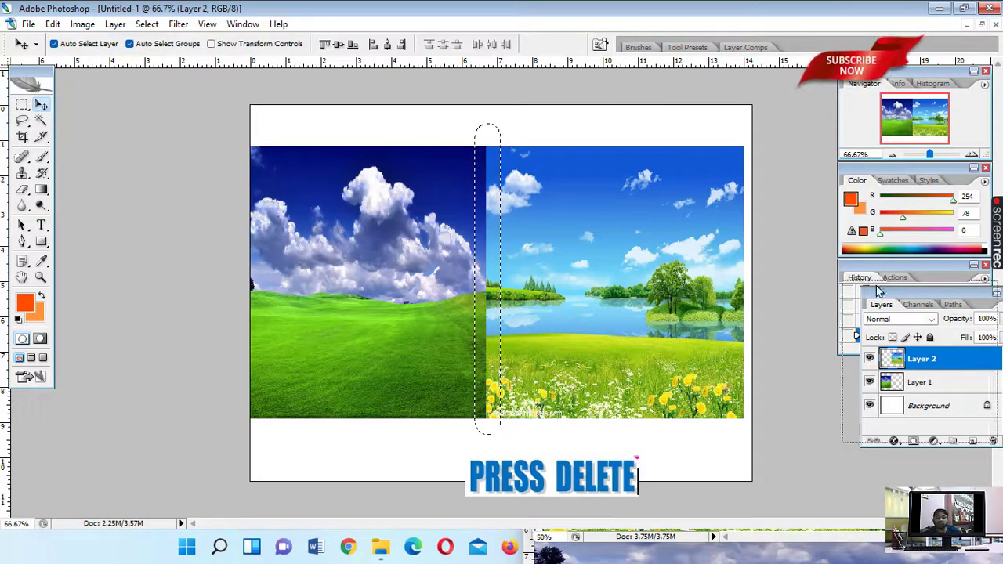
# Step: Delete the feathered strip from the lake photo layer
pyautogui.moveTo(941, 293); pyautogui.dragTo(832, 279)
pyautogui.click(419, 268)
pyautogui.click(628, 297)
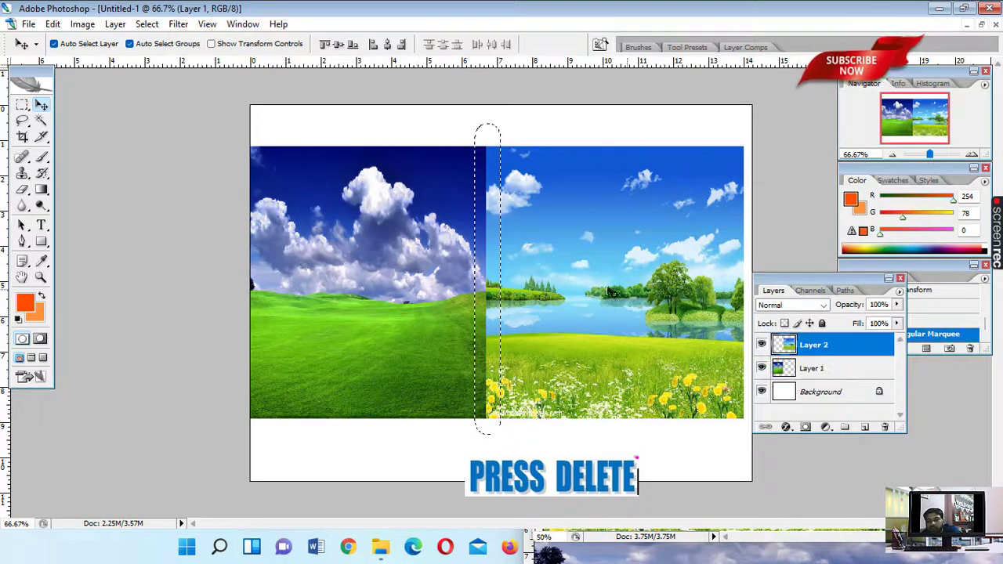
pyautogui.click(363, 268)
pyautogui.click(538, 280)
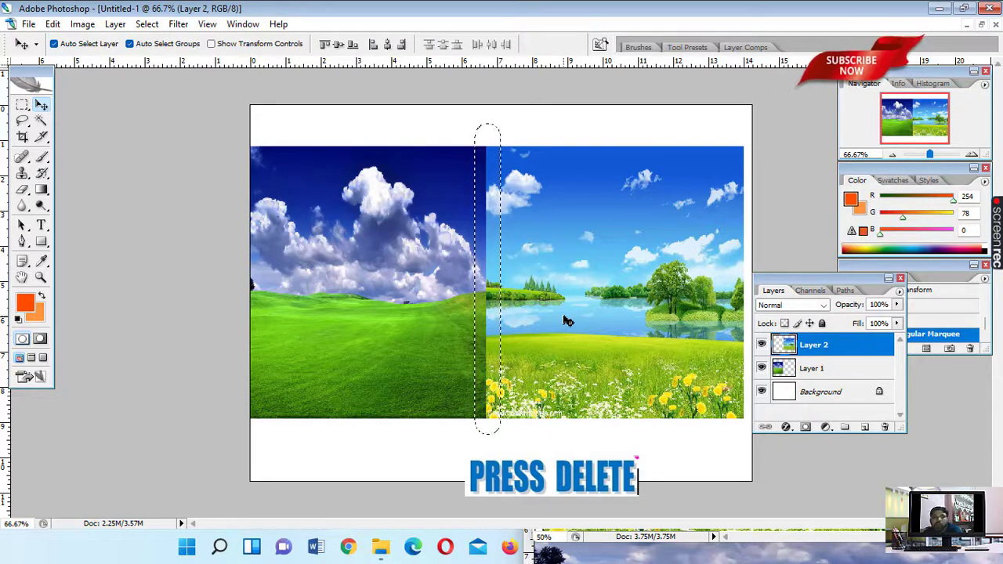
pyautogui.press('Delete')
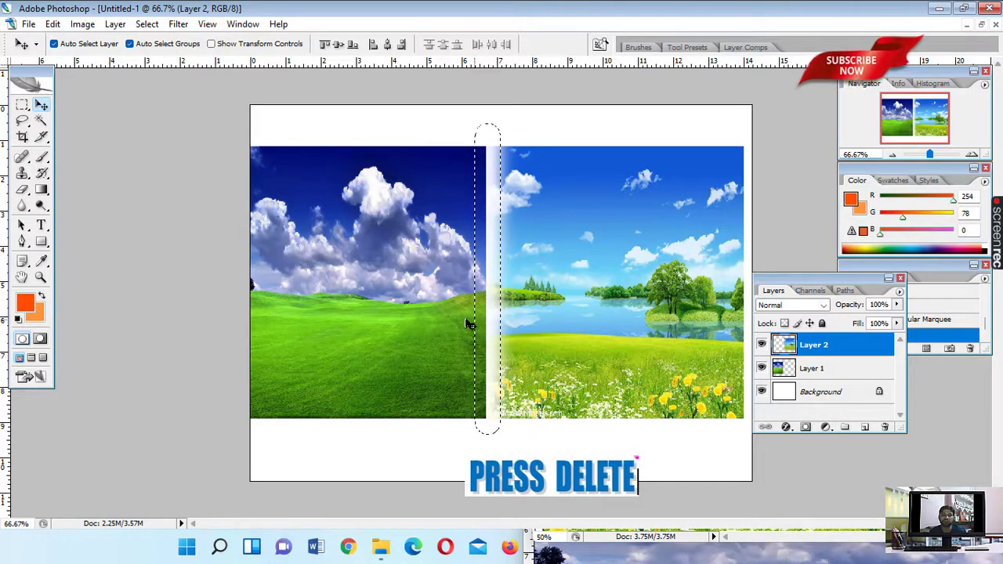
# Step: Delete the feathered strip from the grass photo layer and deselect
pyautogui.click(422, 318)
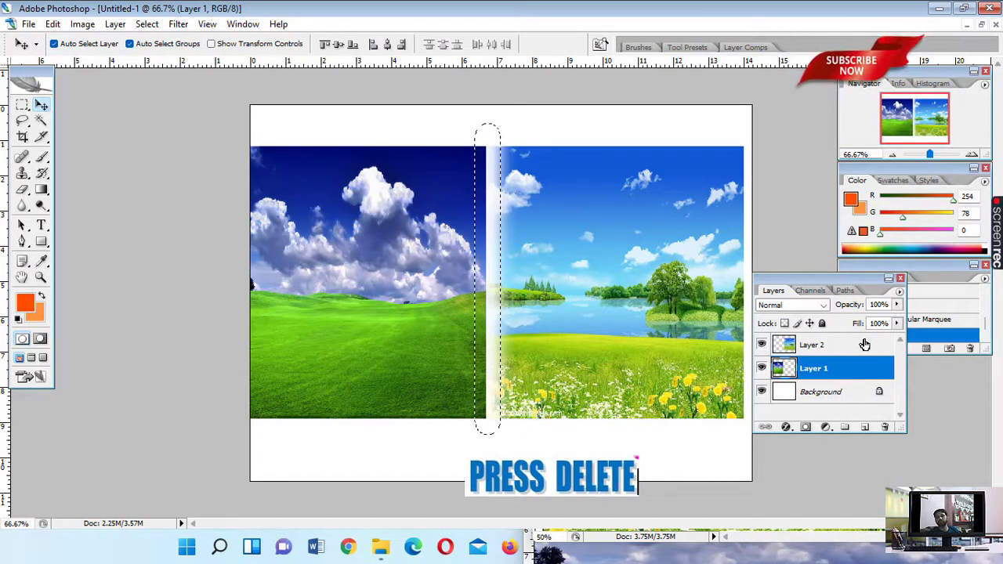
pyautogui.press('Delete')
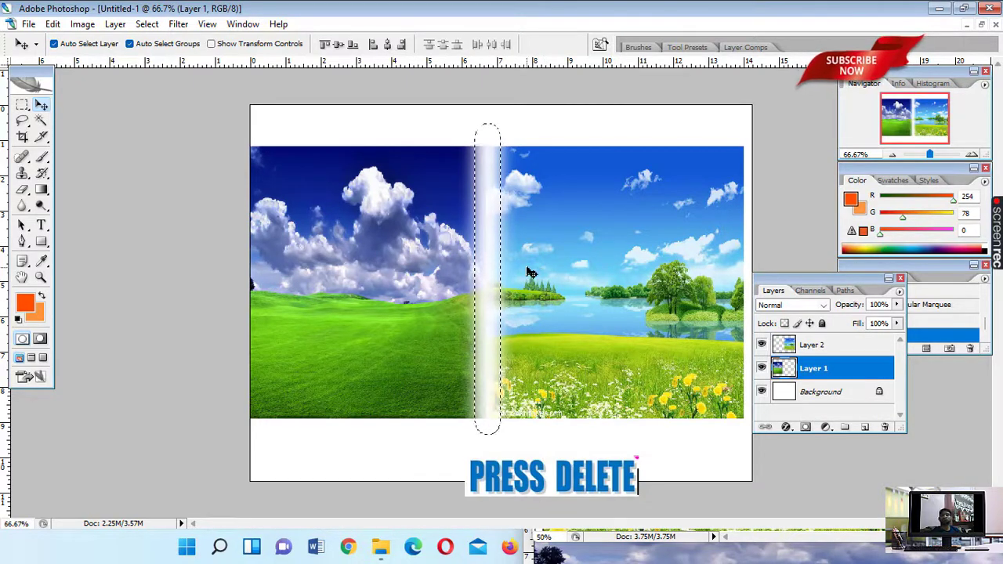
pyautogui.hotkey('ctrl', 'd')
# Step: Slide the lake photo left over the grass photo's faded edge, then select both layers
pyautogui.moveTo(572, 294); pyautogui.dragTo(549, 295)
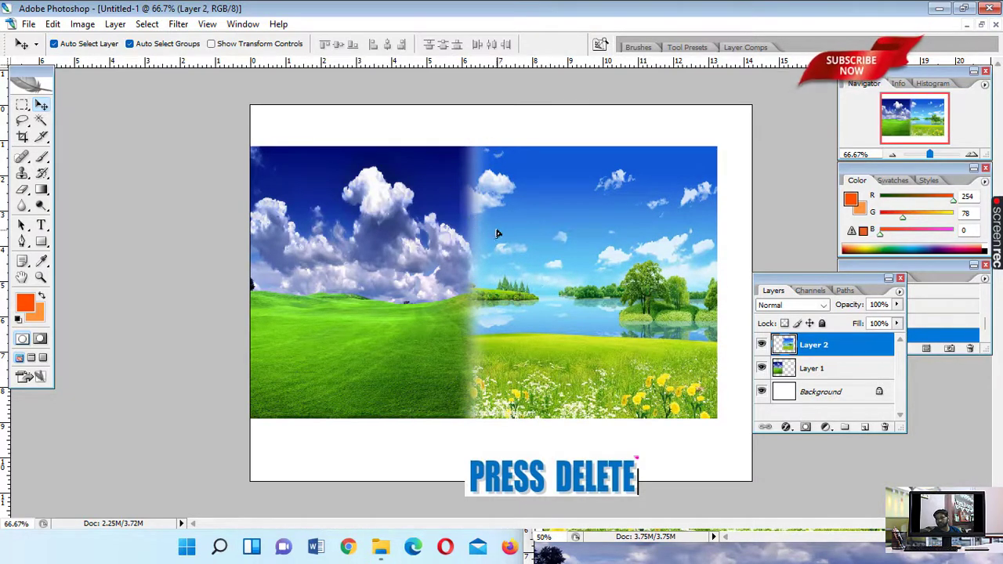
pyautogui.moveTo(491, 224); pyautogui.dragTo(481, 235)
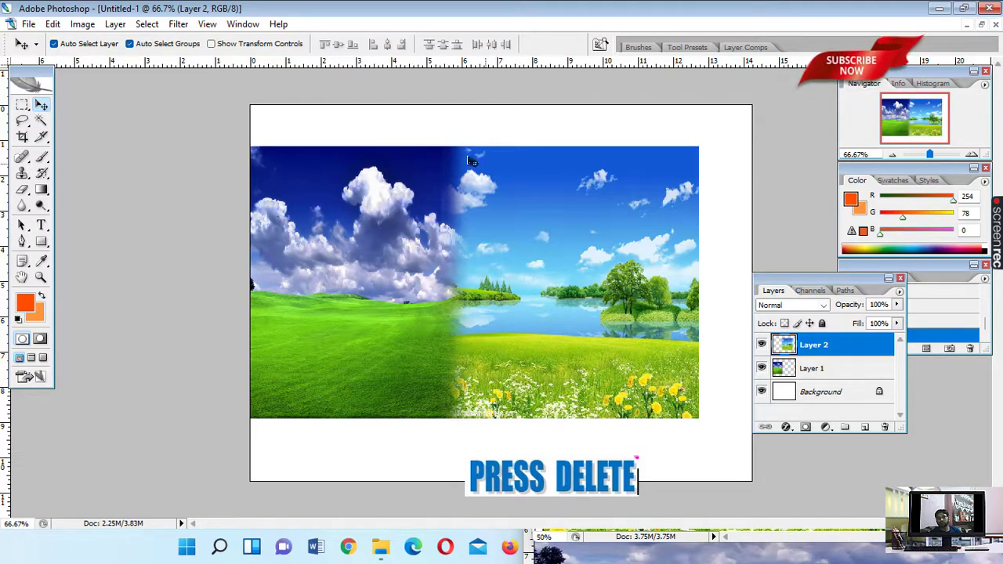
pyautogui.click(207, 154)
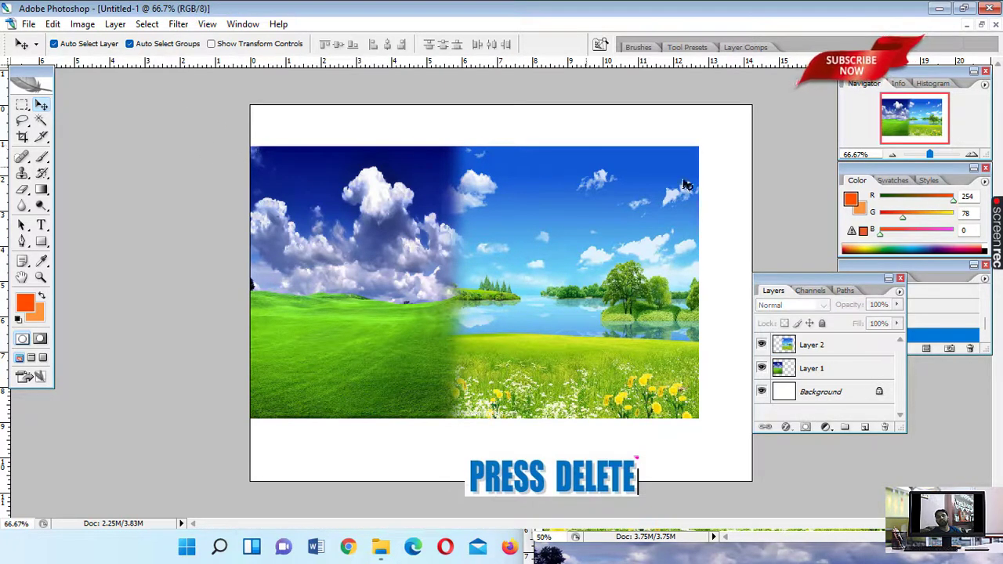
pyautogui.moveTo(700, 152); pyautogui.dragTo(245, 416)
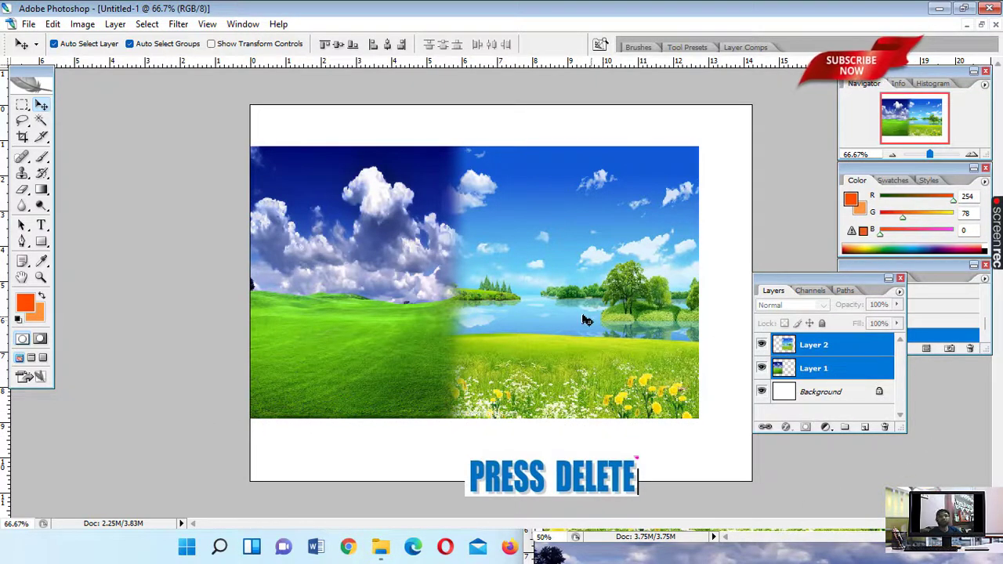
# Step: Drag the grass-and-lake composite lower and slightly left, nearer the canvas centre
pyautogui.moveTo(590, 318)
pyautogui.mouseDown()
pyautogui.moveTo(606, 291)
pyautogui.moveTo(590, 276)
pyautogui.mouseUp()
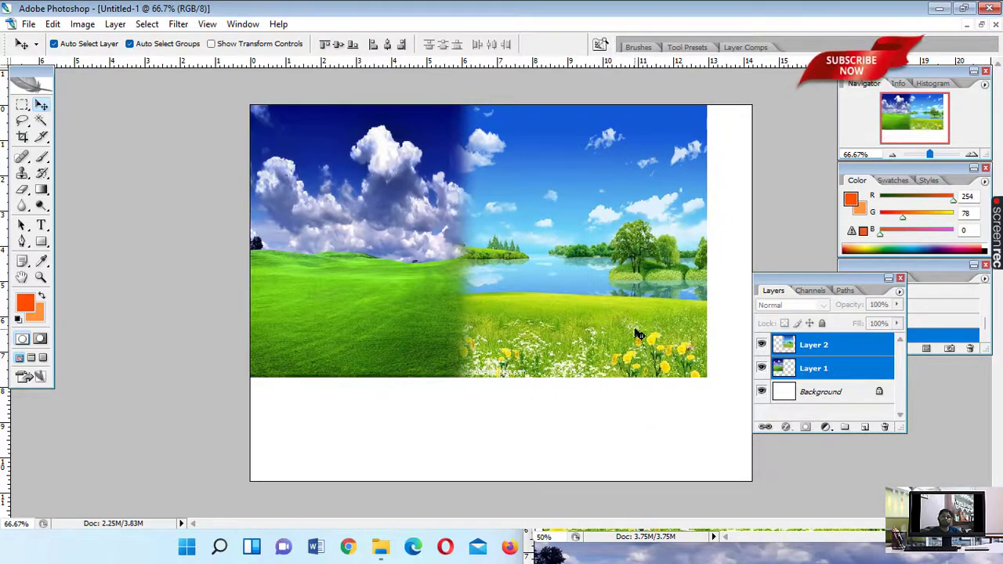
pyautogui.moveTo(637, 334); pyautogui.dragTo(651, 333)
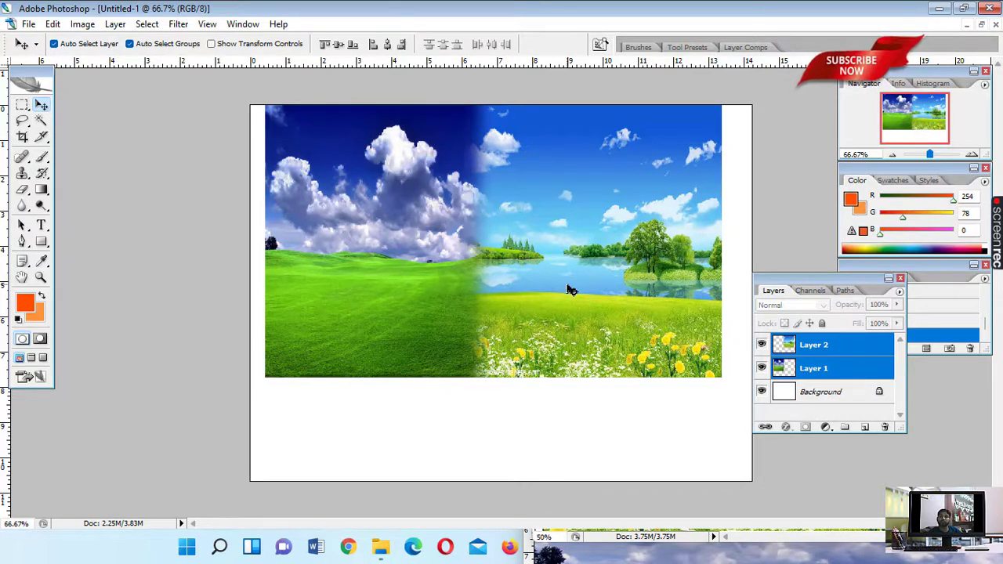
pyautogui.moveTo(550, 250); pyautogui.dragTo(542, 289)
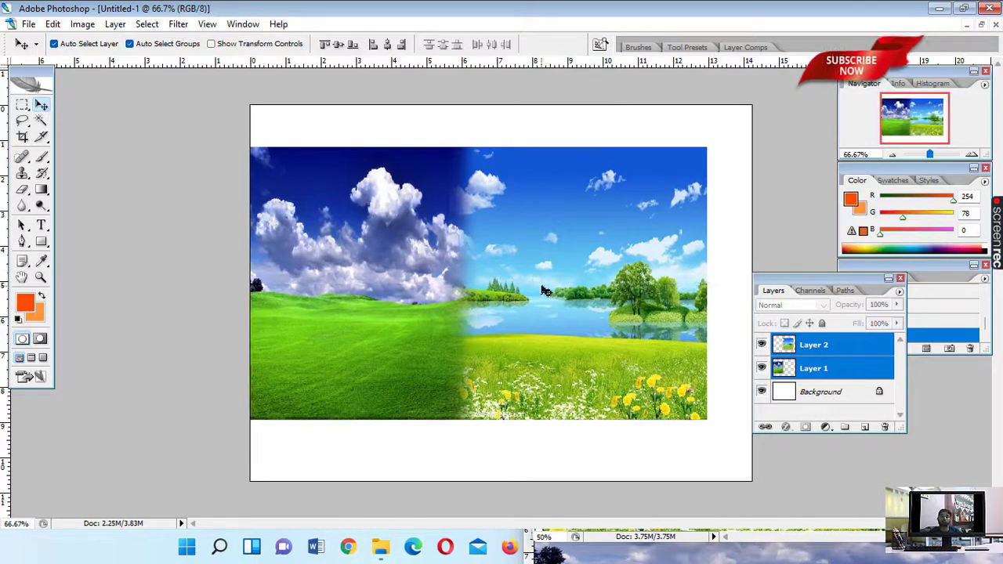